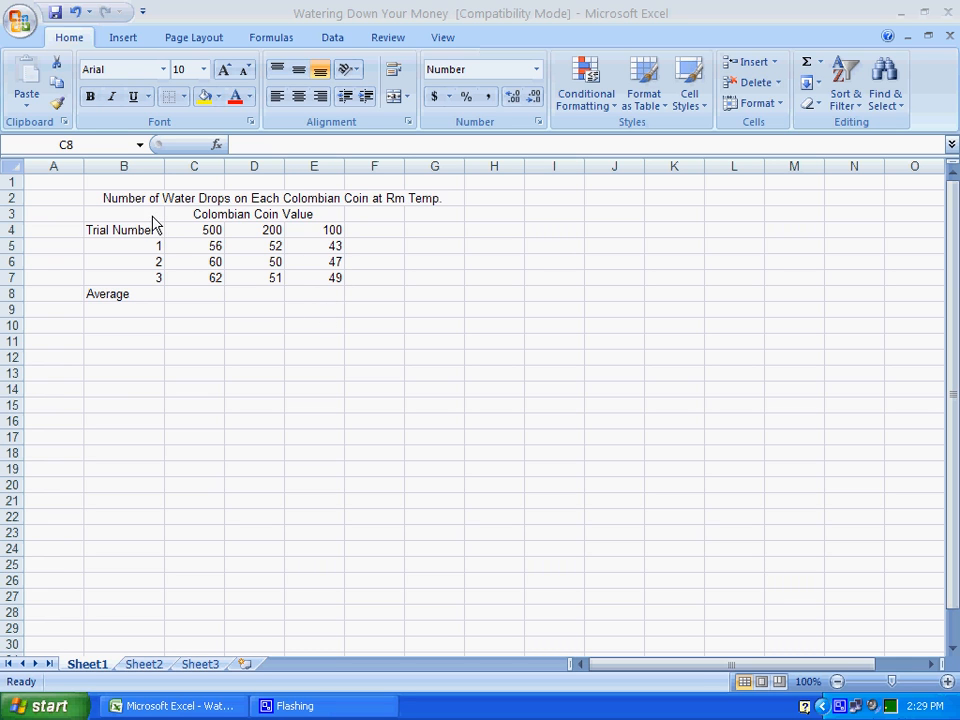
Step: Apply all borders to the water-drop table in cells B3:E8
{"action": "left_click_drag", "start_coordinate": [143, 215], "coordinate": [309, 289]}
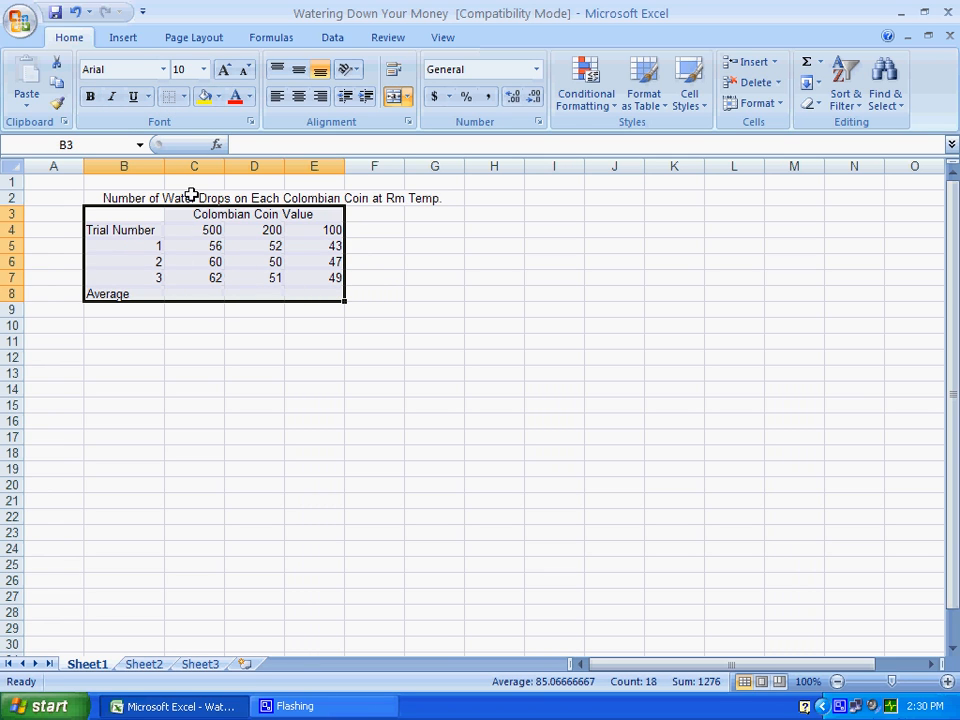
{"action": "left_click", "coordinate": [184, 97]}
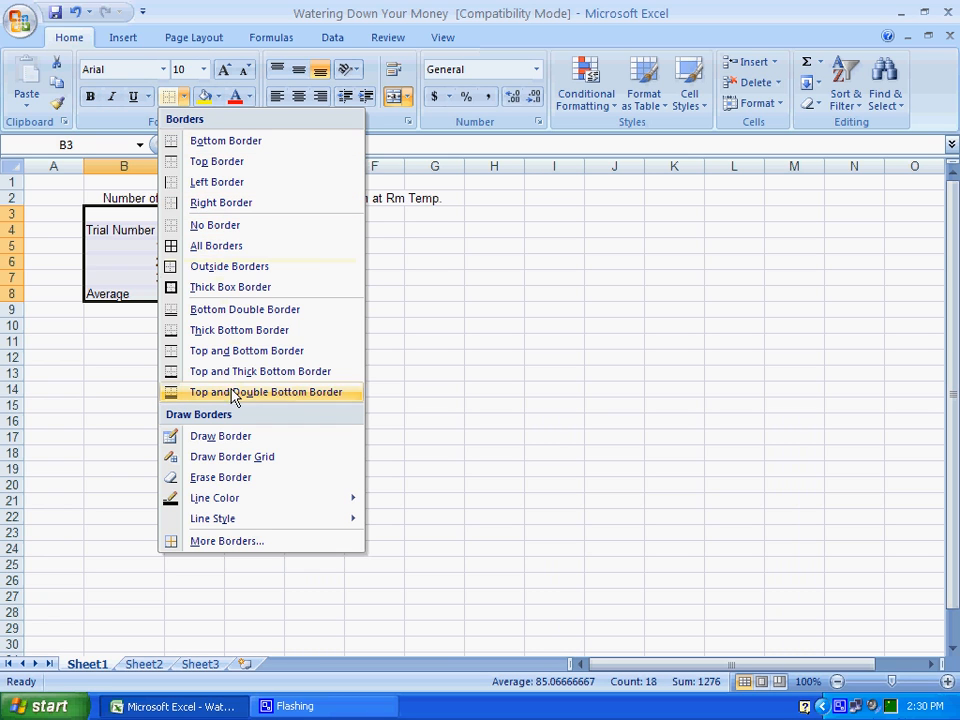
{"action": "left_click", "coordinate": [212, 246]}
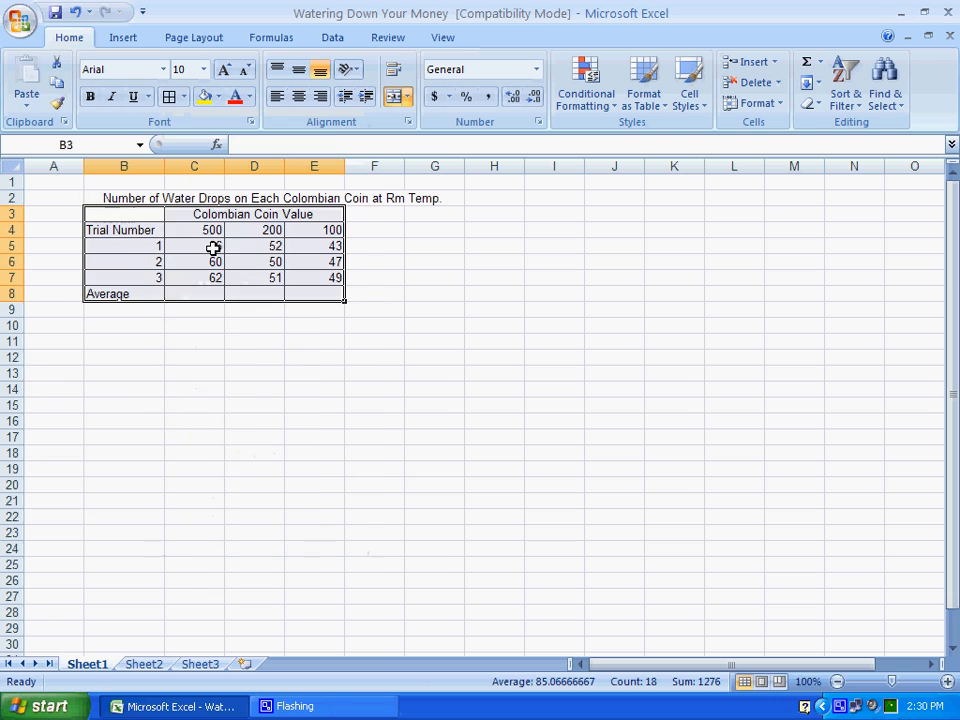
{"action": "left_click", "coordinate": [255, 345]}
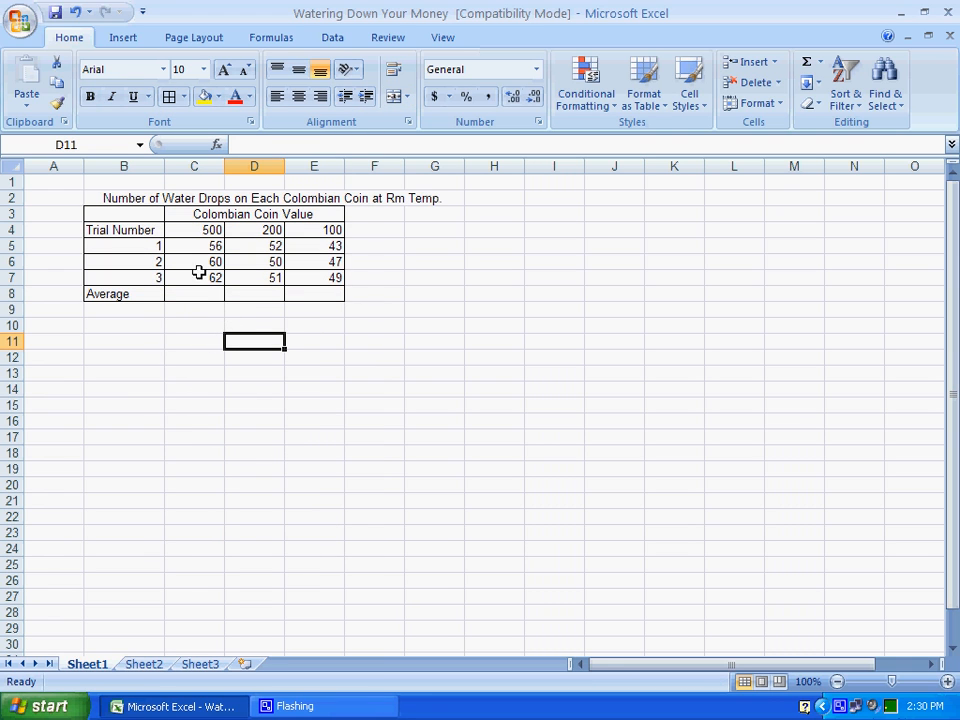
Step: Set the font size of the table in cells B3:E8 to 12
{"action": "left_click_drag", "start_coordinate": [135, 212], "coordinate": [256, 297]}
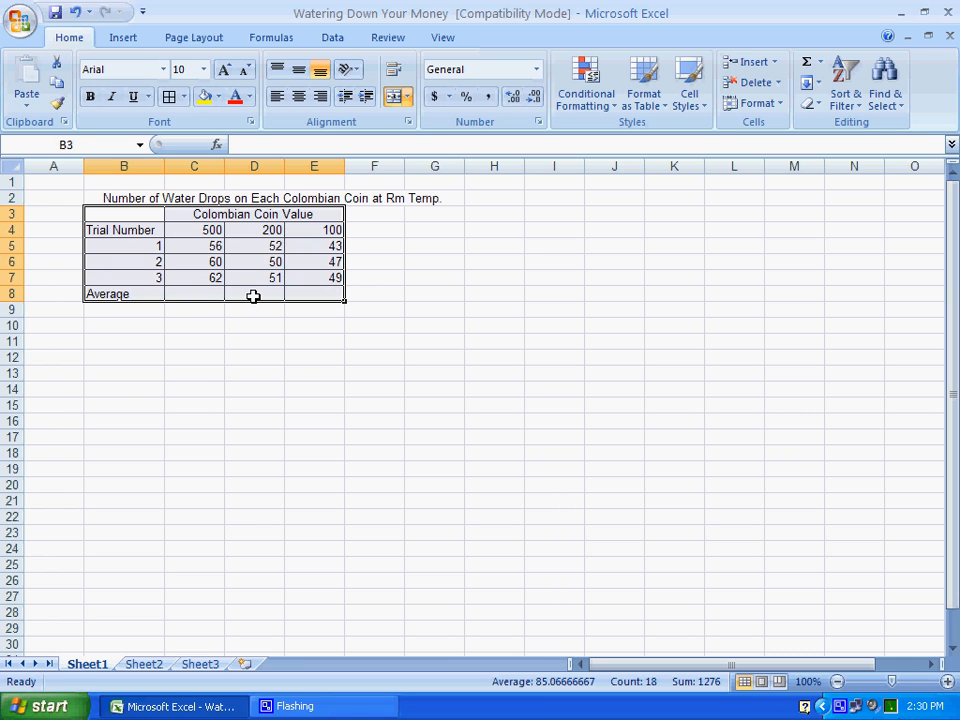
{"action": "left_click", "coordinate": [203, 70]}
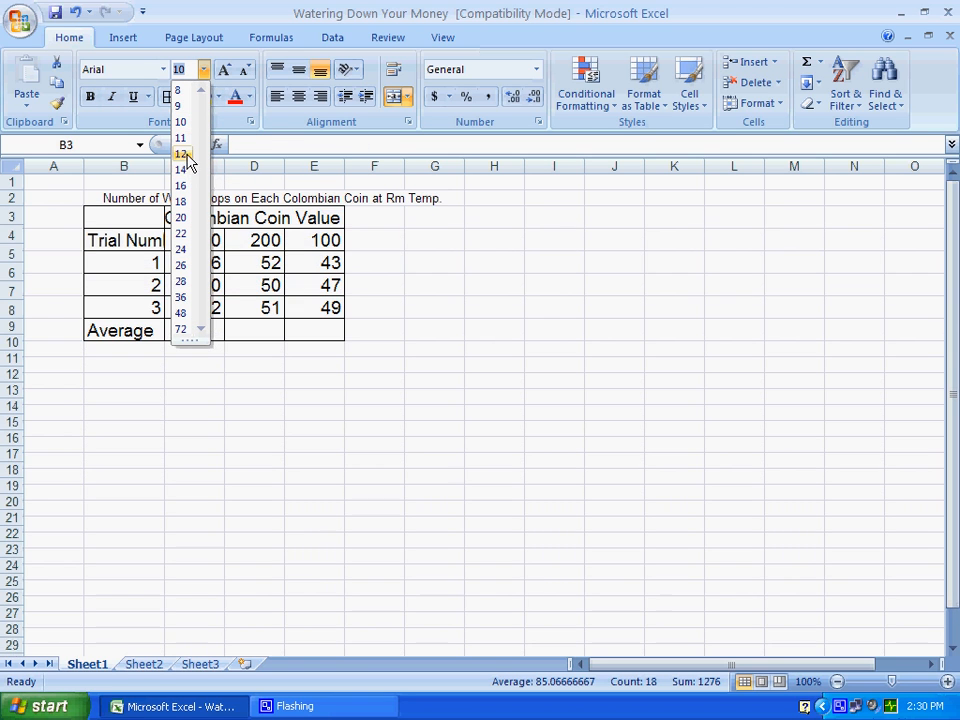
{"action": "left_click", "coordinate": [182, 154]}
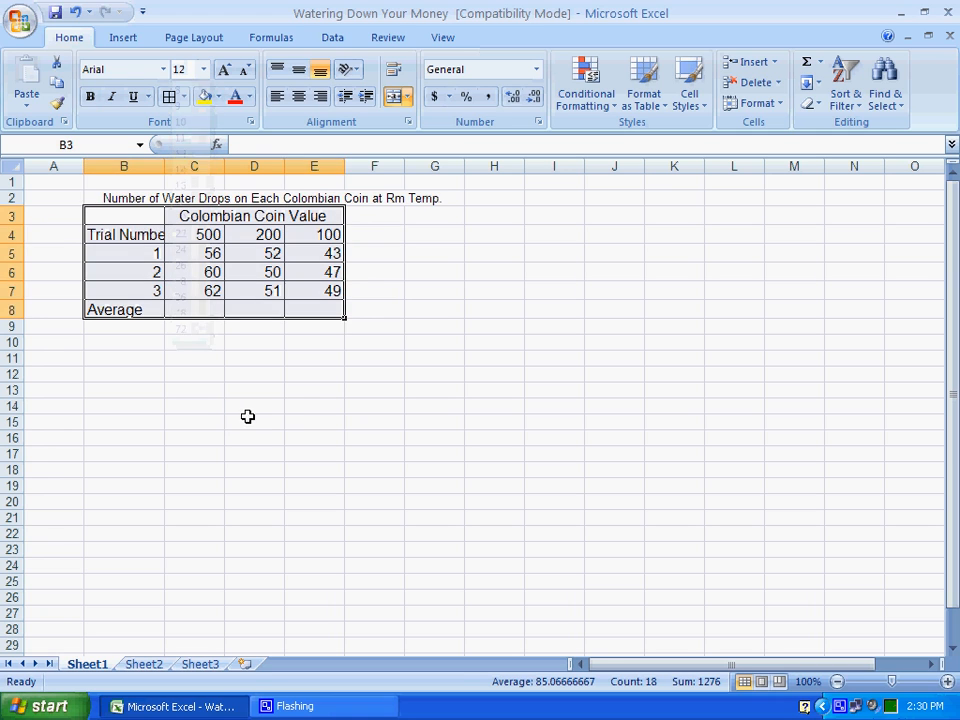
{"action": "left_click", "coordinate": [250, 408]}
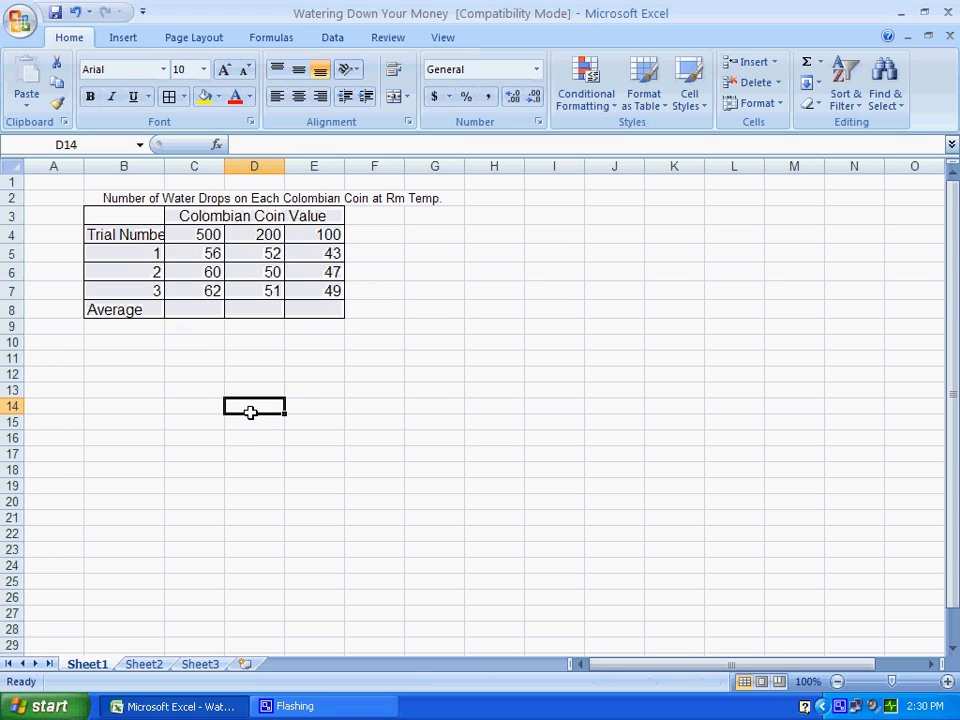
Step: Widen column B so the "Trial Number" heading fits inside its cell
{"action": "left_click", "coordinate": [134, 236]}
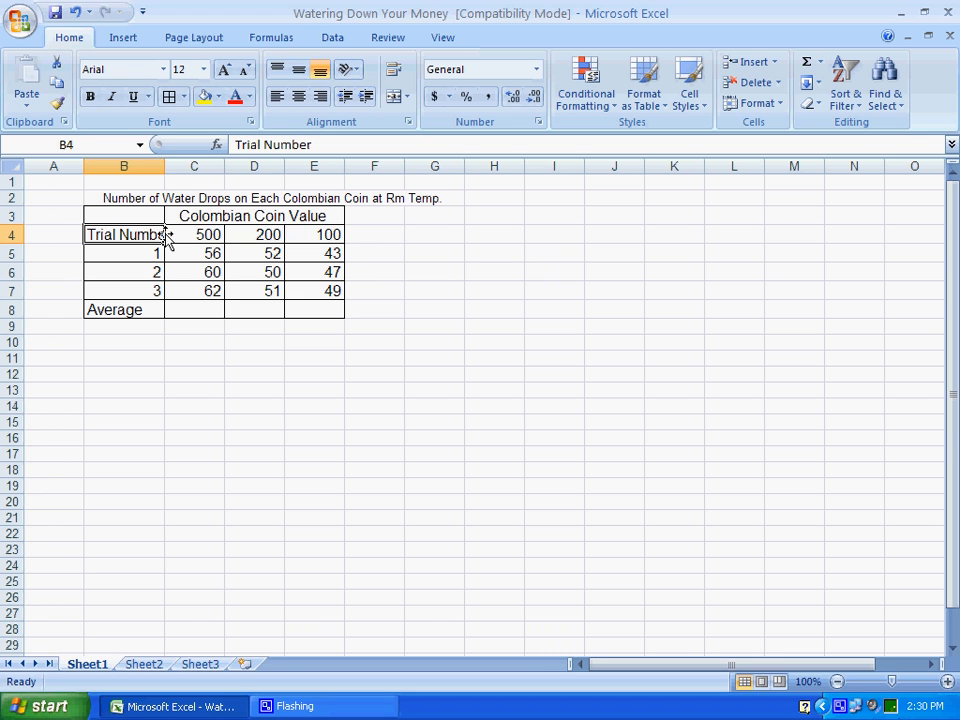
{"action": "left_click_drag", "start_coordinate": [164, 165], "coordinate": [174, 165]}
{"action": "left_click", "coordinate": [262, 361]}
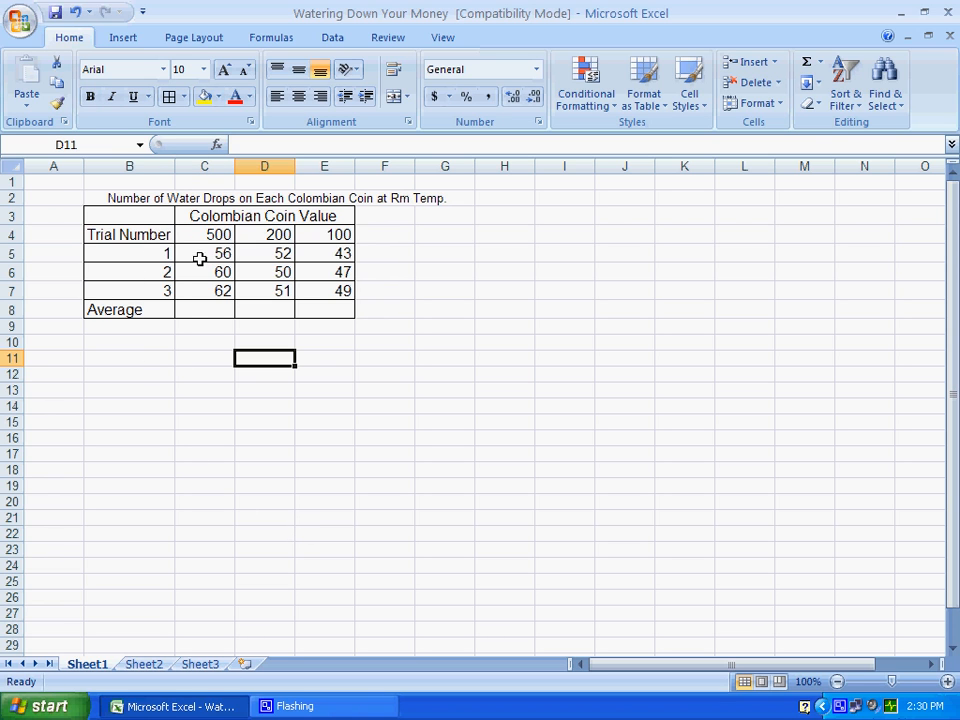
Step: Insert an AVERAGE function in cell C8 for the 500-coin trials, using the range C5:C7
{"action": "left_click", "coordinate": [209, 308]}
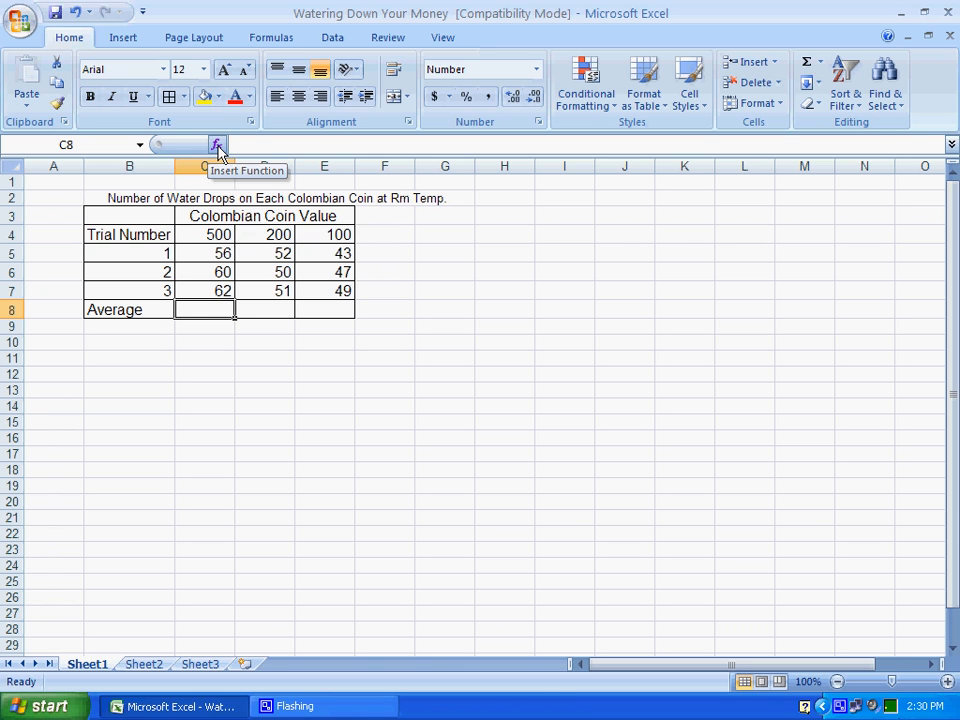
{"action": "left_click", "coordinate": [218, 147]}
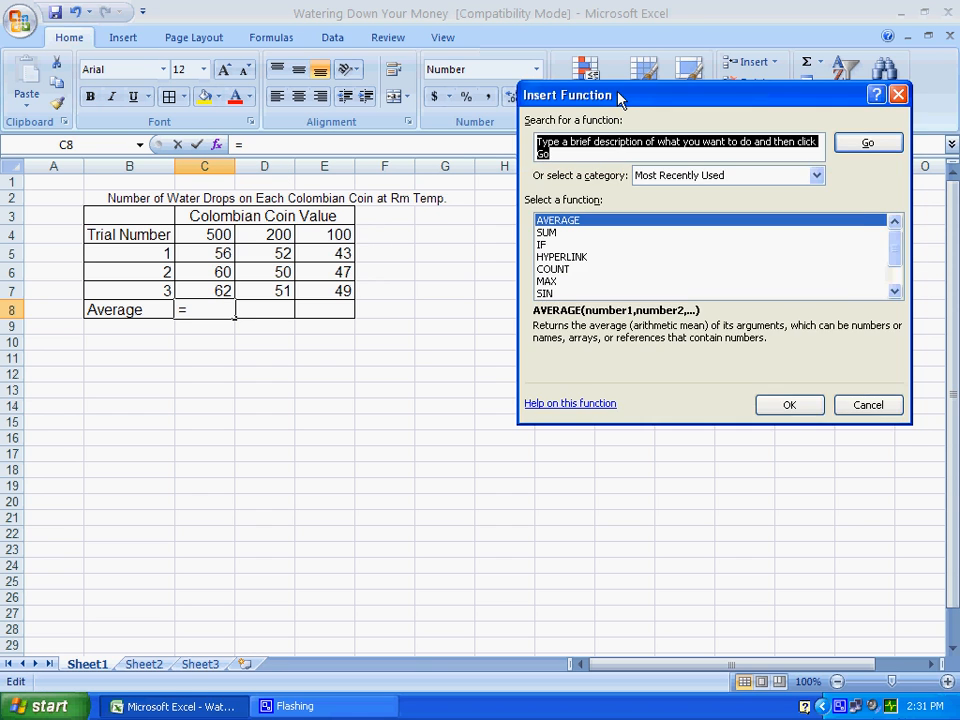
{"action": "left_click_drag", "start_coordinate": [619, 94], "coordinate": [470, 229]}
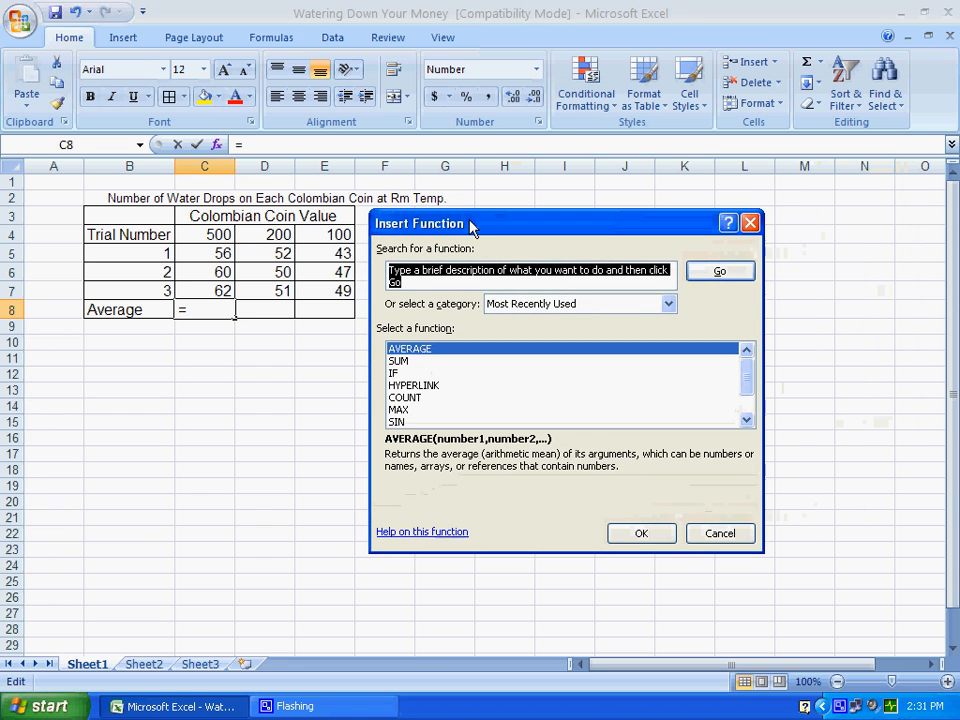
{"action": "left_click", "coordinate": [437, 350]}
{"action": "left_click", "coordinate": [642, 532]}
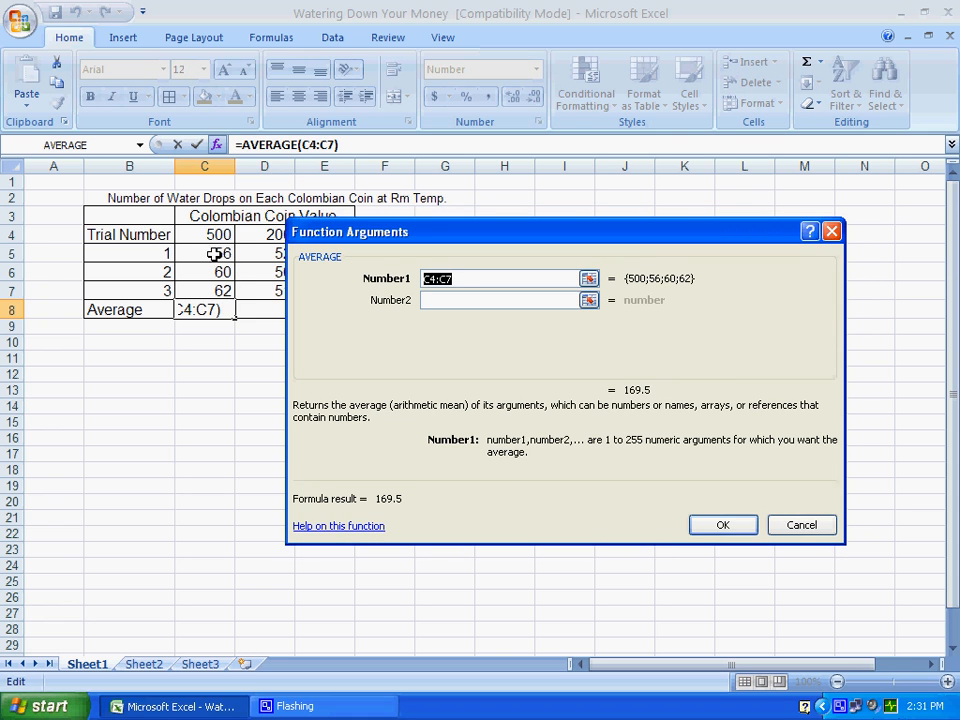
{"action": "left_click_drag", "start_coordinate": [213, 253], "coordinate": [195, 292]}
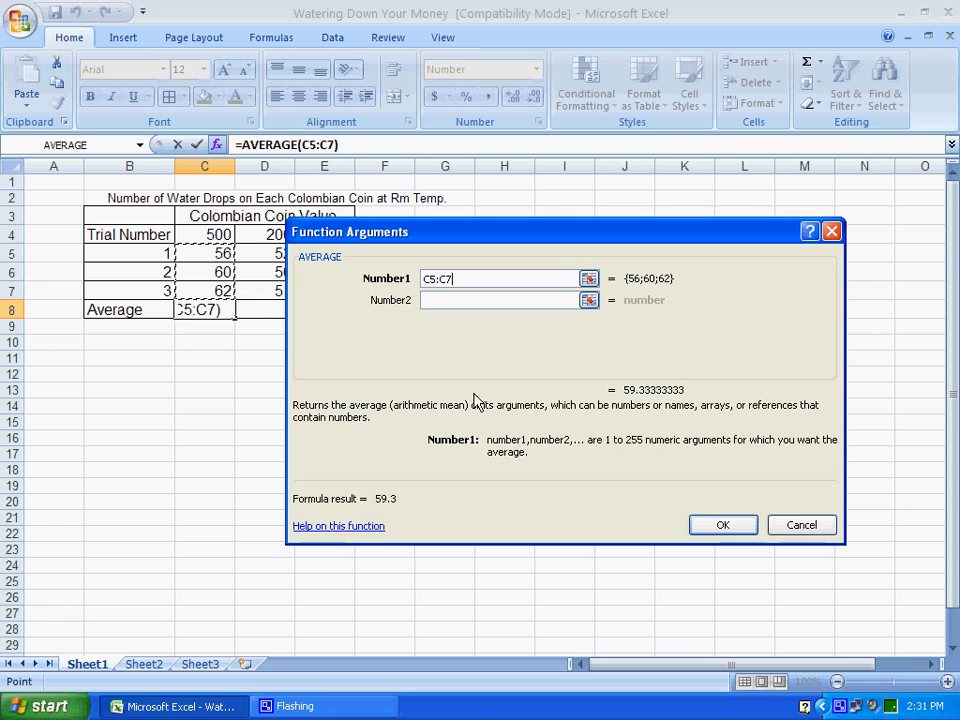
{"action": "left_click", "coordinate": [737, 528]}
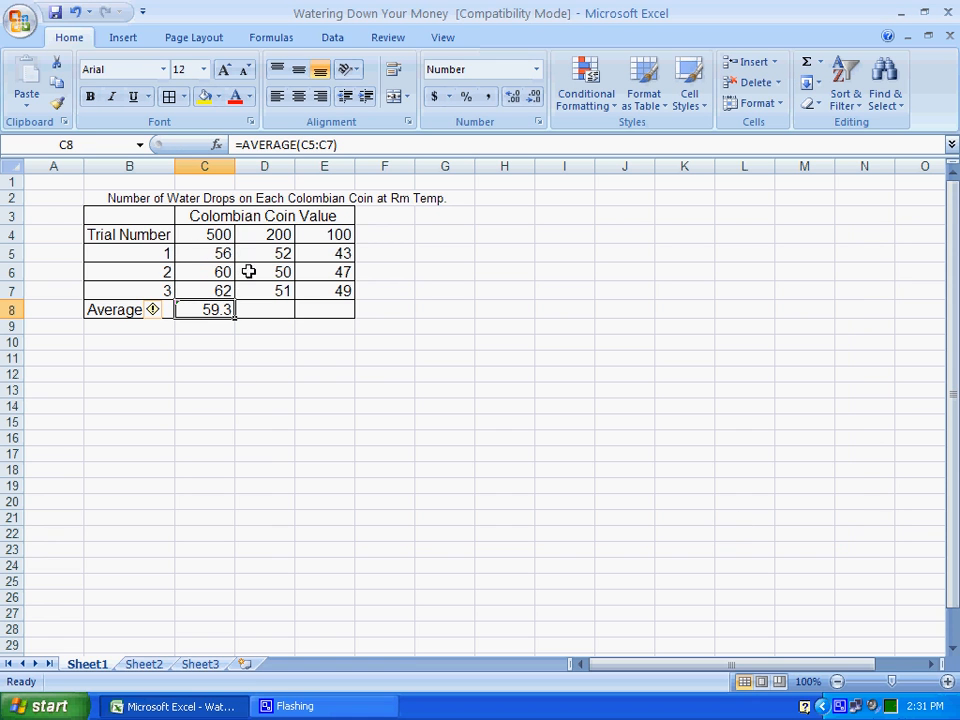
Step: Insert an AVERAGE function in cell D8 for the 200-coin trials, using the range D5:D7
{"action": "left_click", "coordinate": [265, 254]}
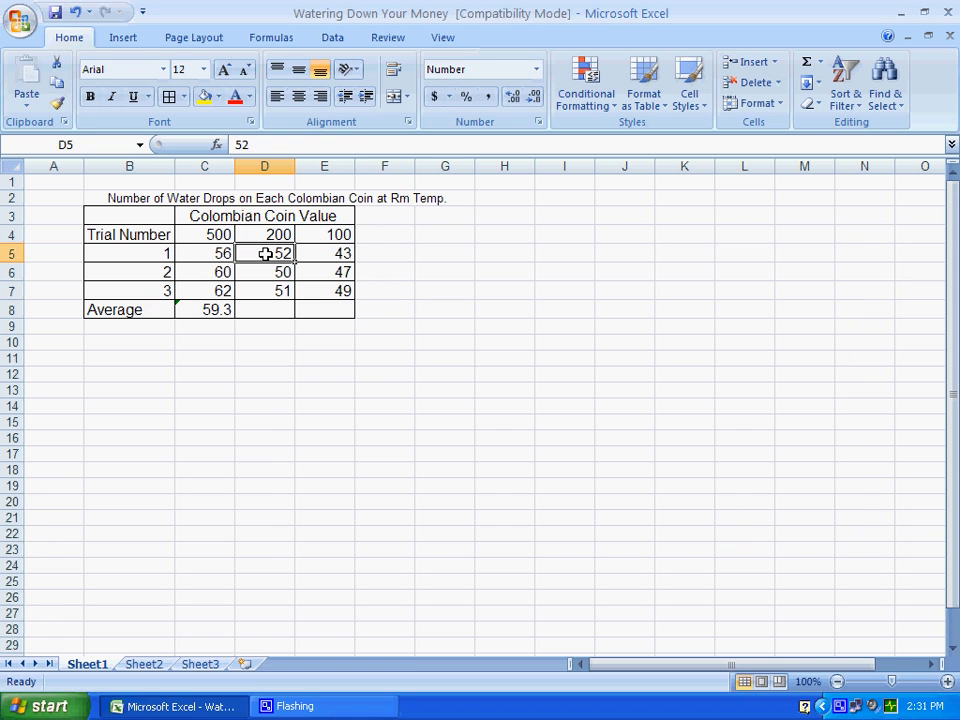
{"action": "left_click", "coordinate": [262, 310]}
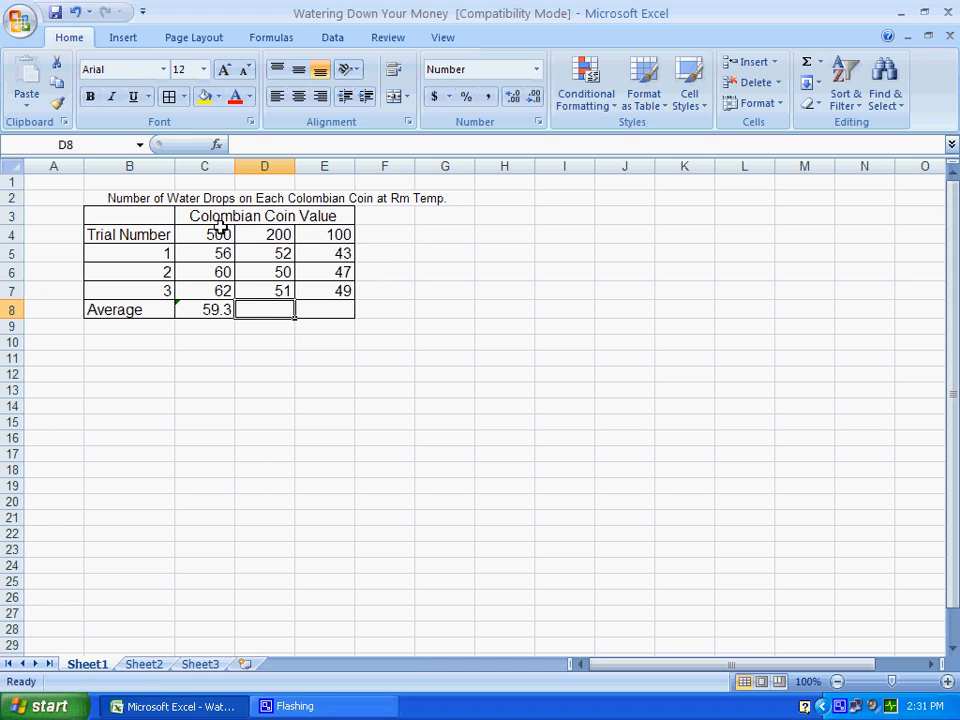
{"action": "left_click", "coordinate": [216, 145]}
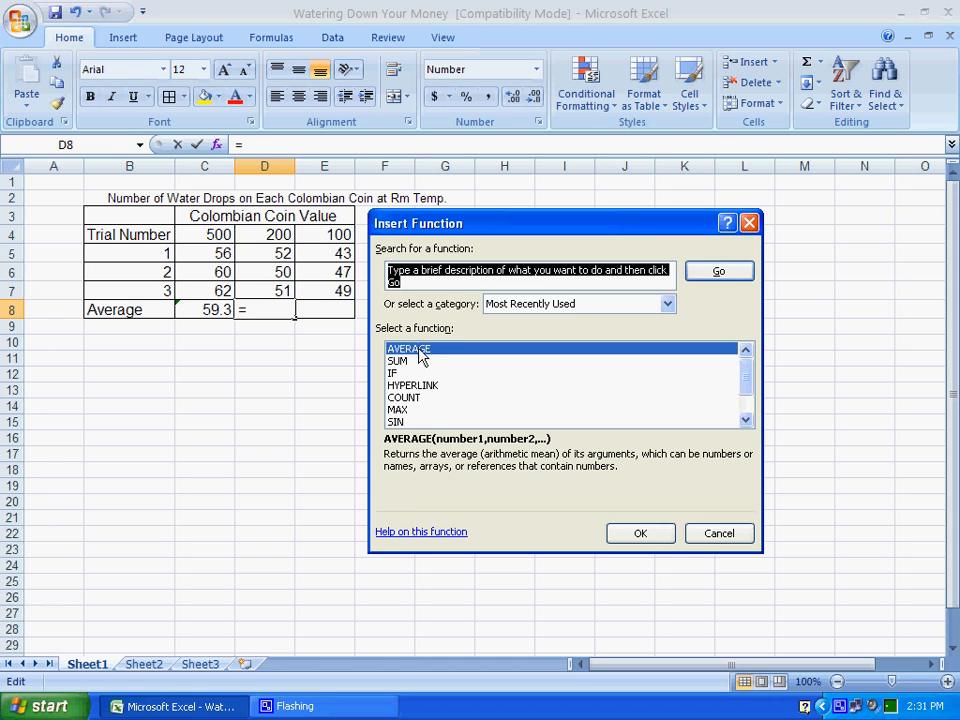
{"action": "left_click", "coordinate": [640, 535]}
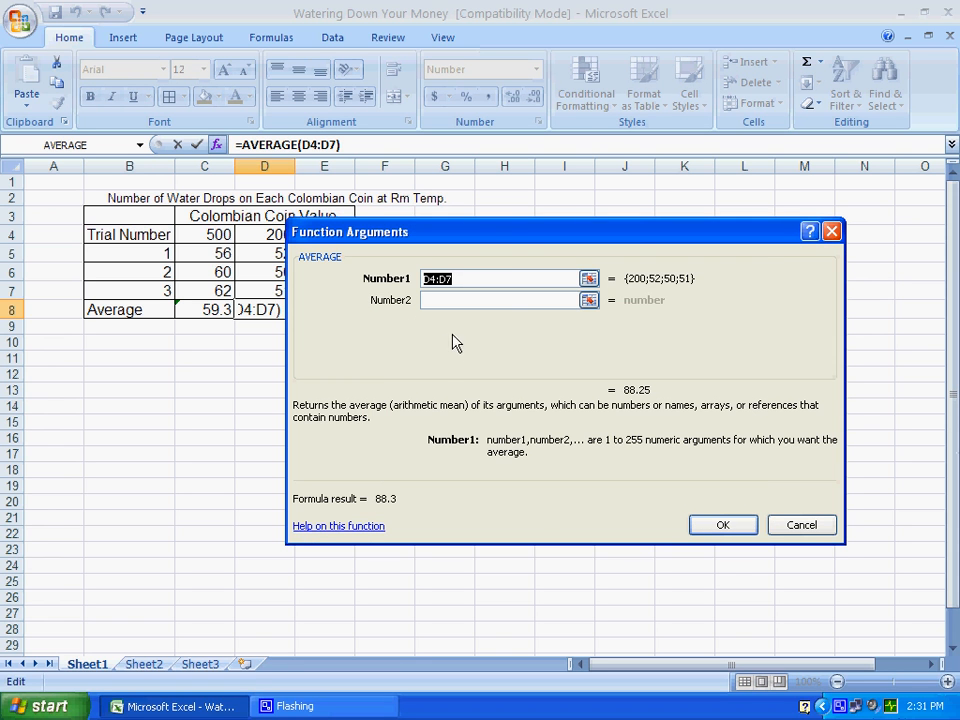
{"action": "left_click_drag", "start_coordinate": [506, 238], "coordinate": [595, 257]}
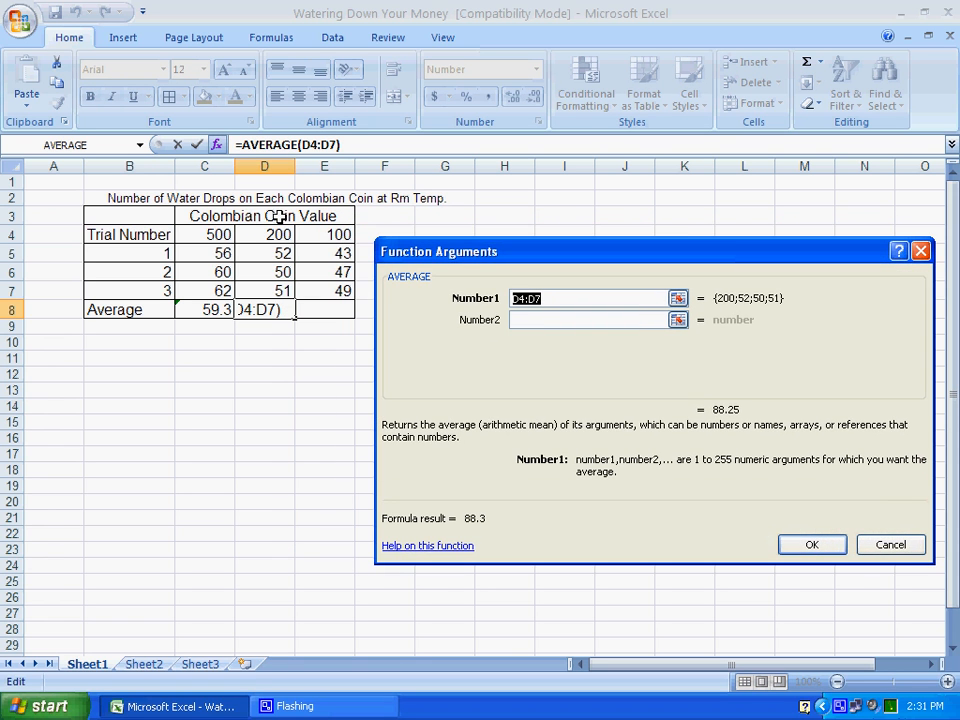
{"action": "left_click_drag", "start_coordinate": [268, 251], "coordinate": [264, 289]}
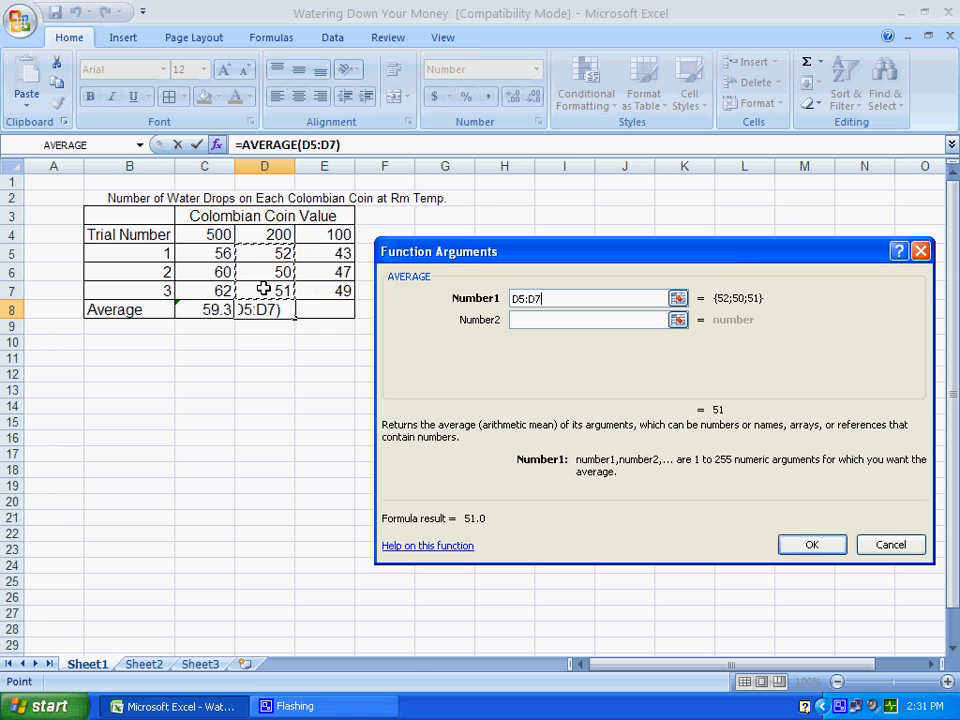
{"action": "left_click", "coordinate": [809, 544]}
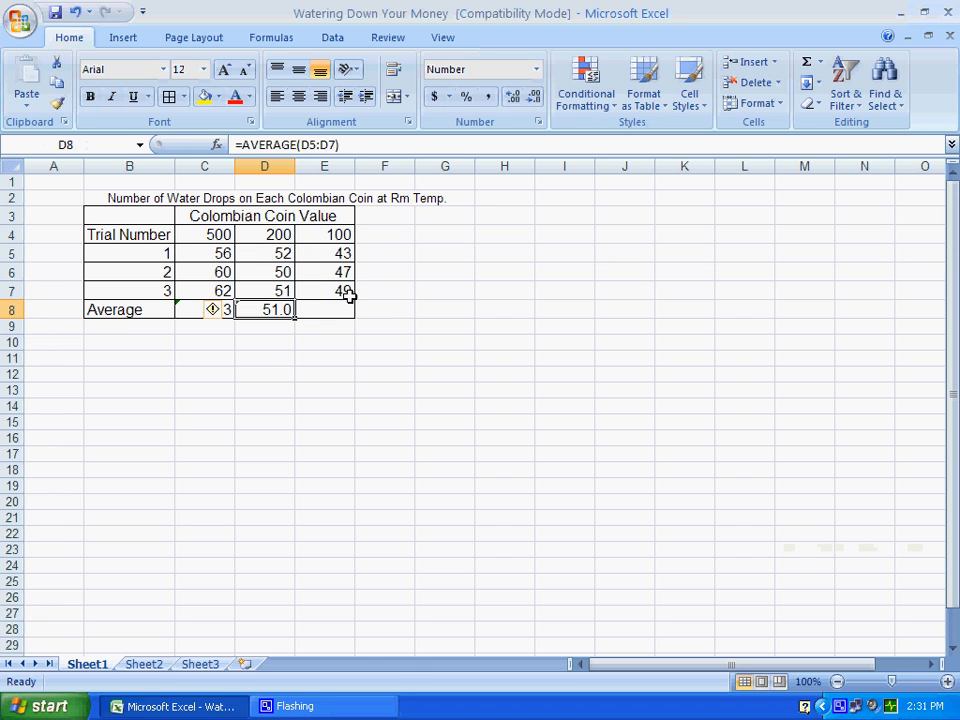
Step: Insert an AVERAGE function in cell E8 for the 100-coin trials, using the range E5:E7
{"action": "left_click", "coordinate": [330, 304]}
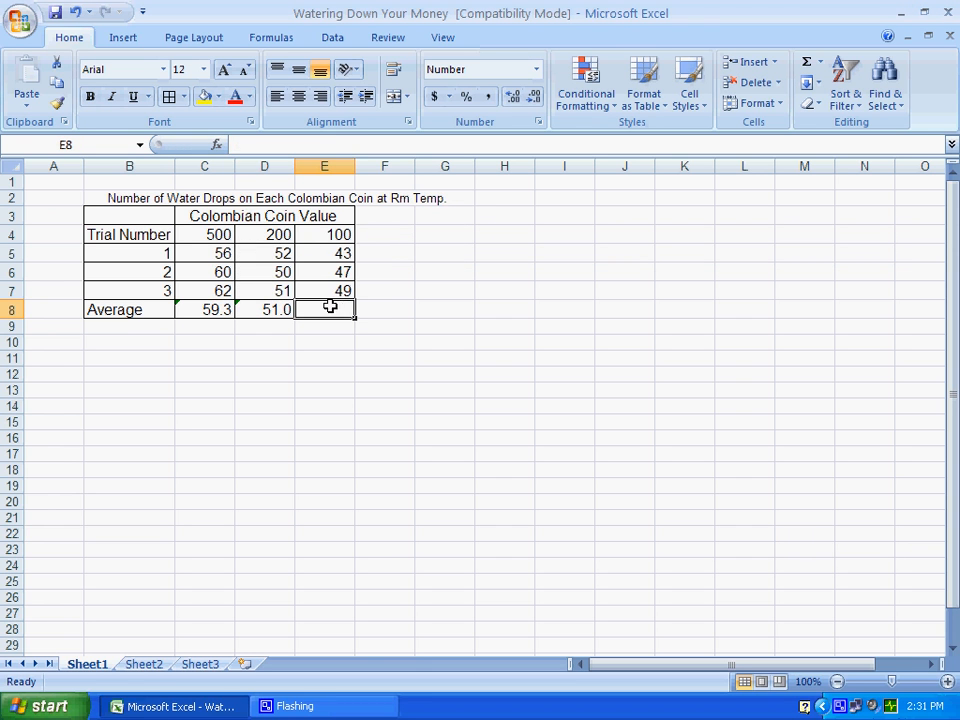
{"action": "left_click", "coordinate": [217, 146]}
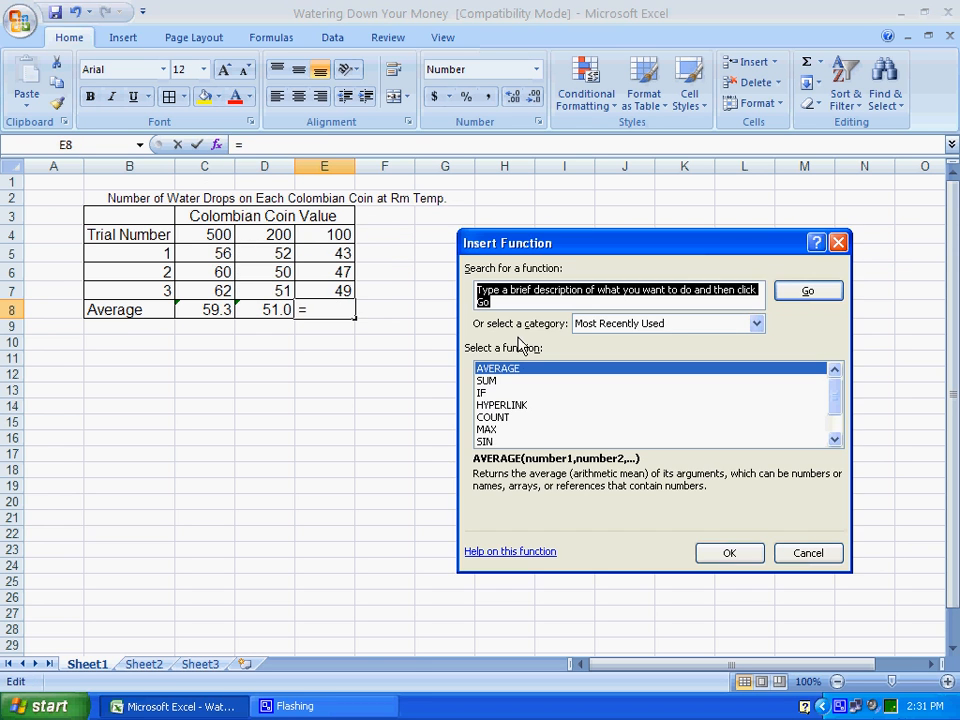
{"action": "left_click", "coordinate": [728, 553]}
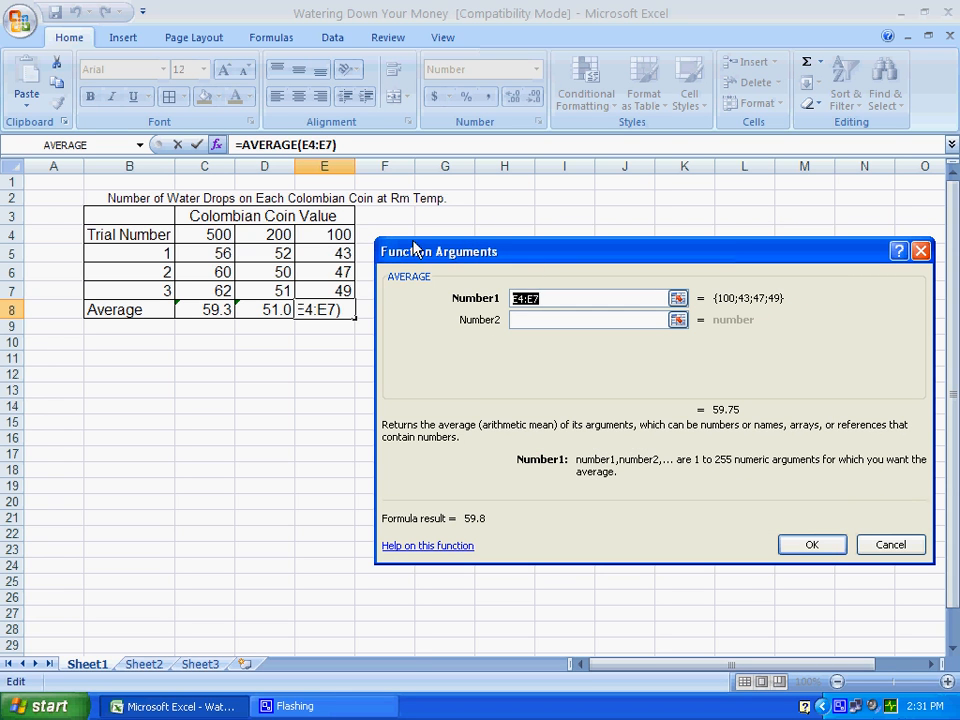
{"action": "left_click_drag", "start_coordinate": [333, 248], "coordinate": [321, 288]}
{"action": "left_click", "coordinate": [810, 547]}
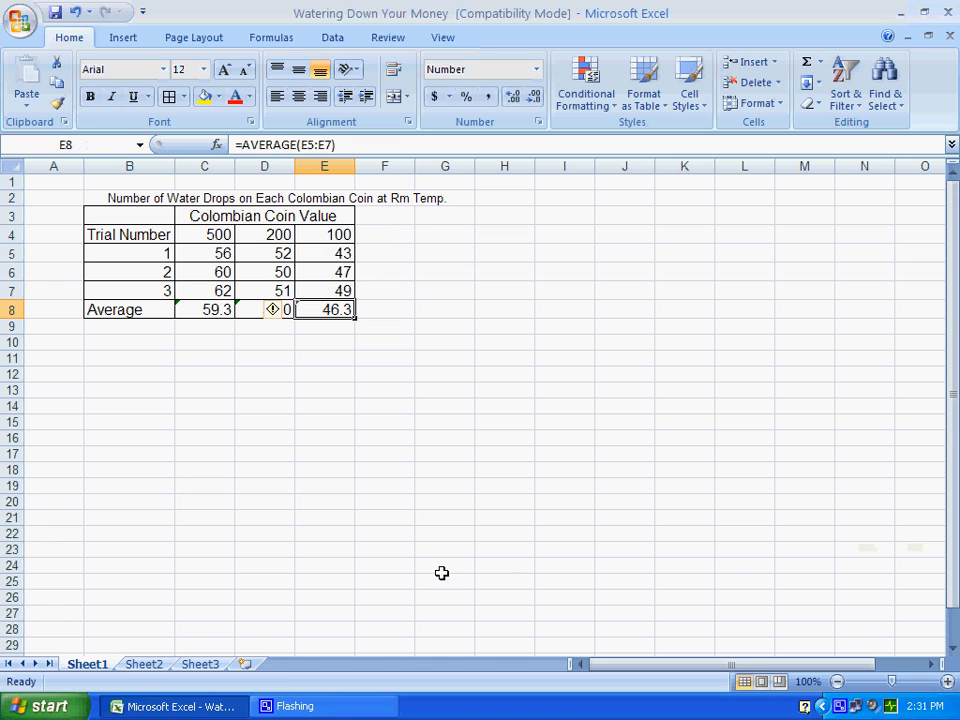
{"action": "left_click", "coordinate": [305, 374]}
Step: Format the averages in cells C8:E8 as numbers with 2 decimal places
{"action": "left_click", "coordinate": [208, 309]}
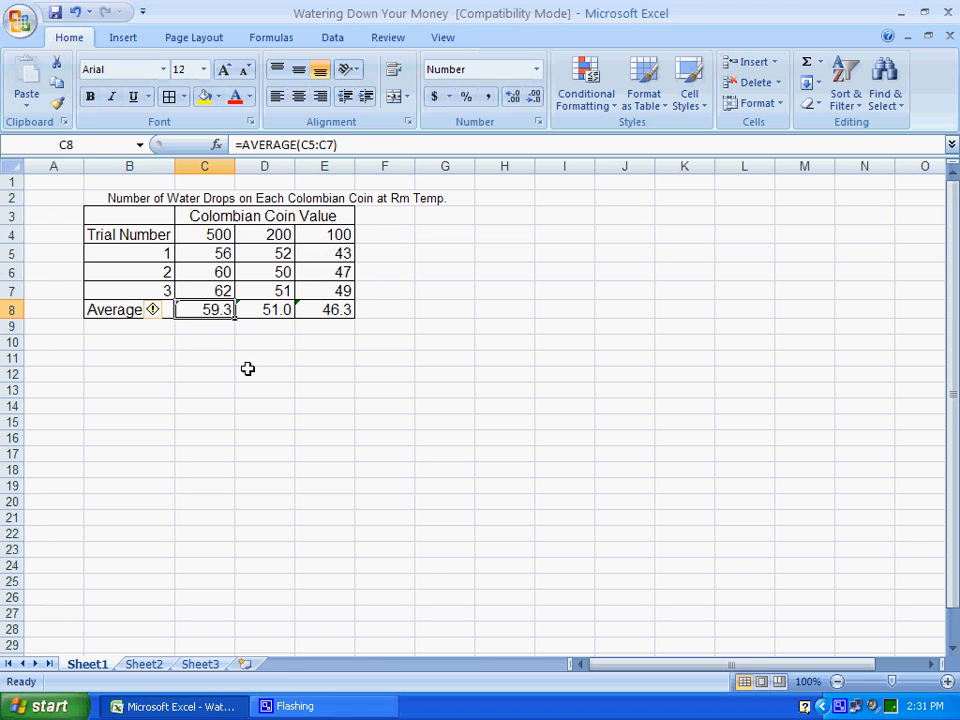
{"action": "left_click_drag", "start_coordinate": [220, 311], "coordinate": [317, 313]}
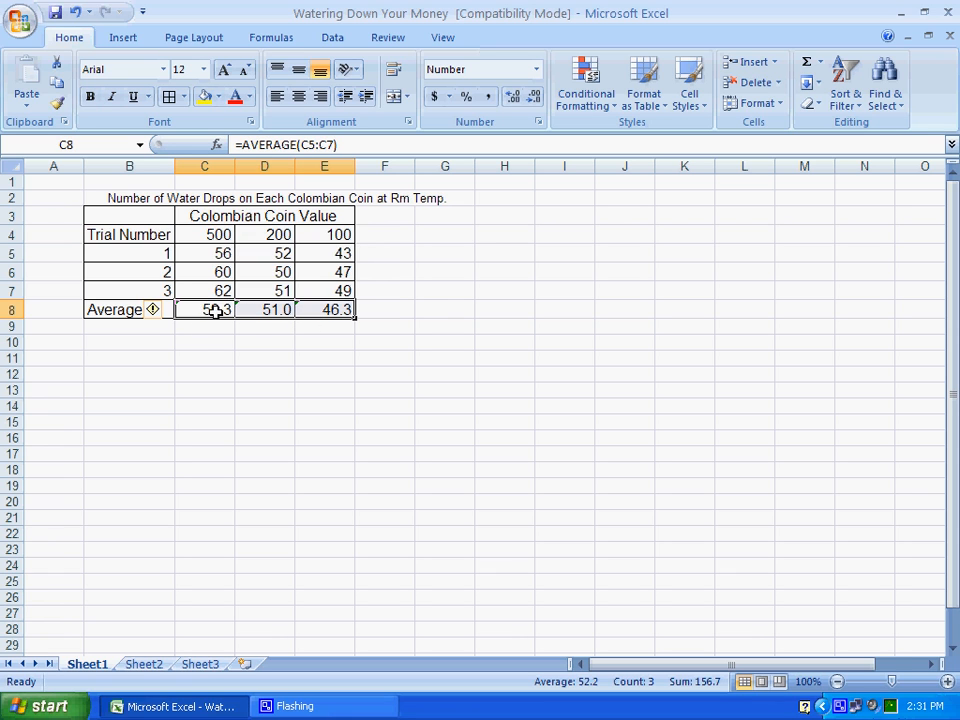
{"action": "right_click", "coordinate": [314, 310]}
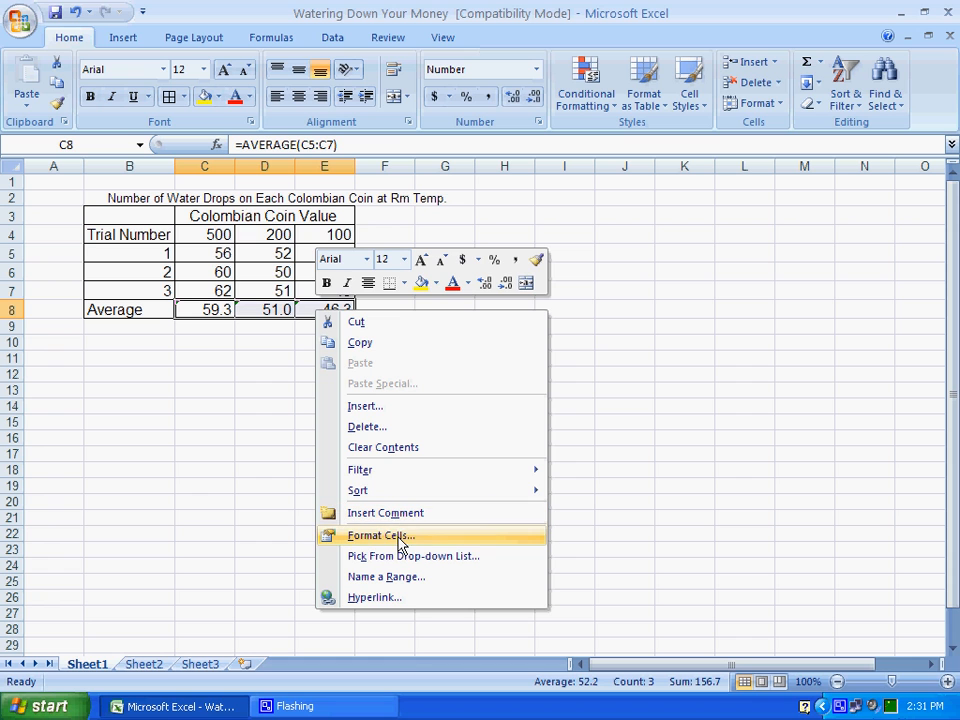
{"action": "left_click", "coordinate": [423, 538]}
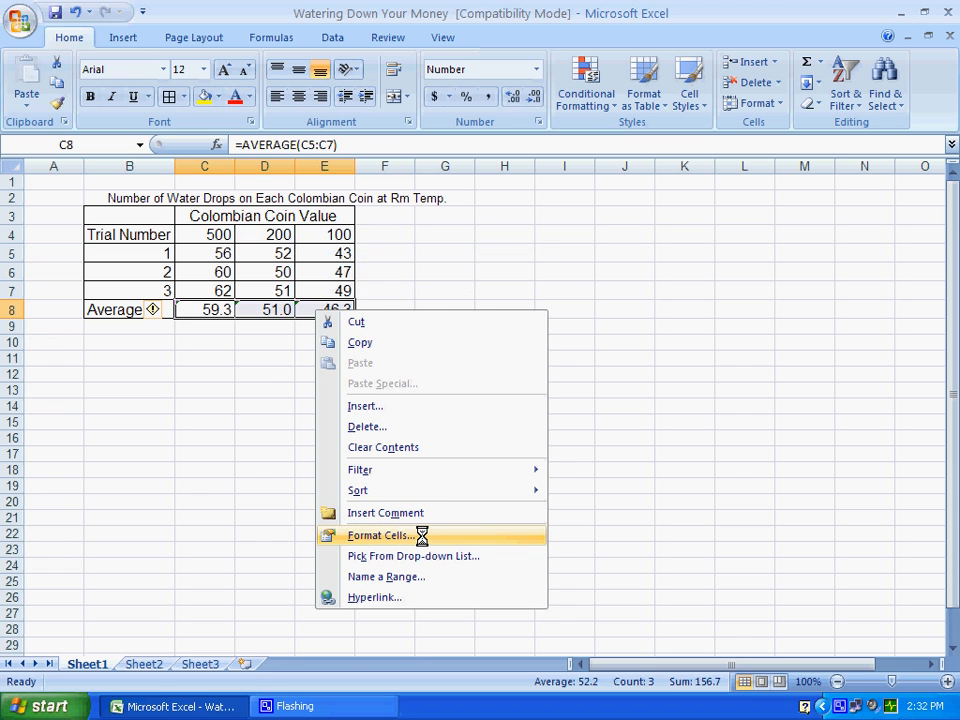
{"action": "left_click_drag", "start_coordinate": [338, 272], "coordinate": [539, 206]}
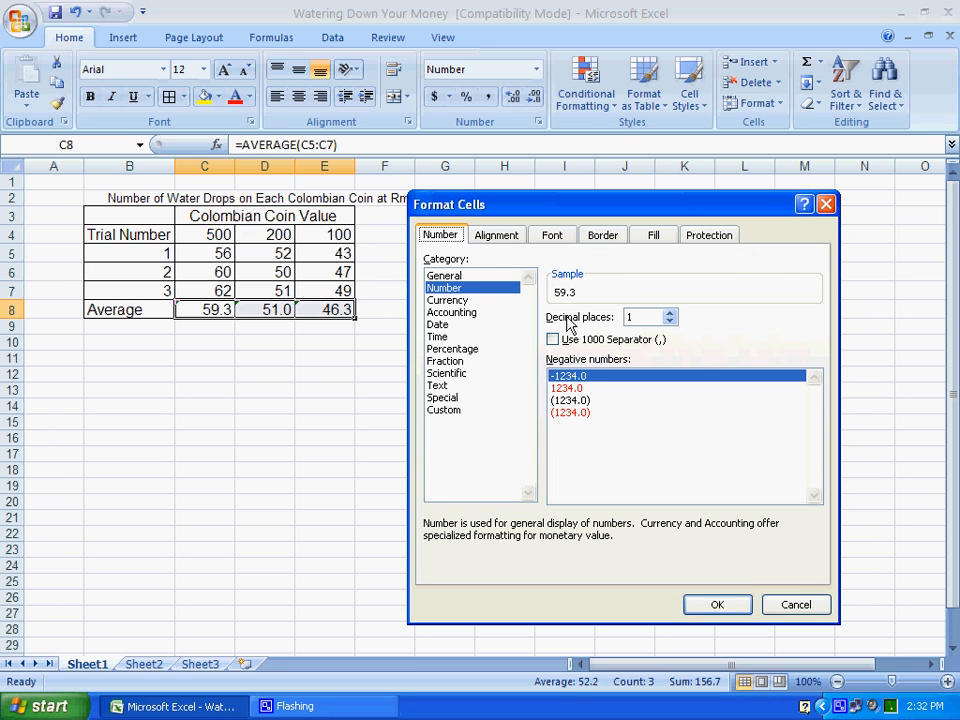
{"action": "left_click", "coordinate": [672, 314]}
{"action": "left_click", "coordinate": [671, 313]}
{"action": "left_click", "coordinate": [671, 313]}
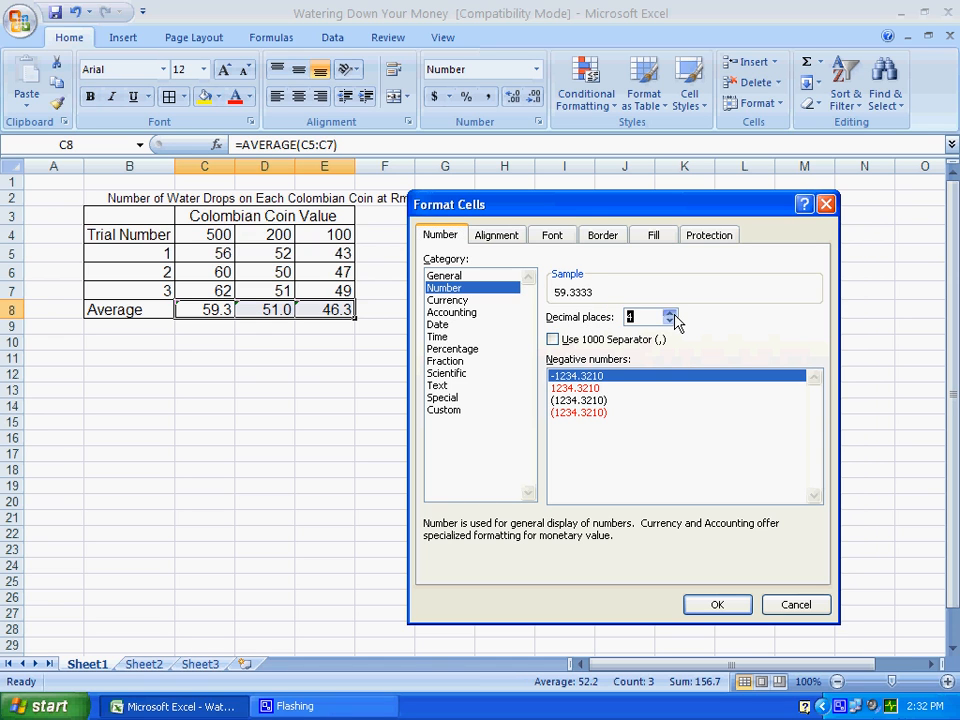
{"action": "left_click", "coordinate": [670, 321]}
{"action": "left_click", "coordinate": [670, 321]}
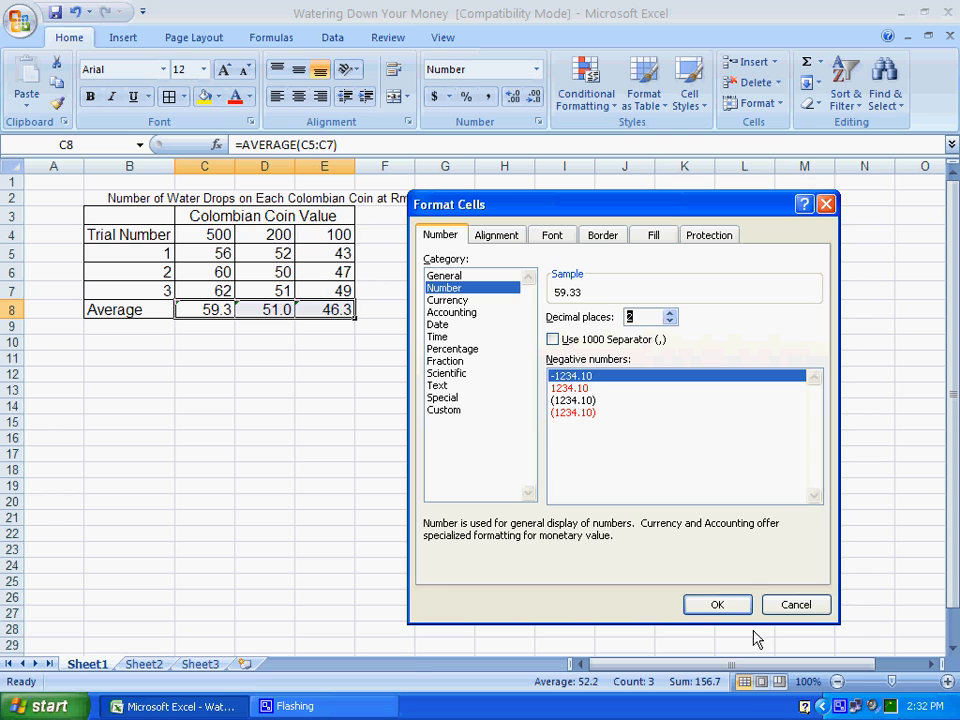
{"action": "left_click", "coordinate": [729, 604]}
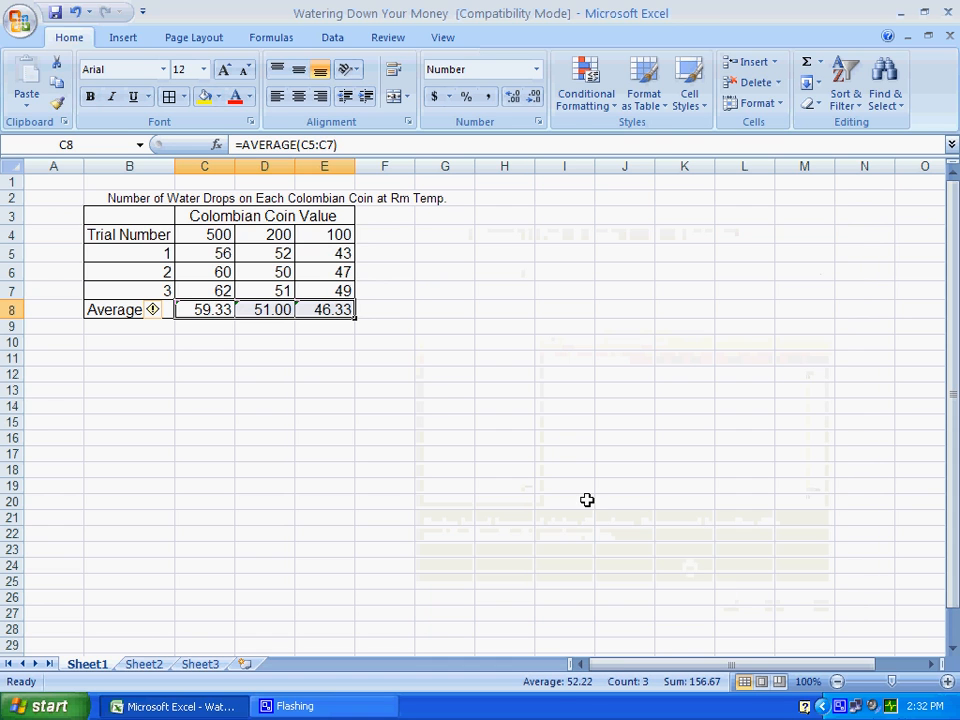
Step: Reduce the number format of the averages in cells C8:E8 to 1 decimal place
{"action": "right_click", "coordinate": [334, 310]}
{"action": "left_click", "coordinate": [417, 532]}
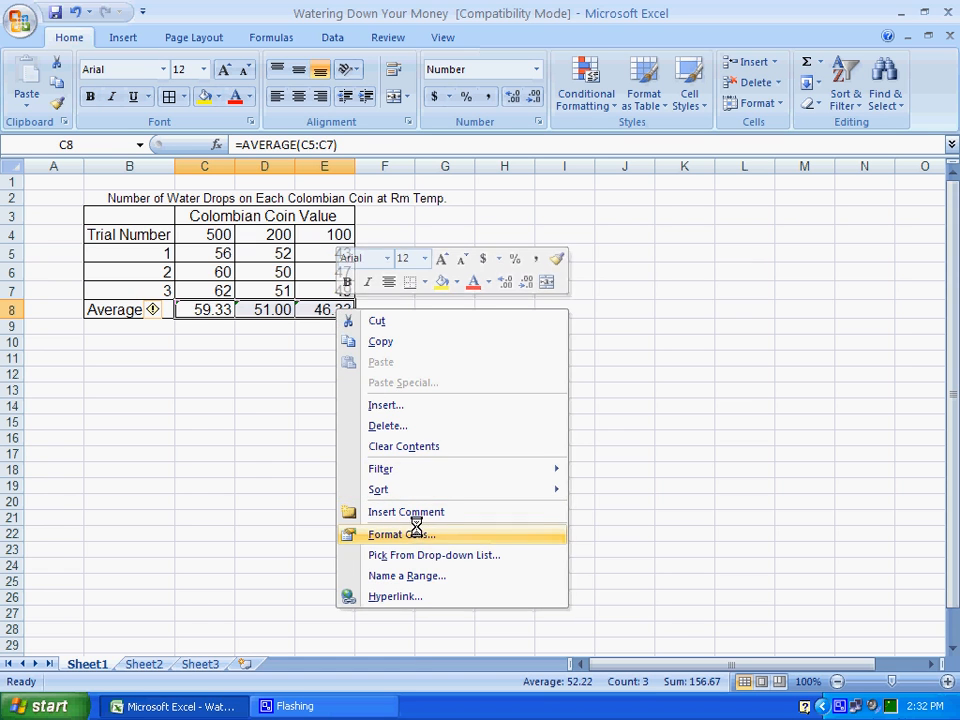
{"action": "left_click_drag", "start_coordinate": [389, 274], "coordinate": [562, 229]}
{"action": "left_click", "coordinate": [637, 342]}
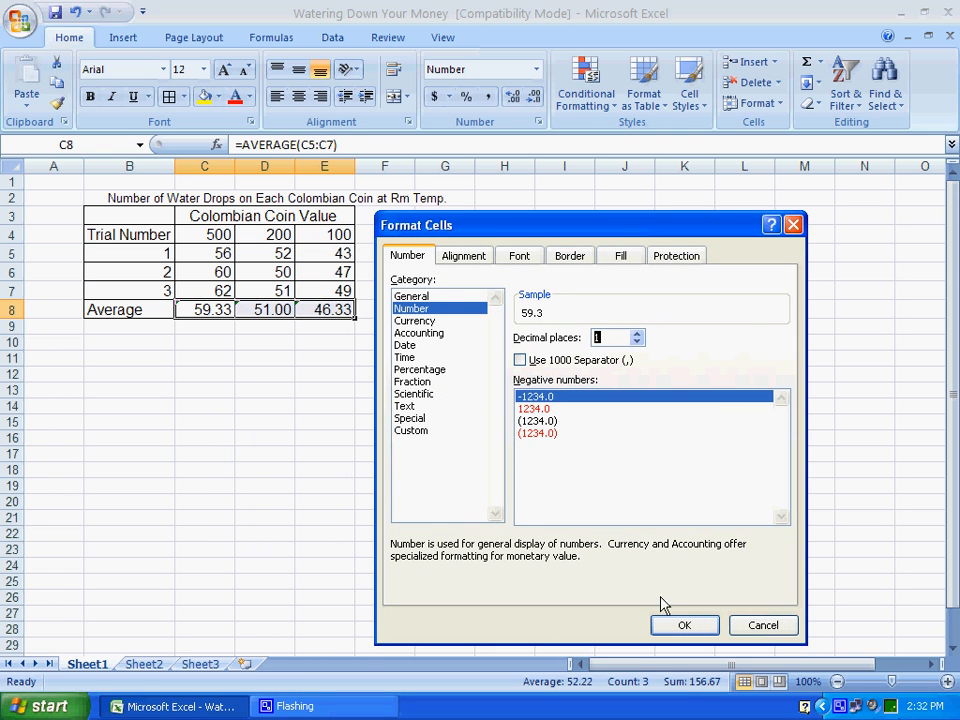
{"action": "left_click", "coordinate": [681, 625]}
{"action": "left_click", "coordinate": [276, 410]}
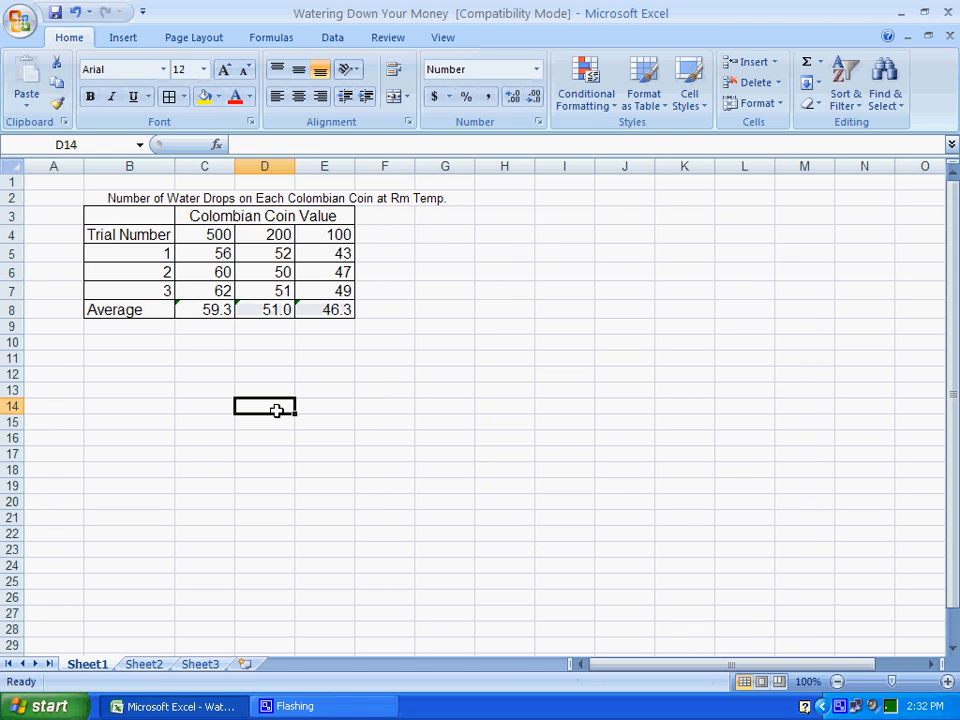
Step: Insert a clustered column chart of the drop counts and averages in C5:E8 and place it directly below the table
{"action": "left_click_drag", "start_coordinate": [214, 253], "coordinate": [330, 309]}
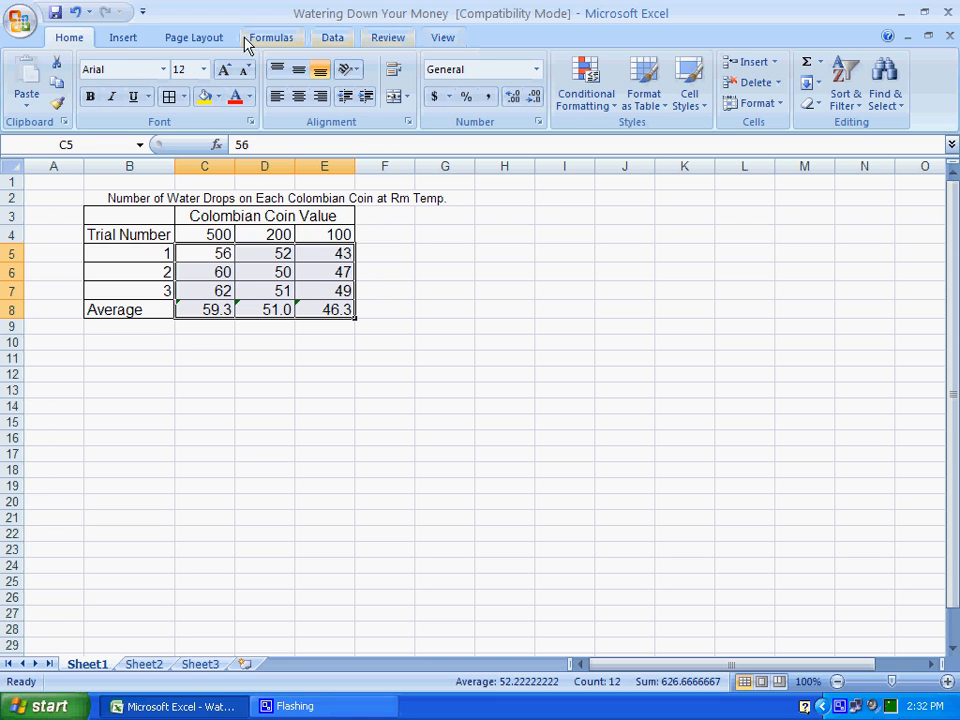
{"action": "left_click", "coordinate": [120, 40]}
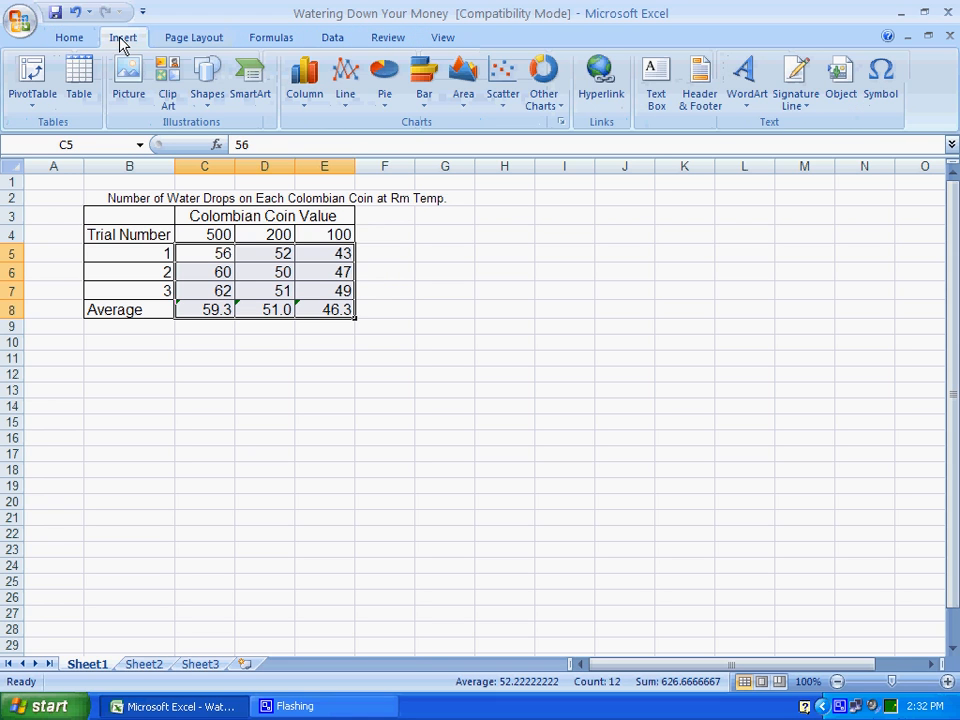
{"action": "left_click", "coordinate": [306, 90]}
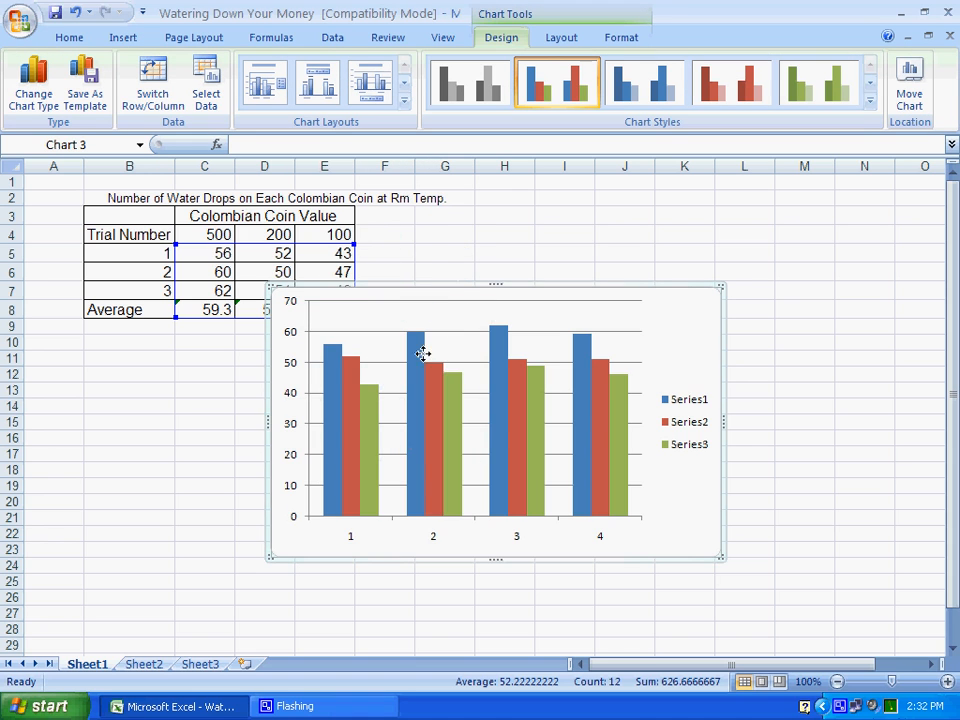
{"action": "left_click_drag", "start_coordinate": [423, 353], "coordinate": [272, 331]}
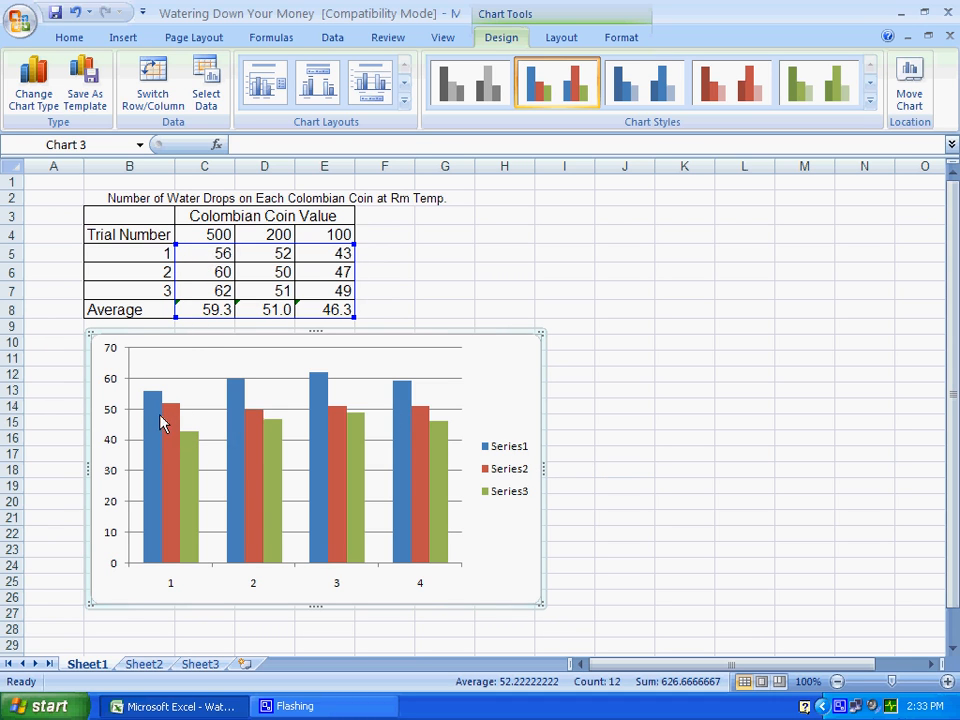
Step: Inspect the first series' bar values across all four categories of the column chart
{"action": "mouse_move", "coordinate": [153, 402]}
{"action": "mouse_move", "coordinate": [232, 396]}
{"action": "mouse_move", "coordinate": [317, 400]}
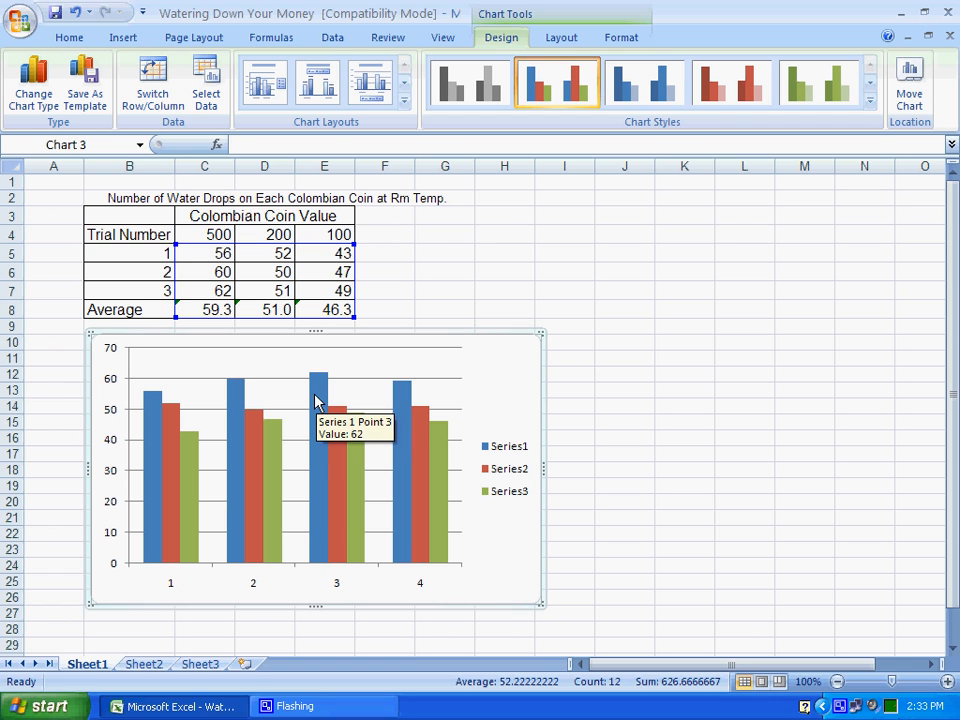
{"action": "mouse_move", "coordinate": [402, 415]}
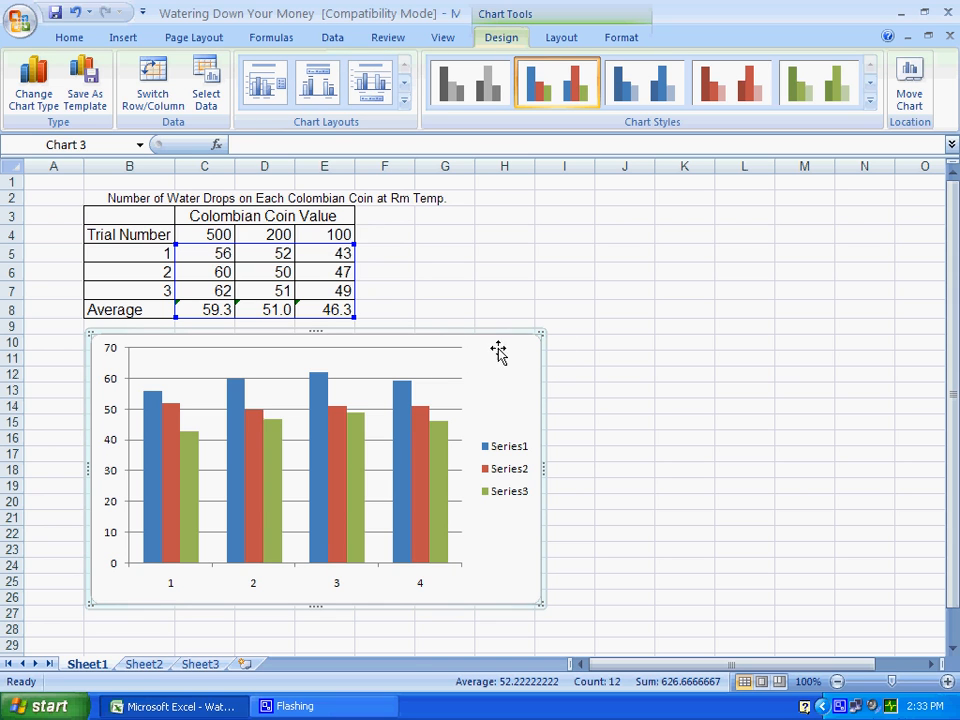
{"action": "left_click", "coordinate": [540, 289]}
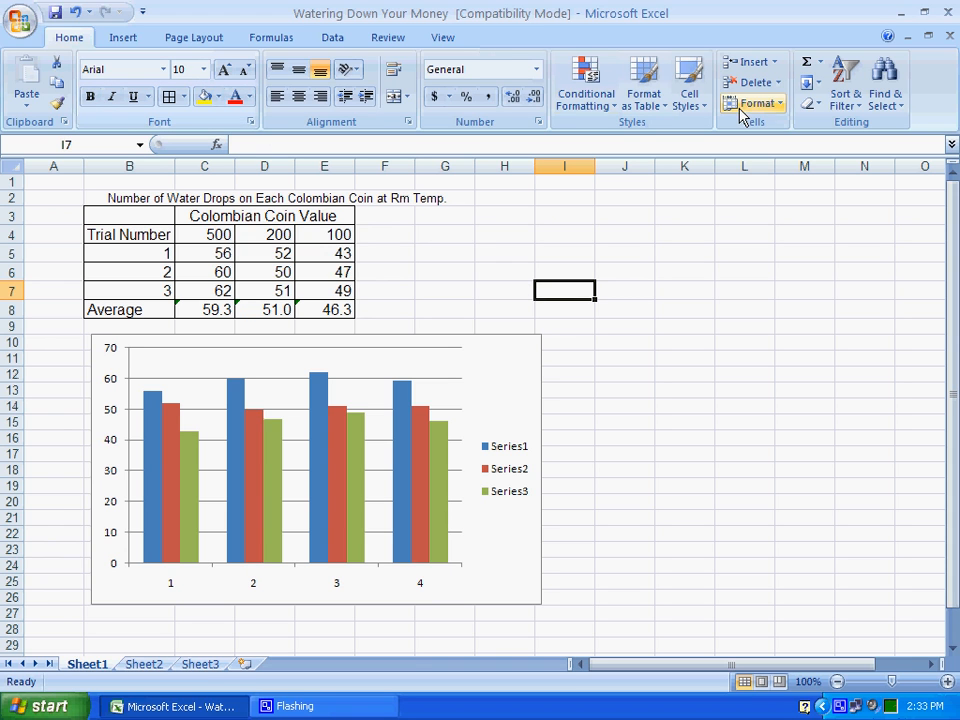
Step: Rename the chart's first data series, which plots C5:C8, to "500 Coin"
{"action": "left_click", "coordinate": [510, 344]}
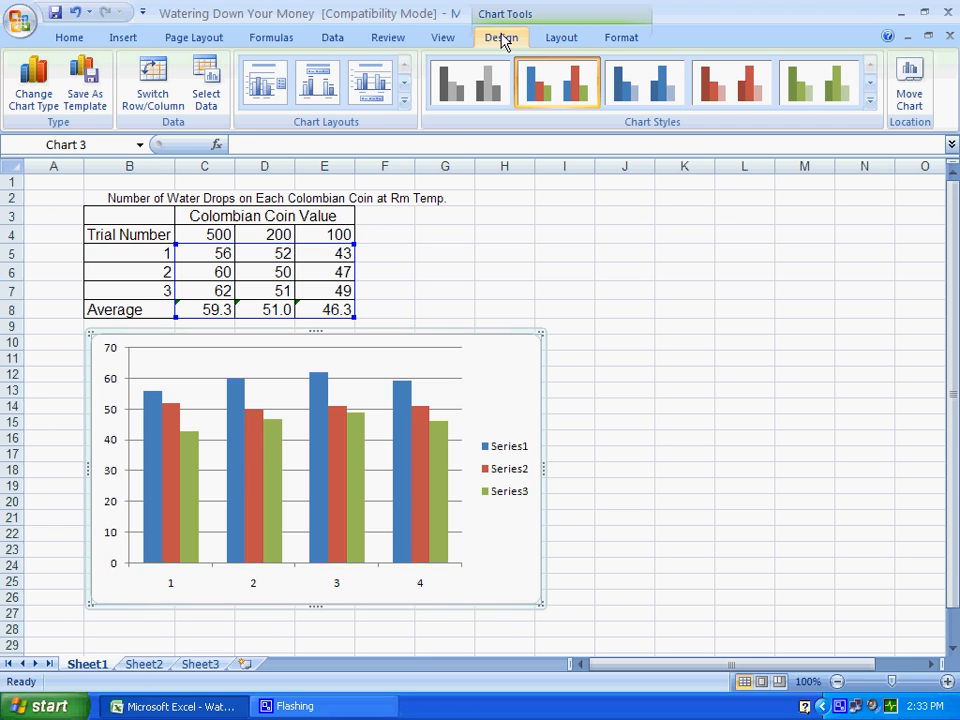
{"action": "left_click", "coordinate": [207, 74]}
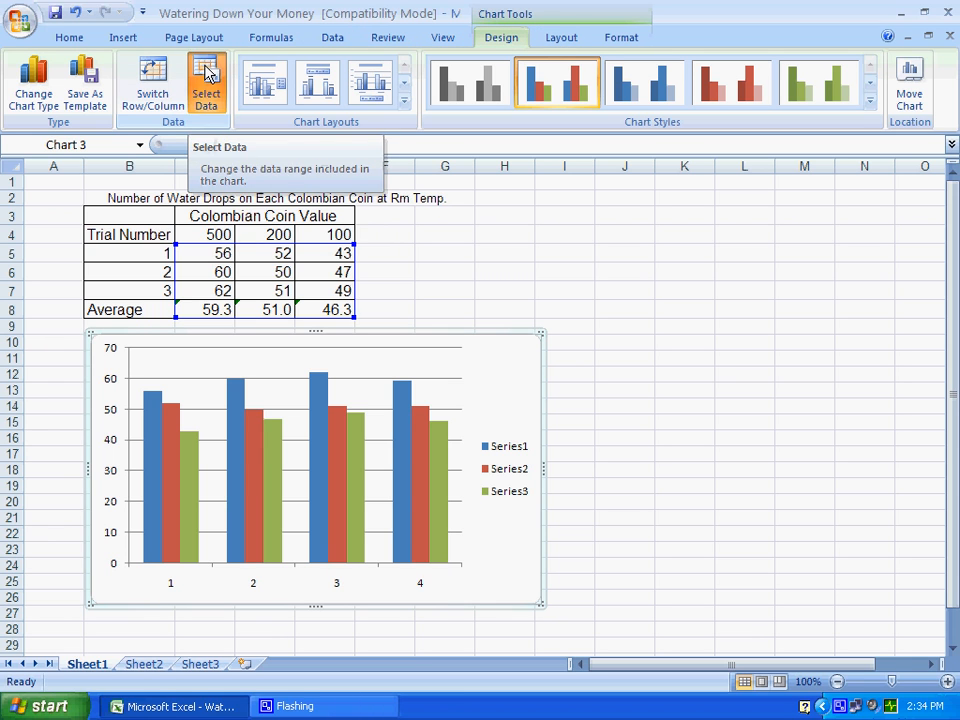
{"action": "left_click_drag", "start_coordinate": [675, 277], "coordinate": [617, 45]}
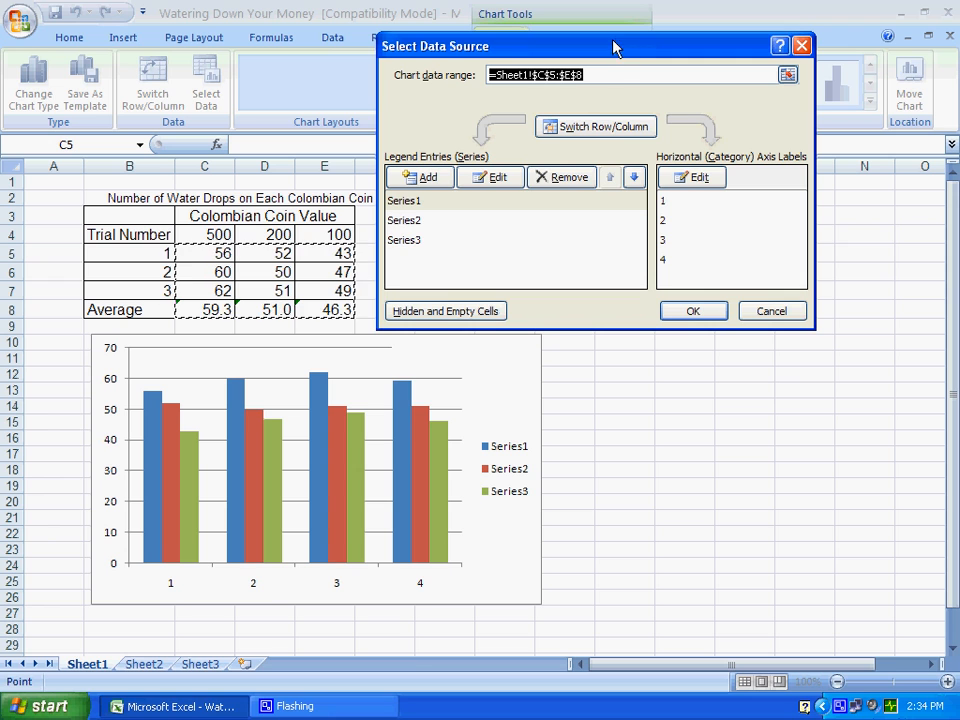
{"action": "left_click", "coordinate": [402, 207]}
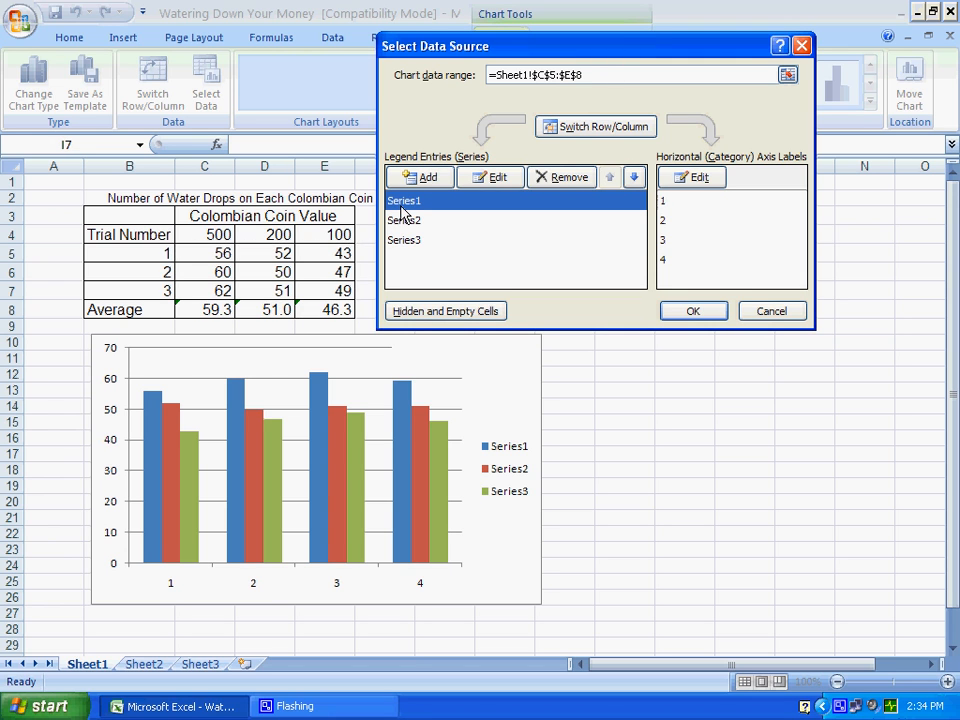
{"action": "left_click", "coordinate": [508, 188]}
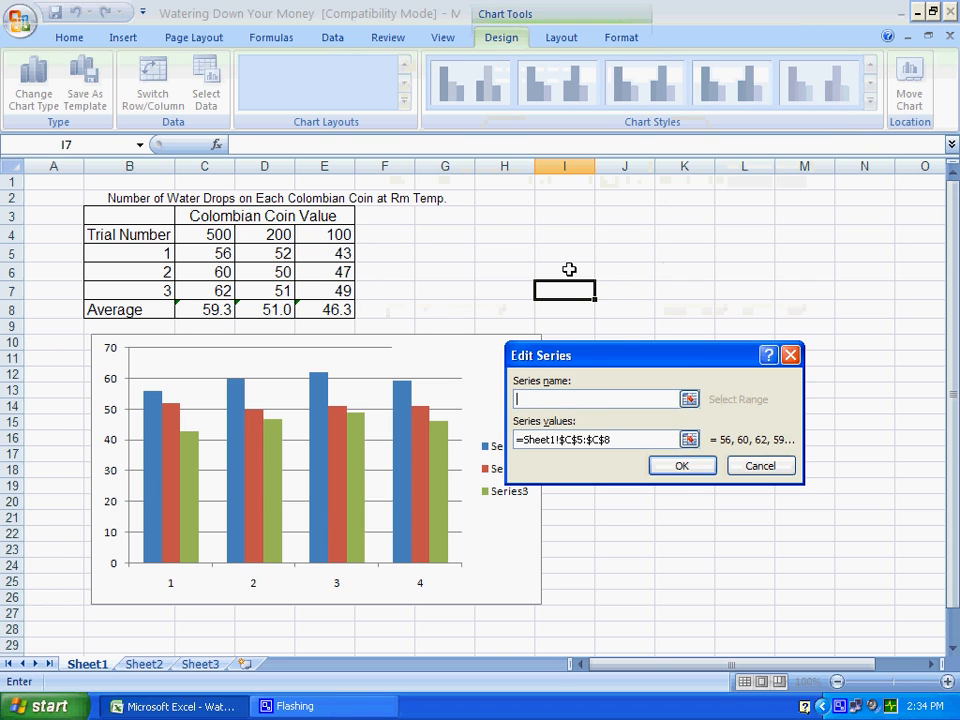
{"action": "left_click_drag", "start_coordinate": [613, 349], "coordinate": [706, 289]}
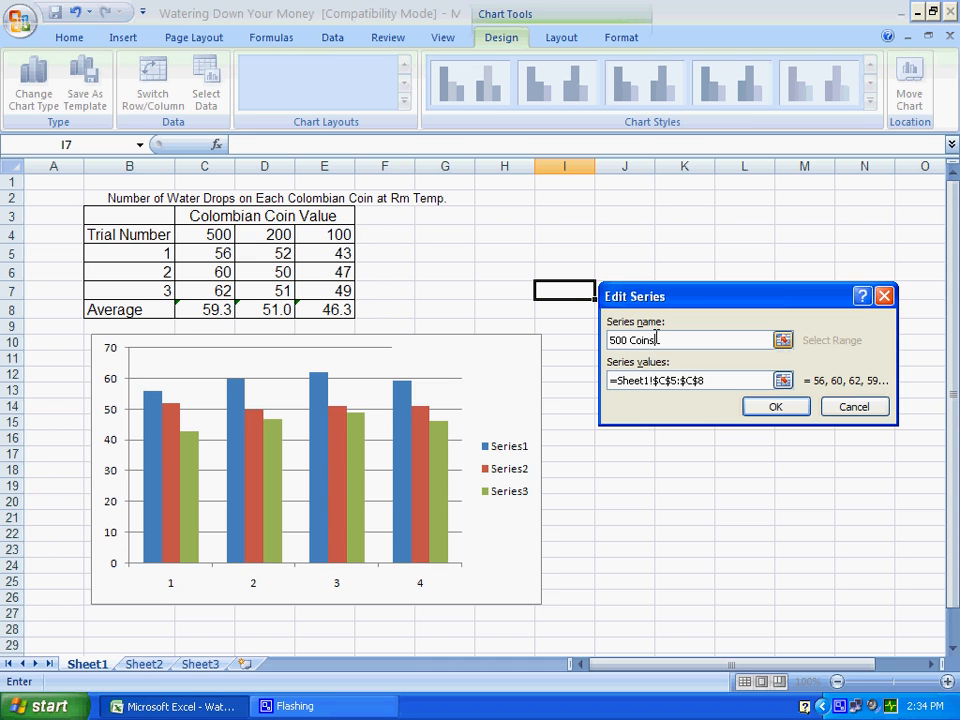
{"action": "left_click", "coordinate": [774, 406]}
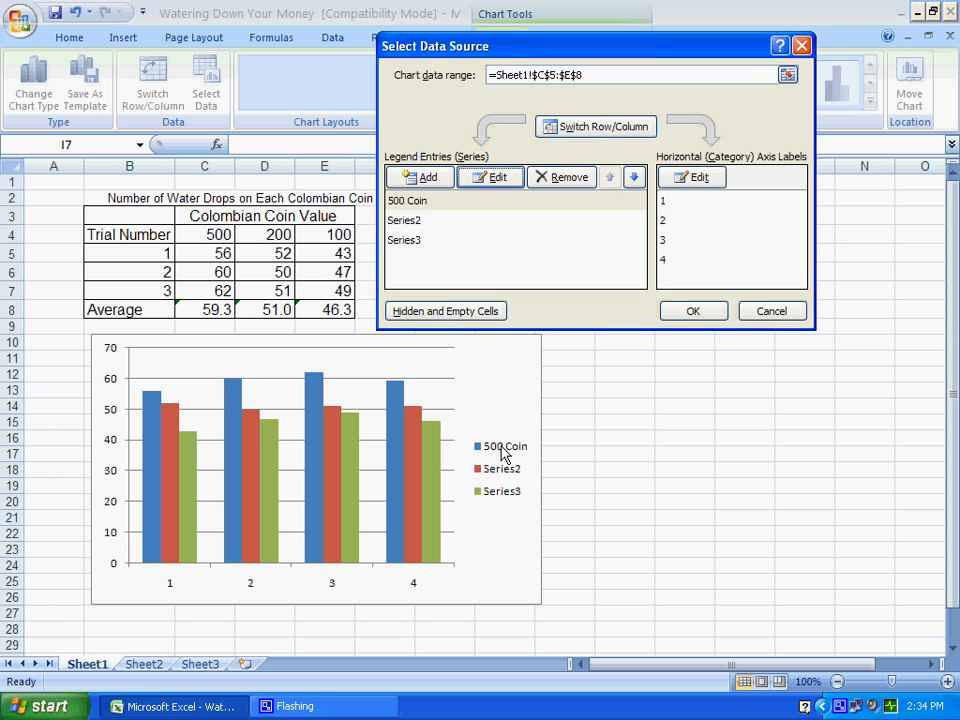
Step: Rename the chart's second data series, which plots D5:D8, to "200 Coin"
{"action": "left_click", "coordinate": [412, 226]}
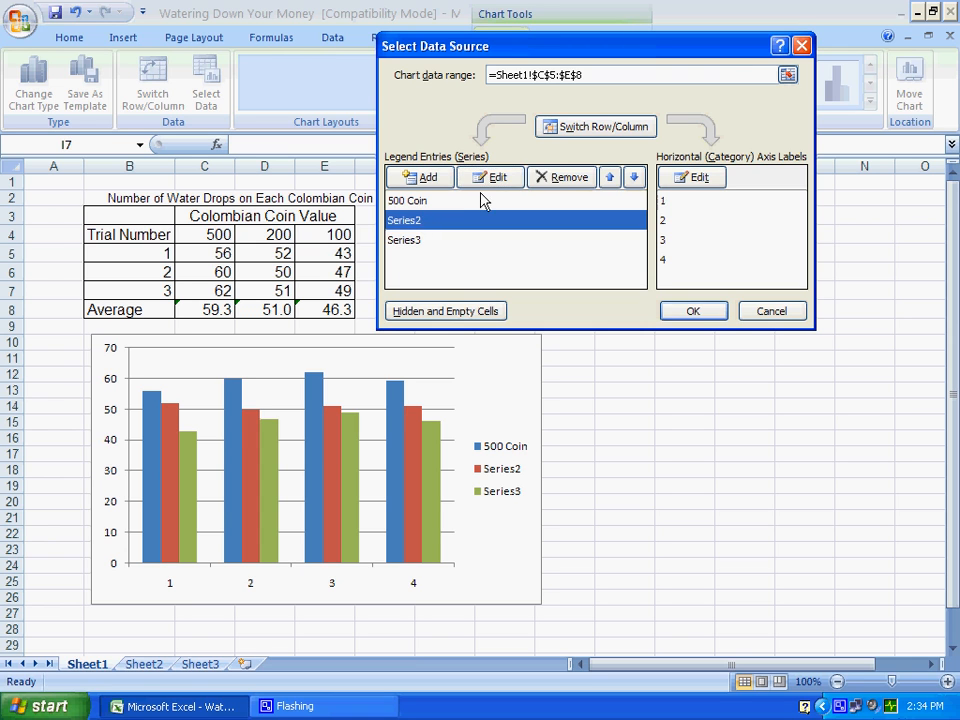
{"action": "left_click", "coordinate": [490, 177]}
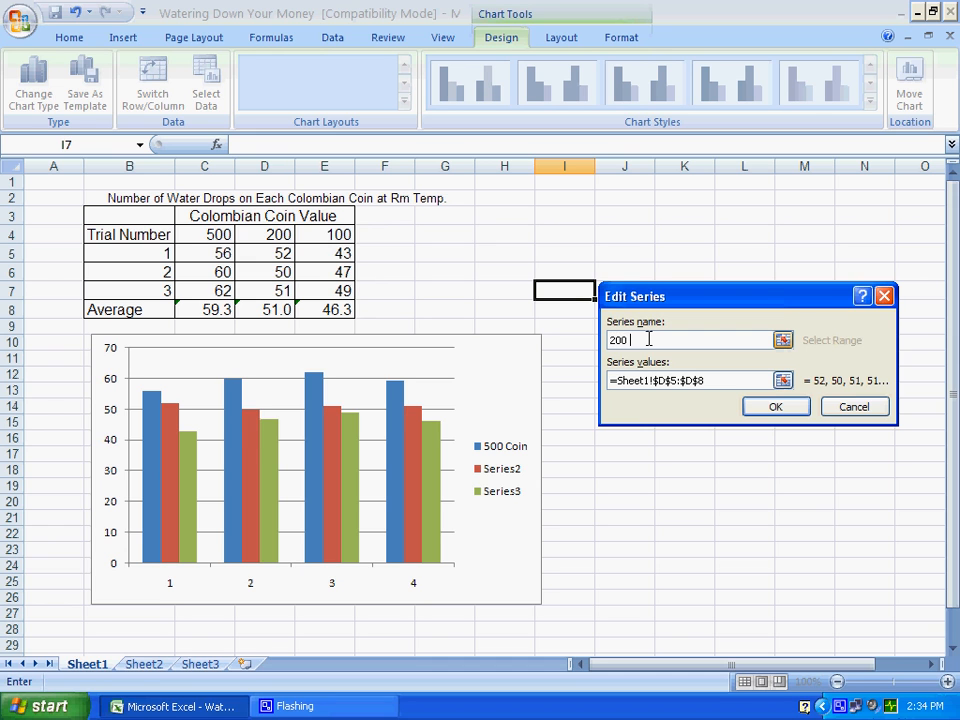
{"action": "key", "text": "Return"}
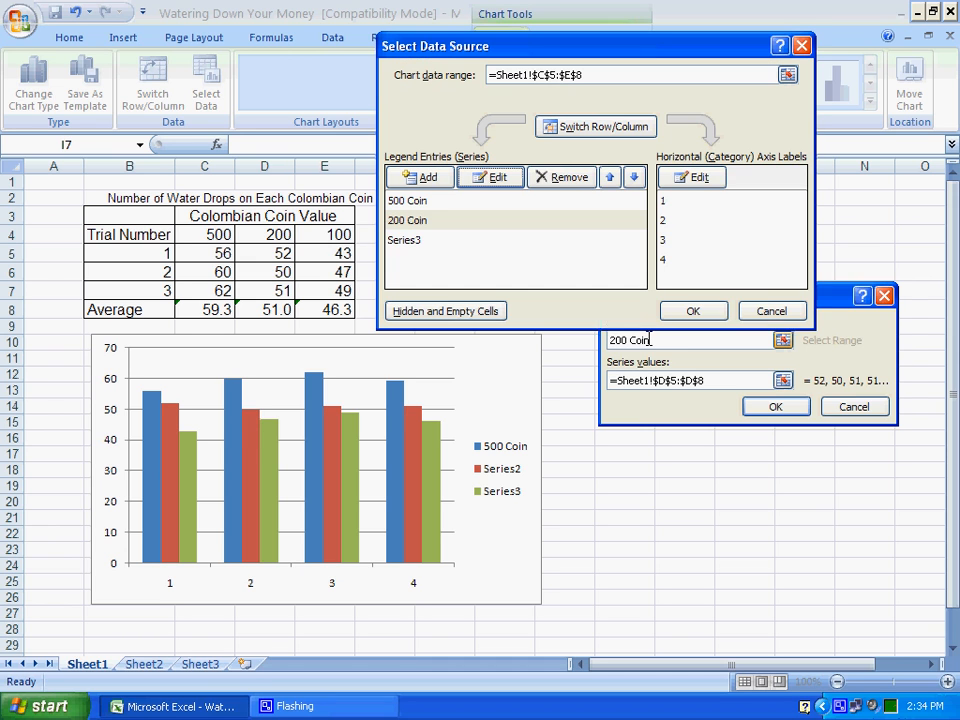
Step: Rename the chart's third data series, which plots E5:E8, to "100 Coin"
{"action": "left_click", "coordinate": [408, 243]}
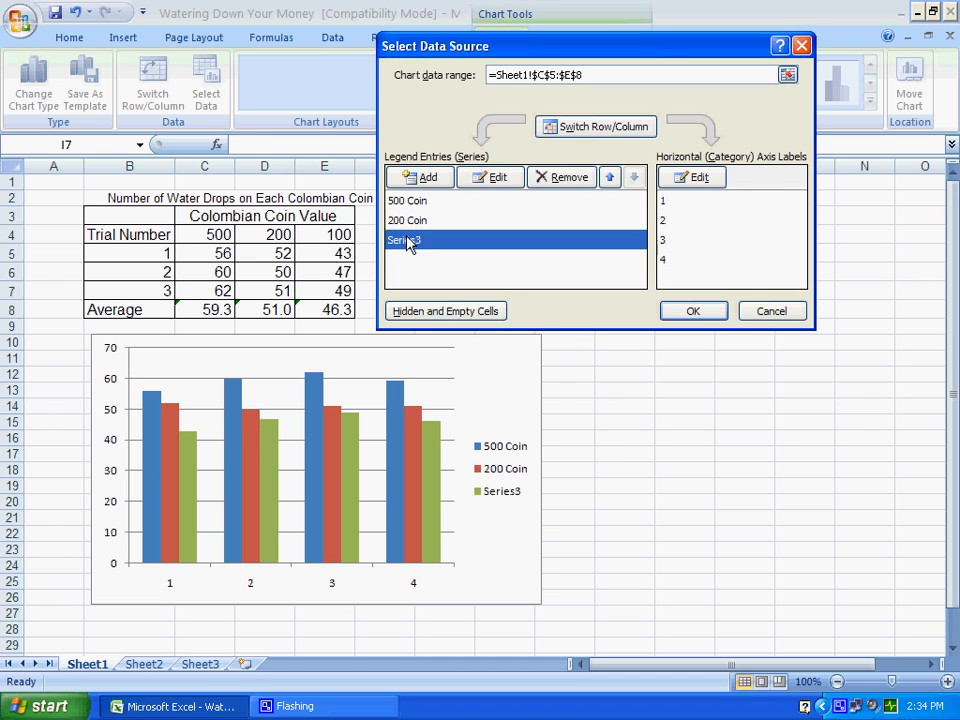
{"action": "left_click", "coordinate": [482, 180]}
{"action": "left_click", "coordinate": [628, 339]}
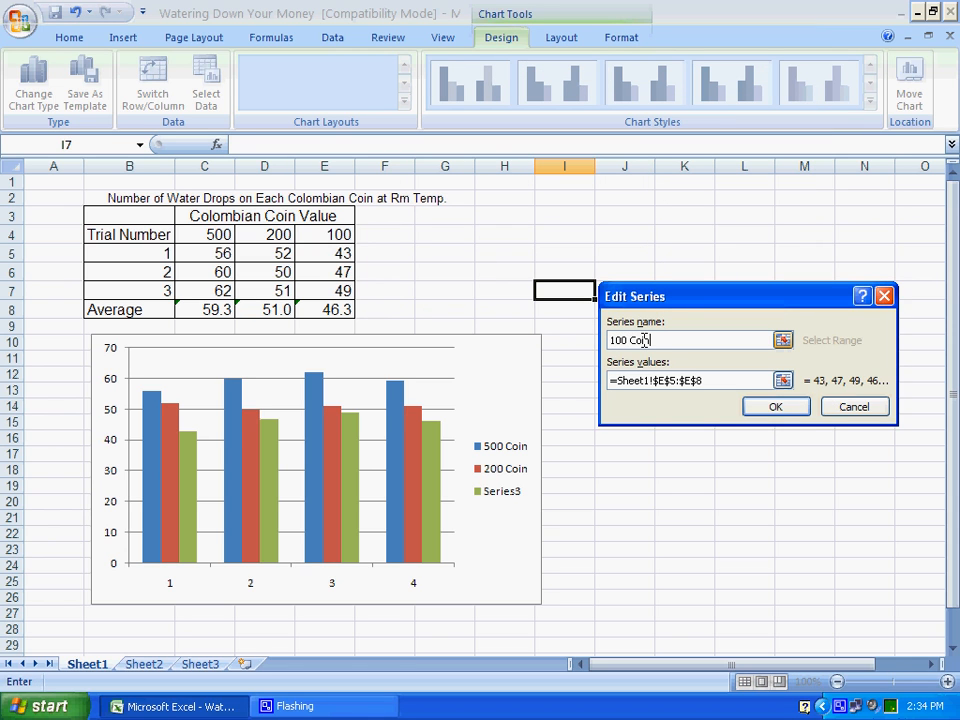
{"action": "type", "text": "100 Coin"}
{"action": "left_click", "coordinate": [775, 406]}
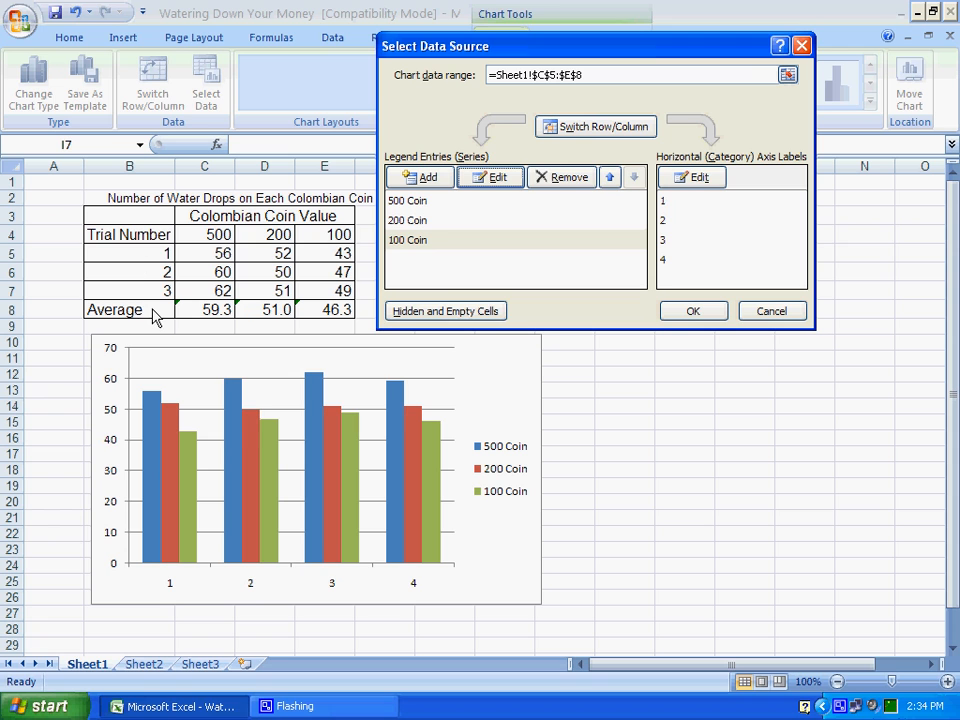
Step: Set the chart's horizontal axis labels to the trial numbers and Average label in B5:B8 and apply the data source changes
{"action": "left_click", "coordinate": [695, 178]}
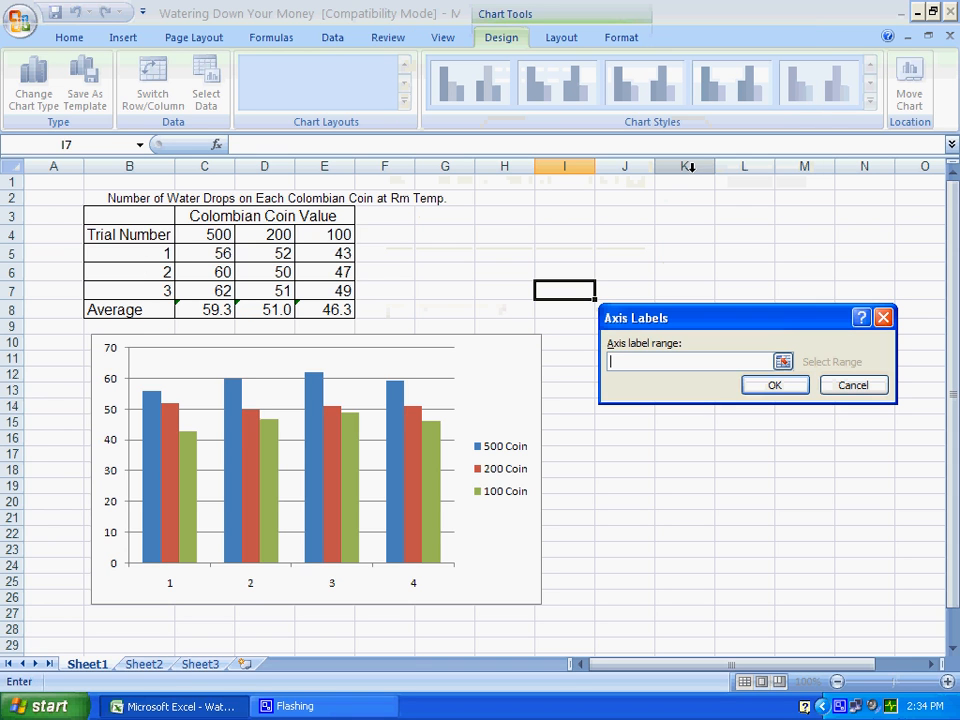
{"action": "left_click_drag", "start_coordinate": [137, 251], "coordinate": [139, 309]}
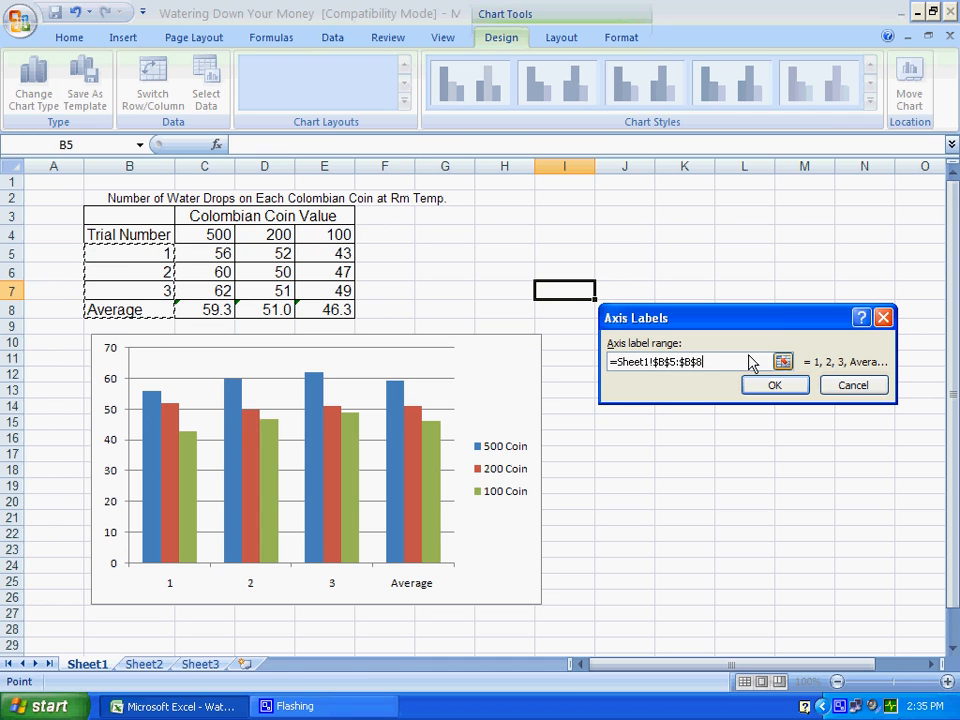
{"action": "left_click", "coordinate": [789, 387]}
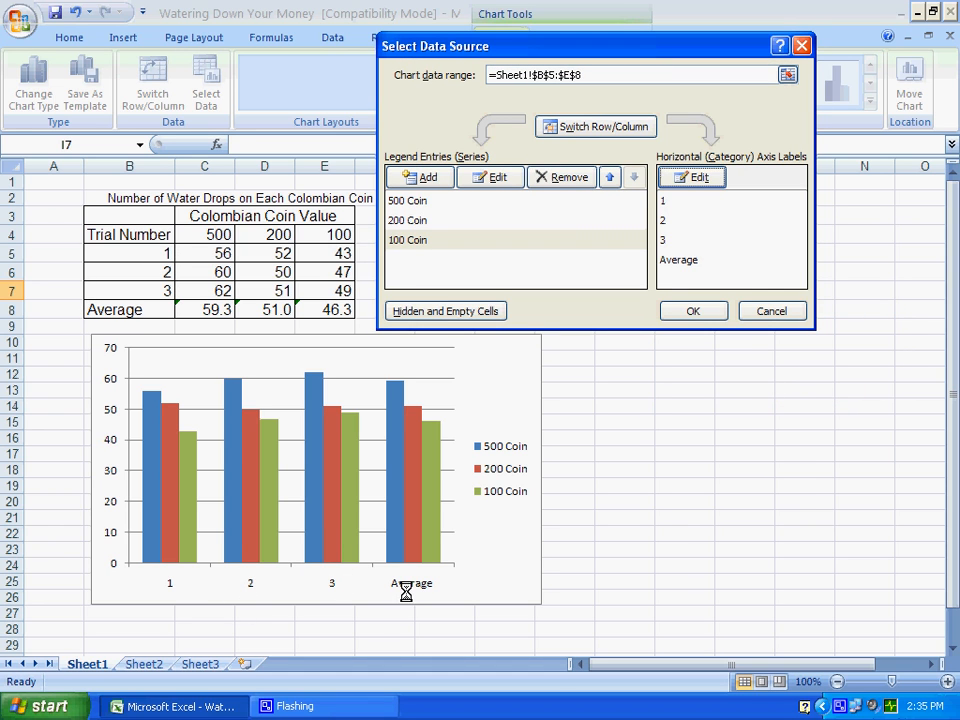
{"action": "left_click", "coordinate": [692, 312]}
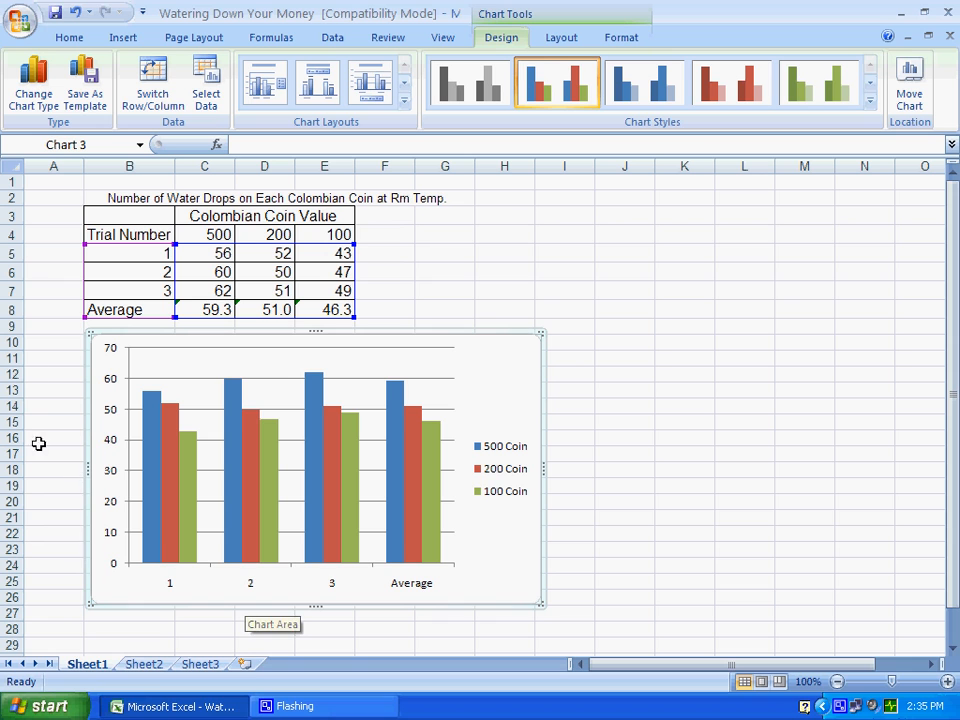
Step: Add a chart title to the column chart using the Above Chart placement
{"action": "left_click", "coordinate": [553, 40]}
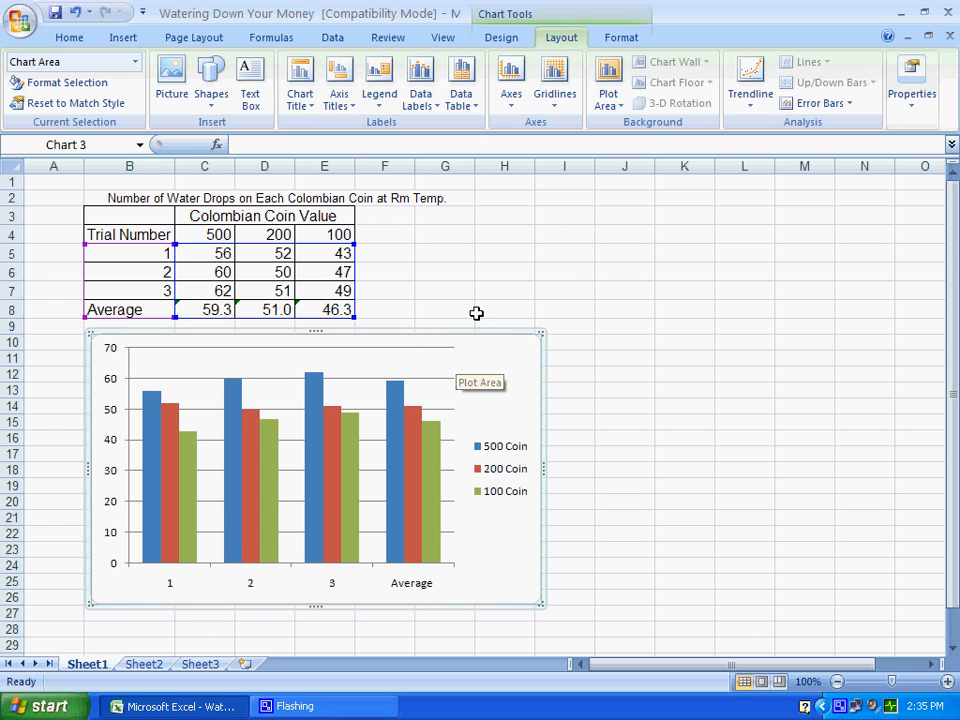
{"action": "left_click", "coordinate": [496, 288]}
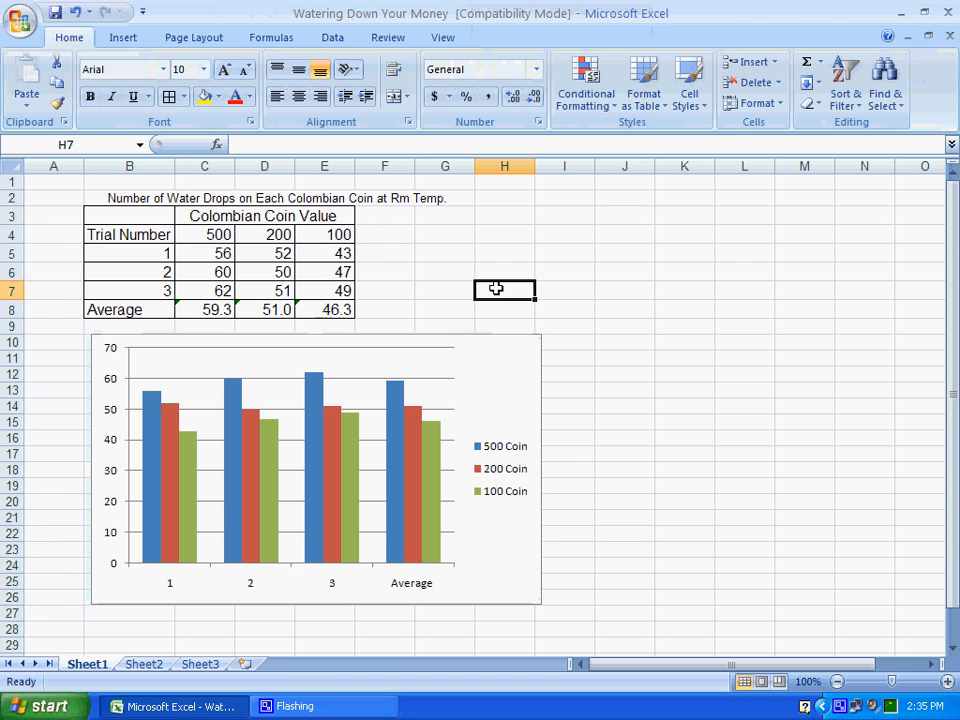
{"action": "left_click", "coordinate": [495, 339]}
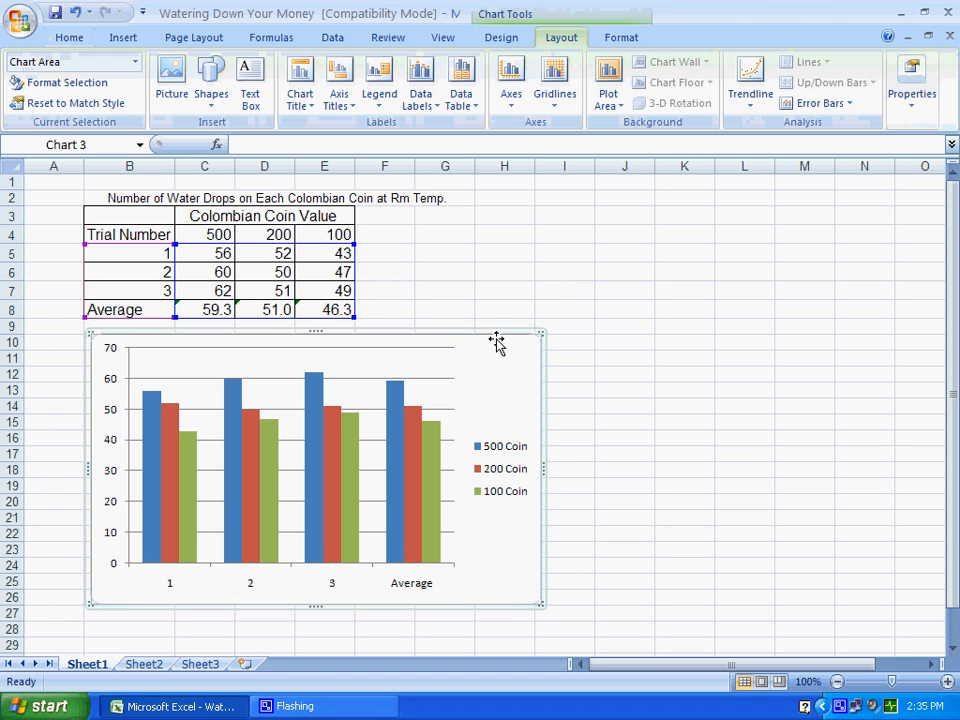
{"action": "left_click", "coordinate": [500, 40]}
{"action": "left_click", "coordinate": [559, 40]}
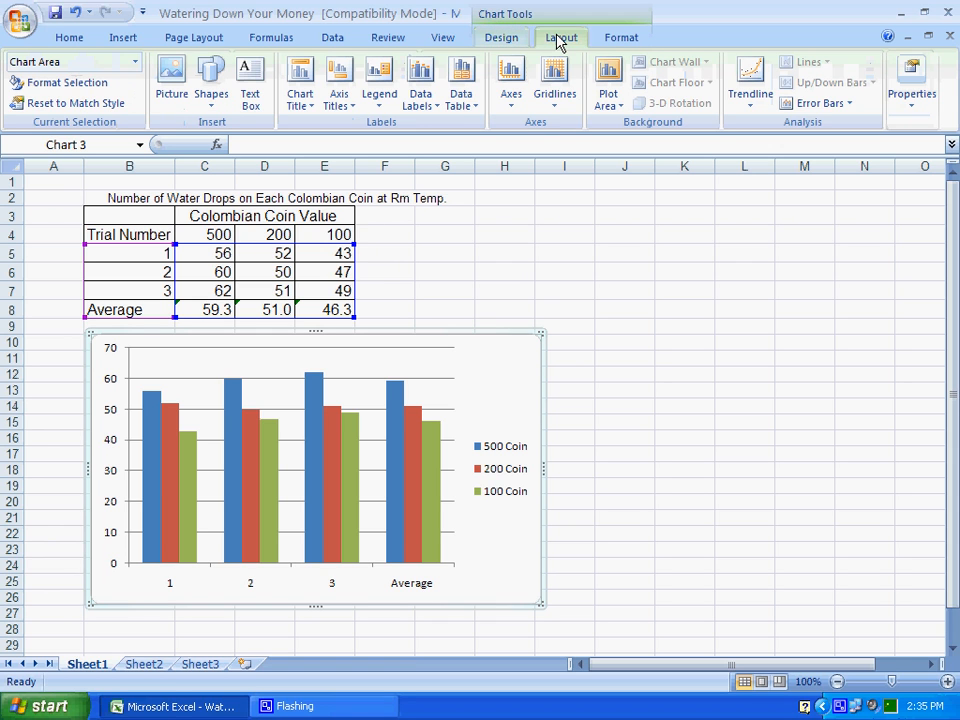
{"action": "left_click", "coordinate": [297, 113]}
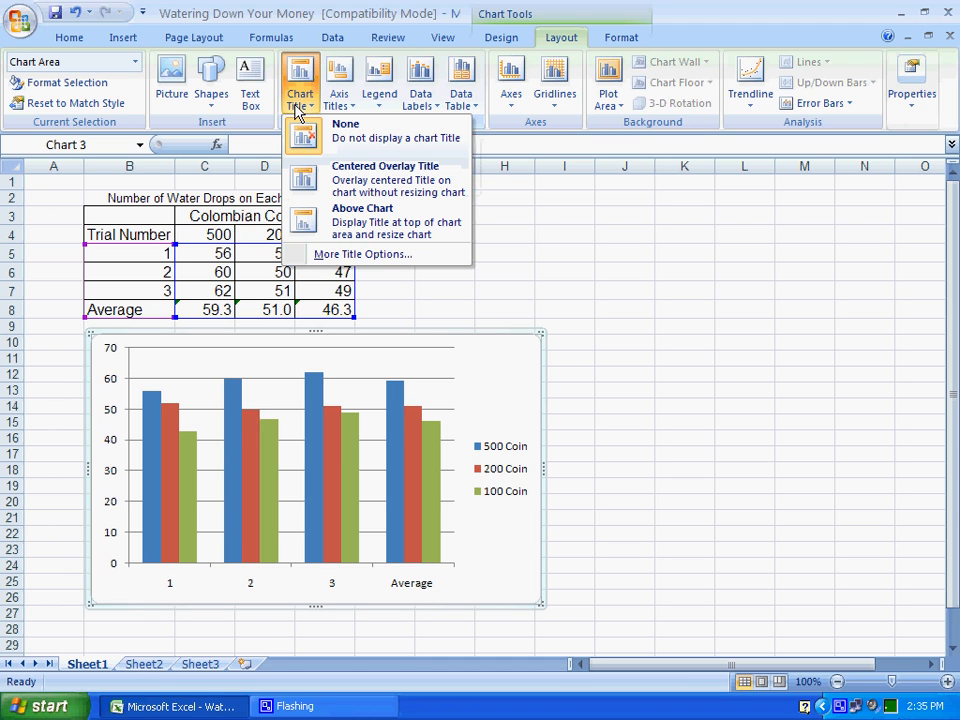
{"action": "left_click", "coordinate": [380, 230]}
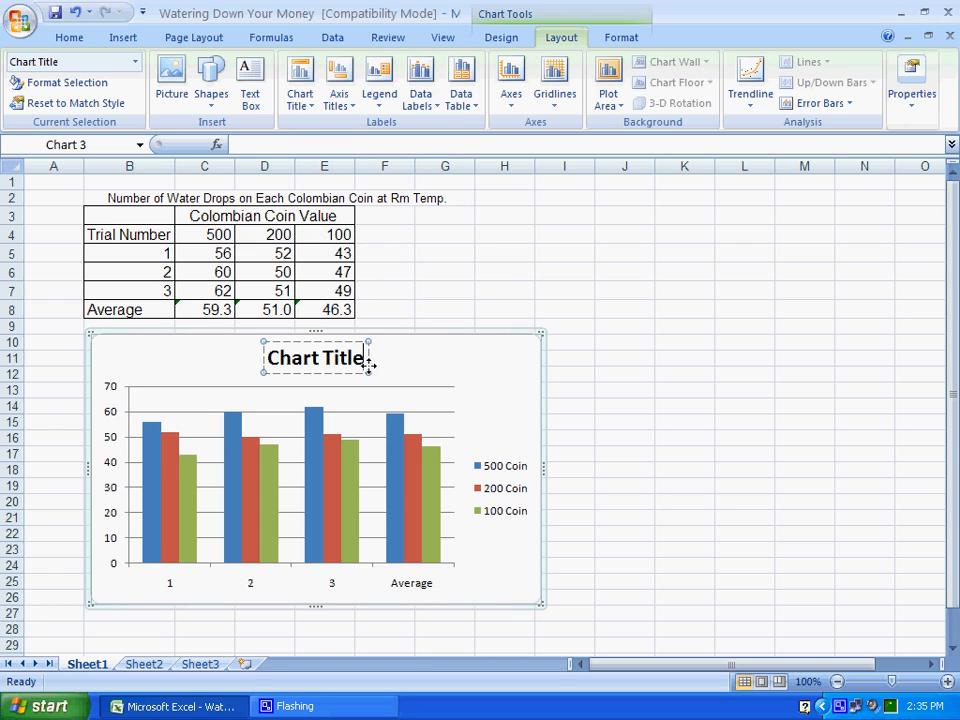
Step: Replace the chart title's placeholder text with "Number of Water Drops on Each Colombian Coin at Rm Temp"
{"action": "key", "text": "BackSpace"}
{"action": "key", "text": "BackSpace"}
{"action": "key", "text": "BackSpace"}
{"action": "key", "text": "BackSpace"}
{"action": "key", "text": "BackSpace"}
{"action": "key", "text": "BackSpace"}
{"action": "key", "text": "BackSpace"}
{"action": "key", "text": "BackSpace"}
{"action": "key", "text": "BackSpace"}
{"action": "key", "text": "BackSpace"}
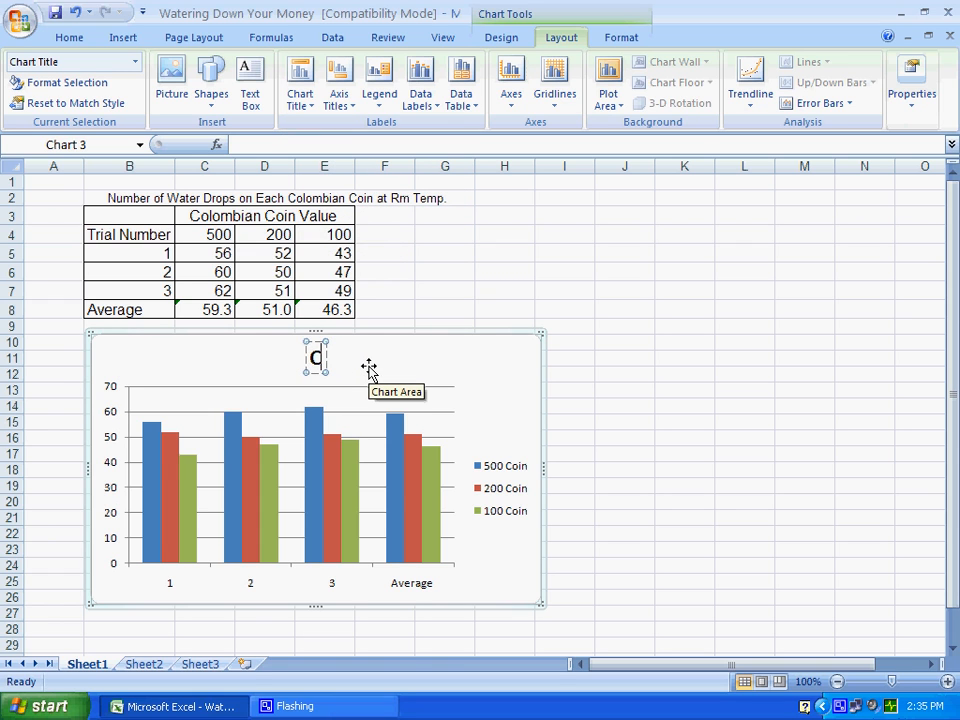
{"action": "key", "text": "BackSpace"}
{"action": "type", "text": "N"}
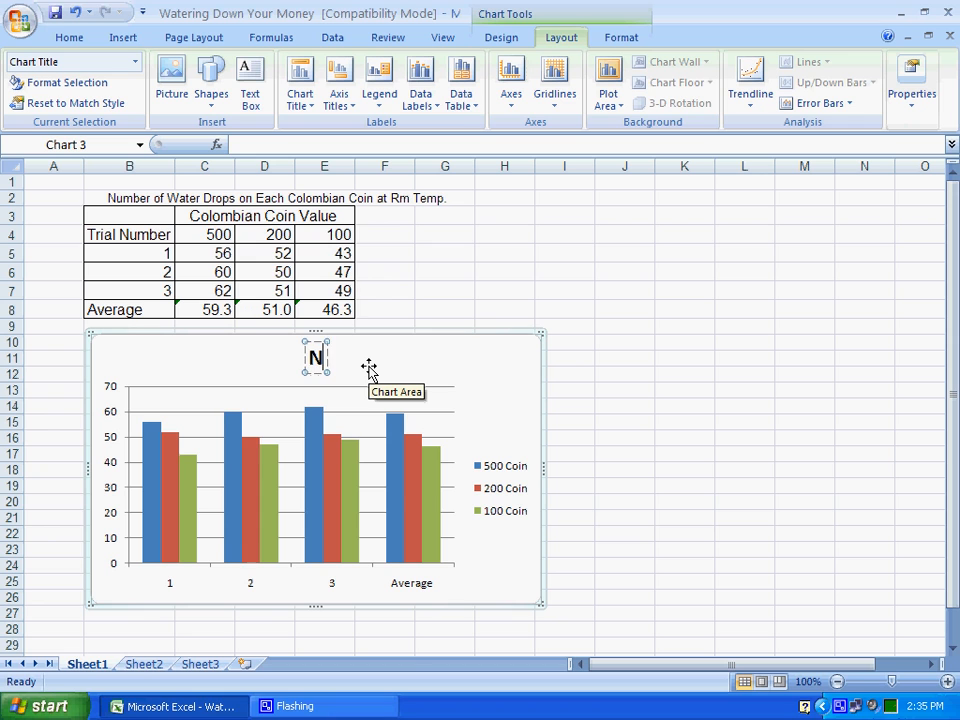
{"action": "type", "text": "umber o"}
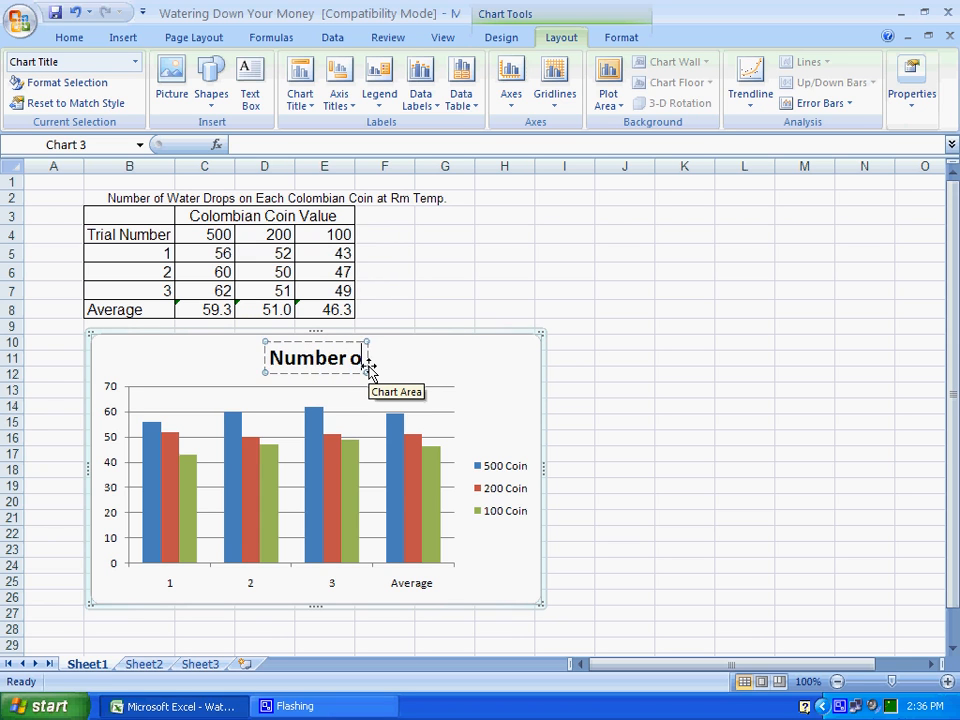
{"action": "type", "text": "f Water Drop"}
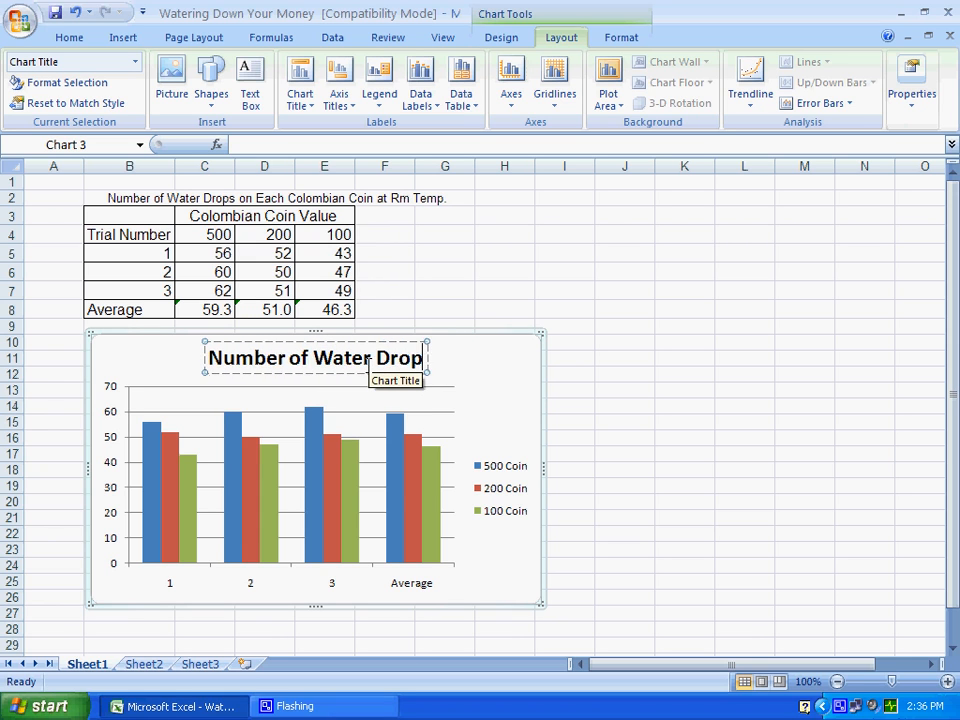
{"action": "type", "text": "s on E"}
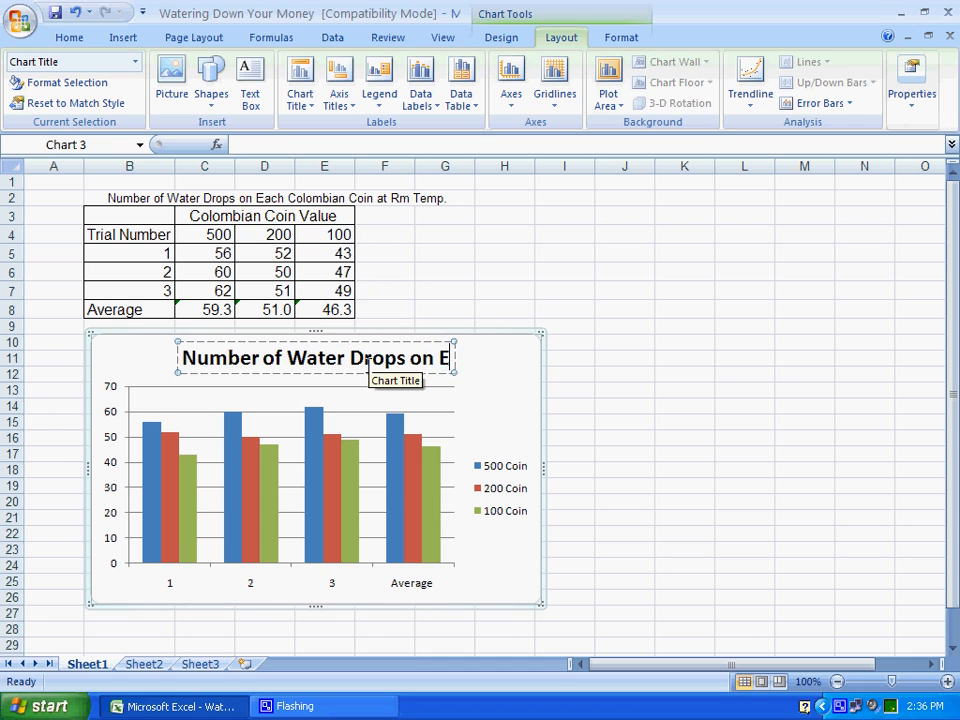
{"action": "type", "text": "ach Colombi"}
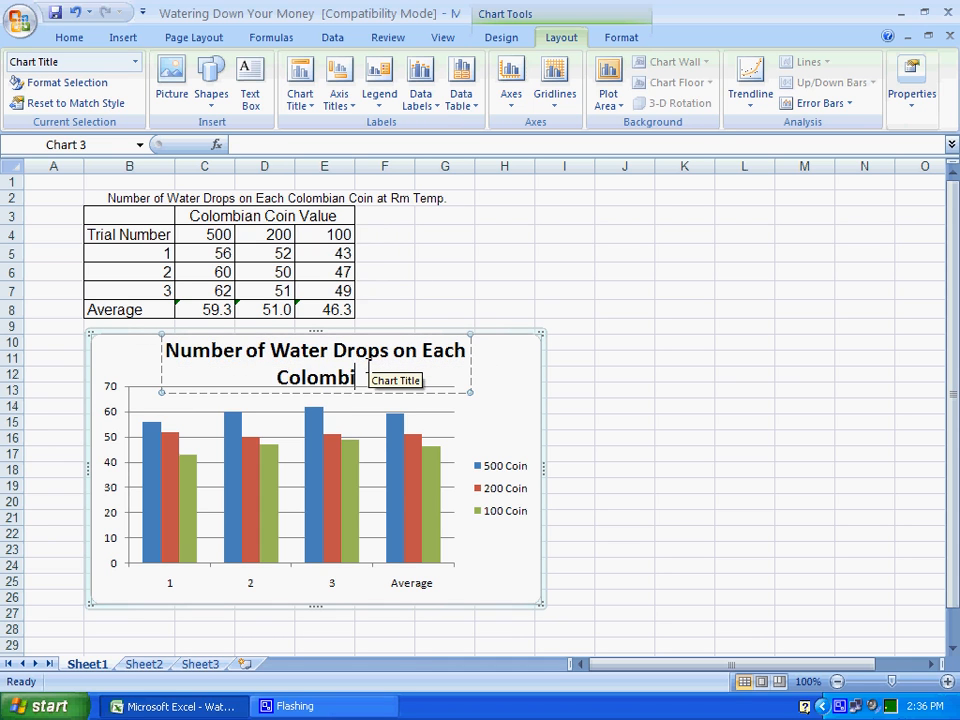
{"action": "type", "text": "an Coi"}
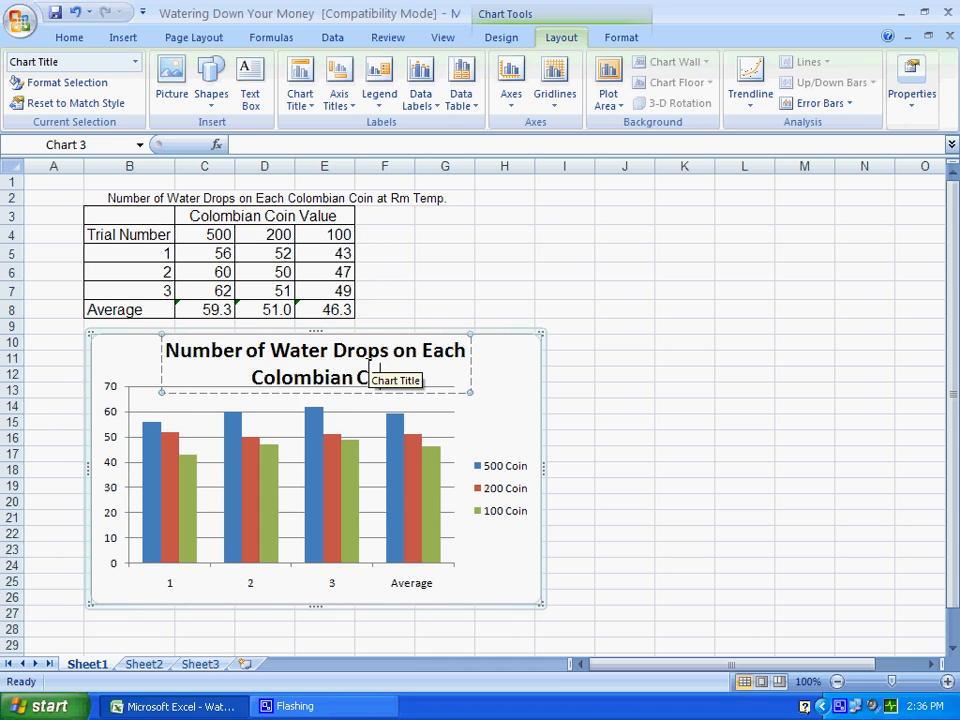
{"action": "type", "text": "n at Rm Tem"}
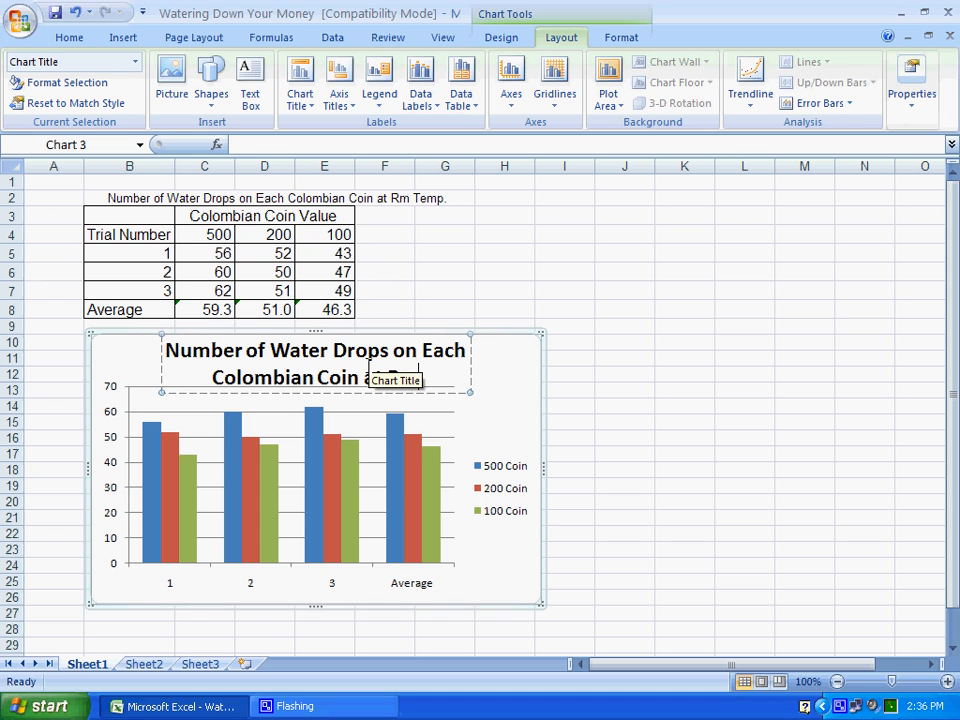
{"action": "type", "text": "p"}
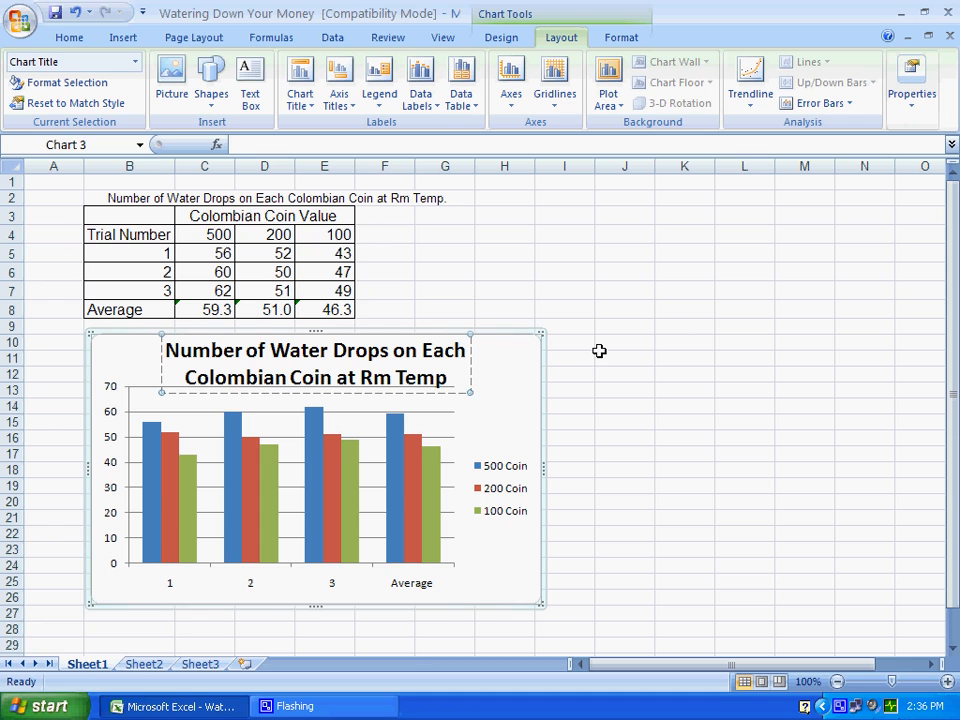
{"action": "key", "text": "Return"}
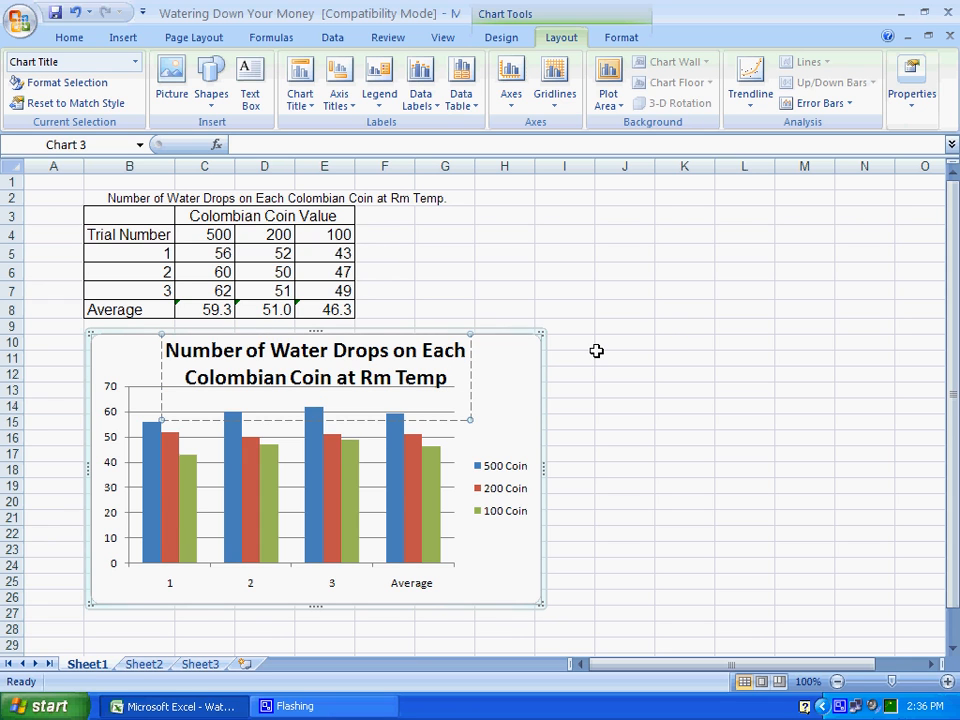
{"action": "left_click", "coordinate": [511, 352]}
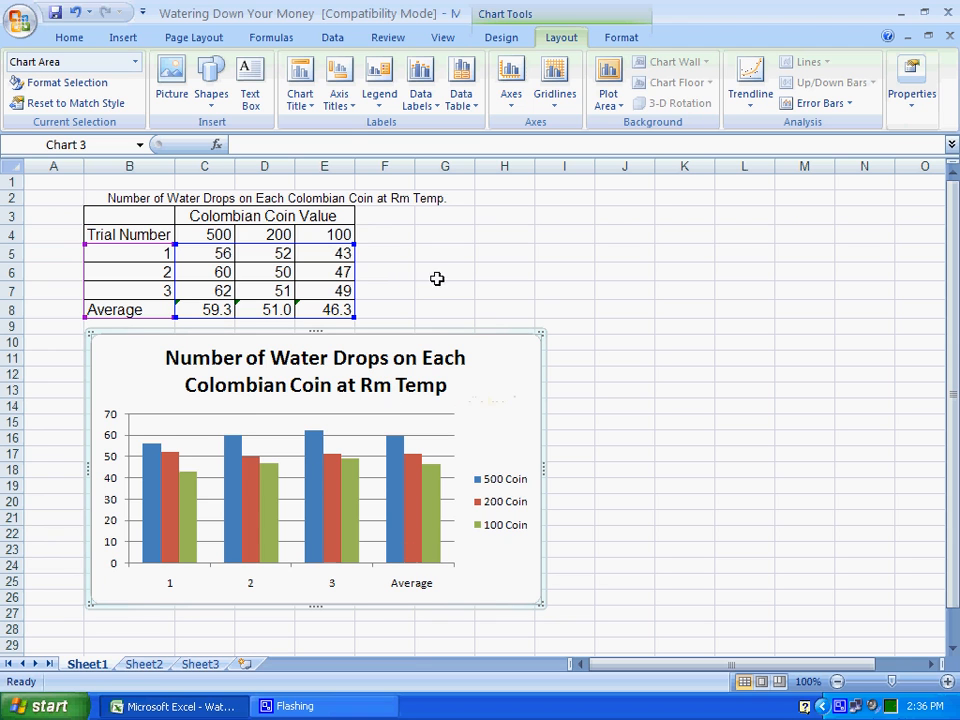
Step: Add a primary horizontal axis title below the axis reading "Trials"
{"action": "left_click", "coordinate": [343, 100]}
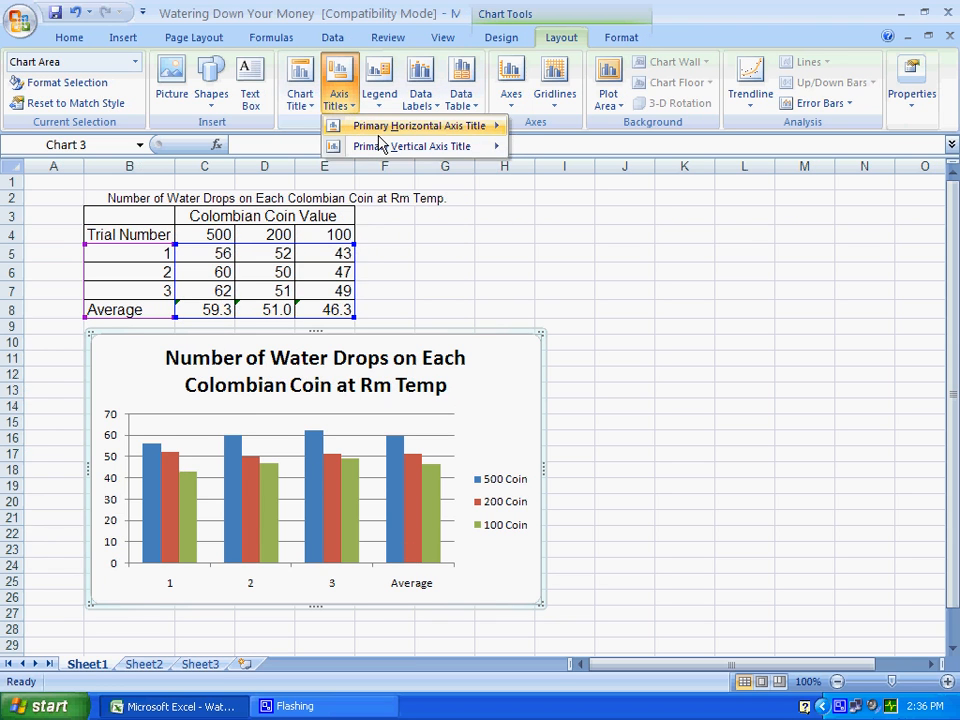
{"action": "mouse_move", "coordinate": [380, 137]}
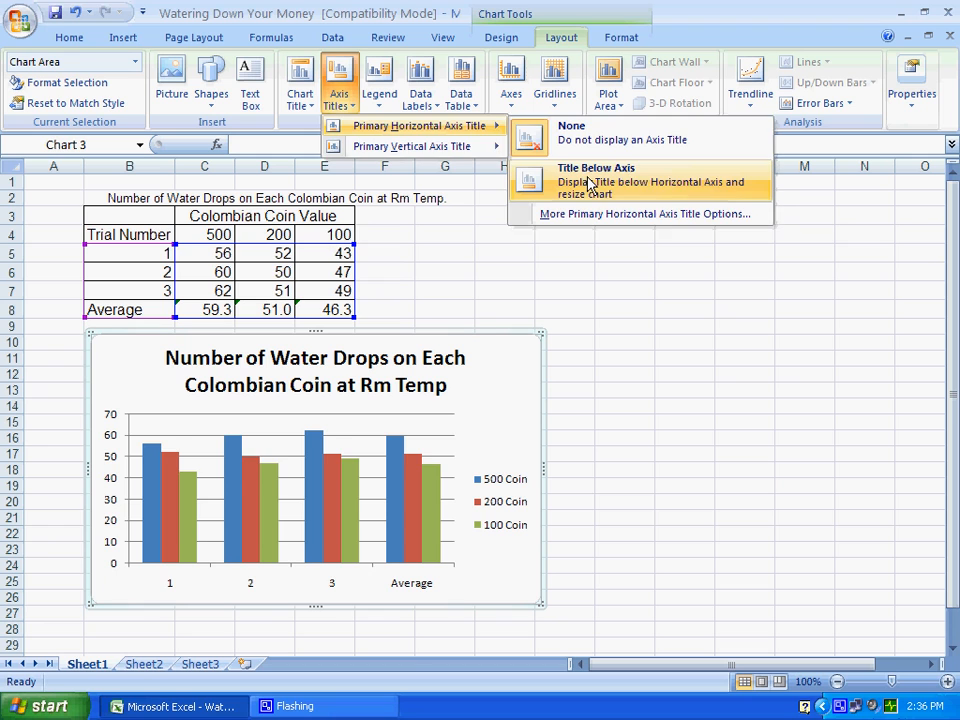
{"action": "left_click", "coordinate": [591, 181]}
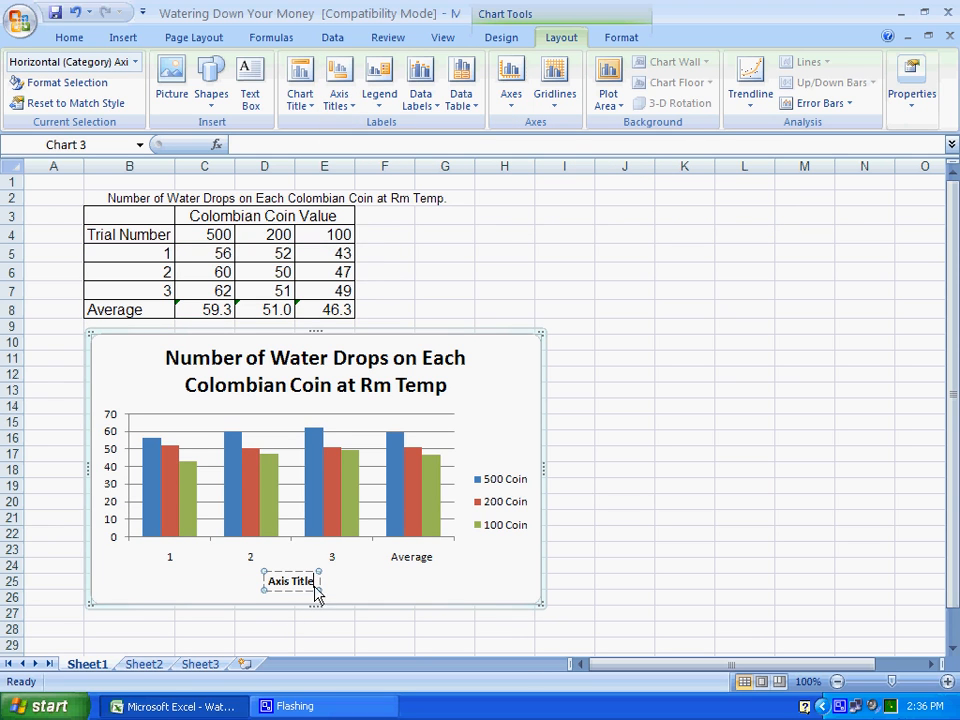
{"action": "key", "text": "BackSpace"}
{"action": "key", "text": "BackSpace"}
{"action": "key", "text": "BackSpace"}
{"action": "key", "text": "BackSpace"}
{"action": "key", "text": "BackSpace"}
{"action": "key", "text": "BackSpace"}
{"action": "key", "text": "BackSpace"}
{"action": "key", "text": "BackSpace"}
{"action": "key", "text": "BackSpace"}
{"action": "key", "text": "BackSpace"}
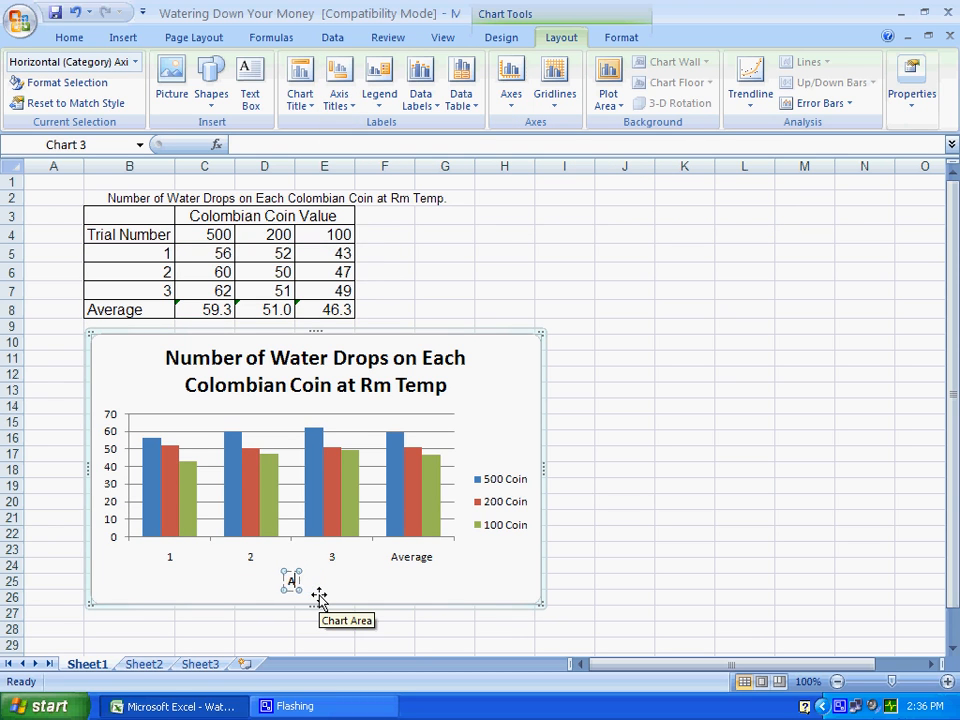
{"action": "type", "text": "Trials"}
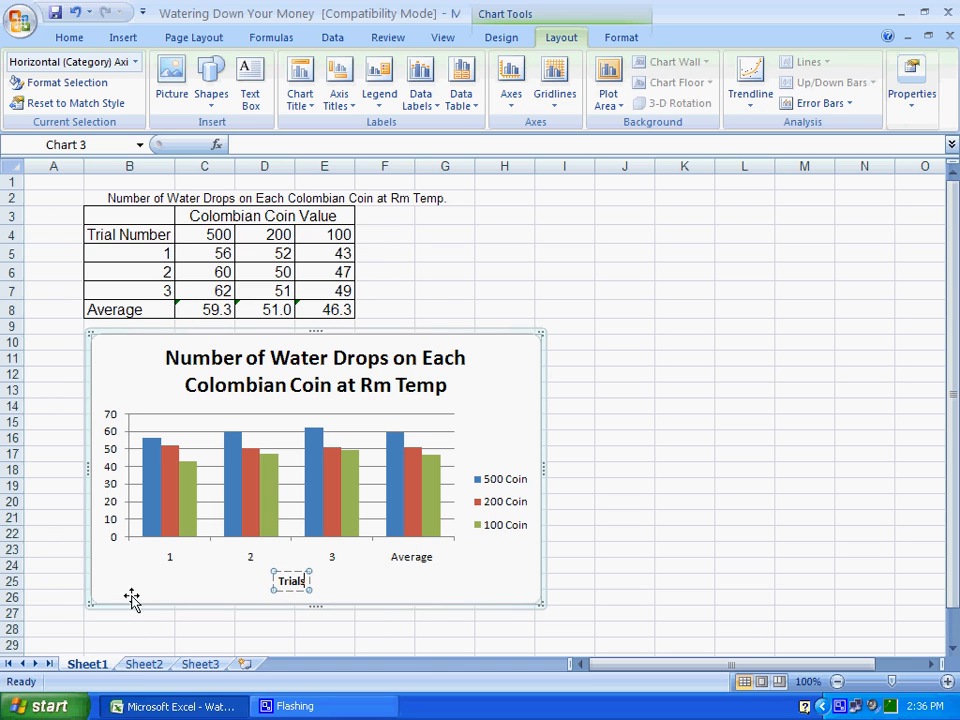
{"action": "left_click", "coordinate": [347, 596]}
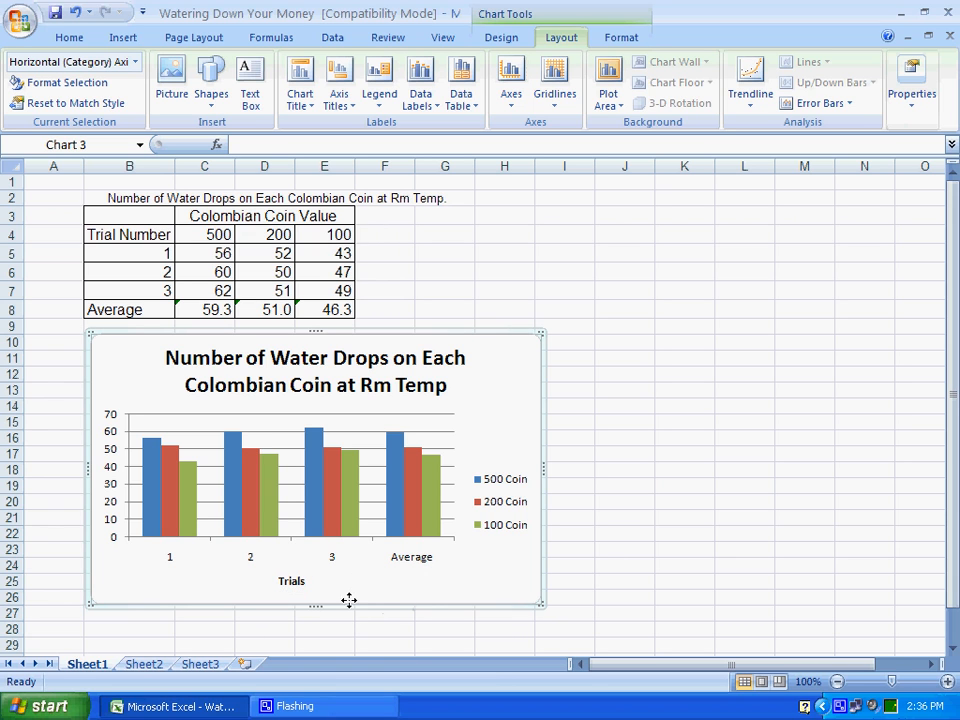
Step: Add a rotated primary vertical axis title reading "Number of Water Drops"
{"action": "left_click", "coordinate": [339, 95]}
{"action": "mouse_move", "coordinate": [396, 150]}
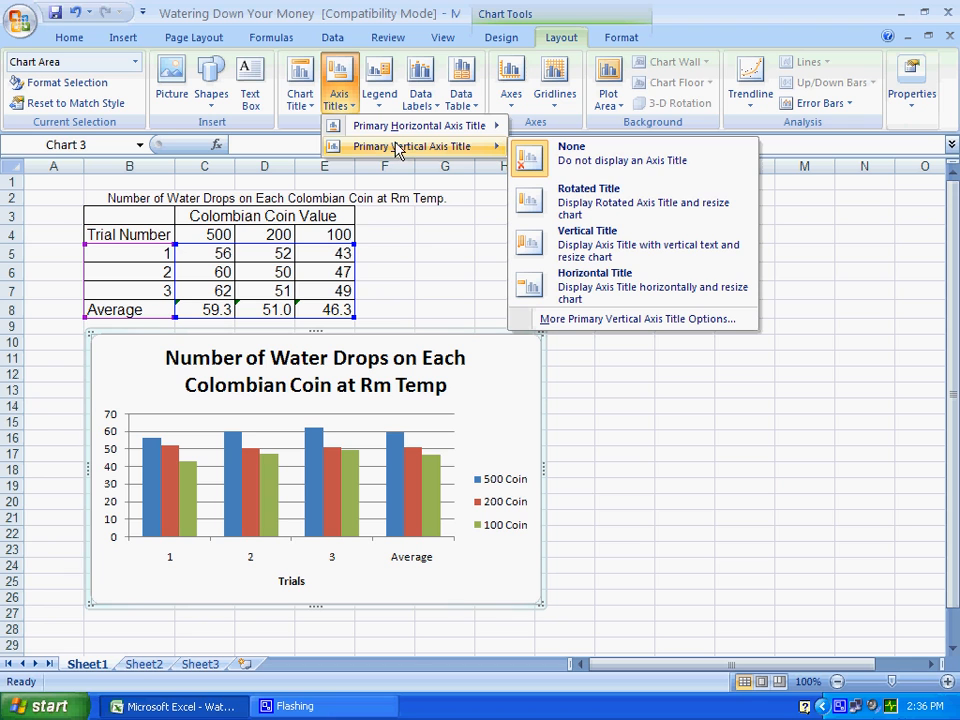
{"action": "left_click", "coordinate": [579, 207]}
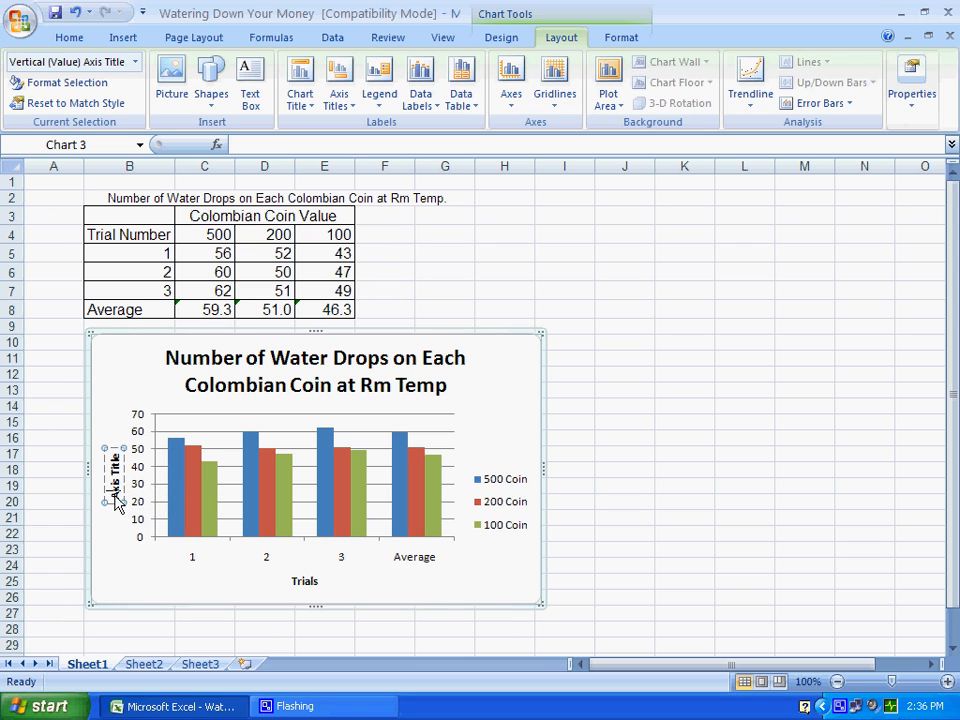
{"action": "key", "text": "BackSpace"}
{"action": "key", "text": "BackSpace"}
{"action": "key", "text": "BackSpace"}
{"action": "key", "text": "BackSpace"}
{"action": "key", "text": "BackSpace"}
{"action": "key", "text": "BackSpace"}
{"action": "key", "text": "BackSpace"}
{"action": "key", "text": "BackSpace"}
{"action": "key", "text": "BackSpace"}
{"action": "key", "text": "BackSpace"}
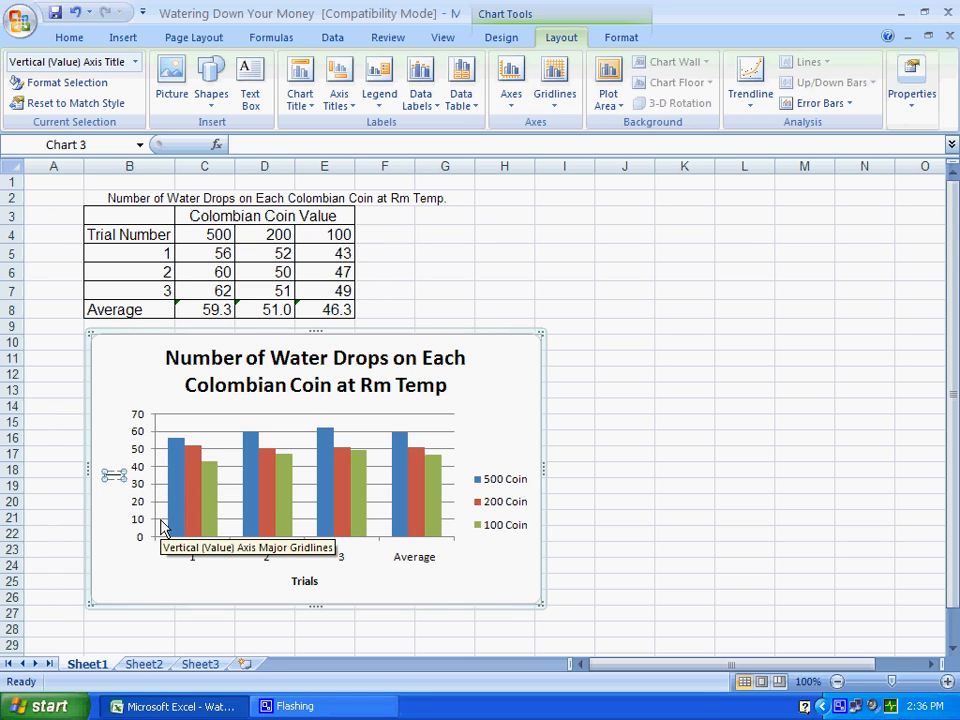
{"action": "type", "text": "Number of Water Drops"}
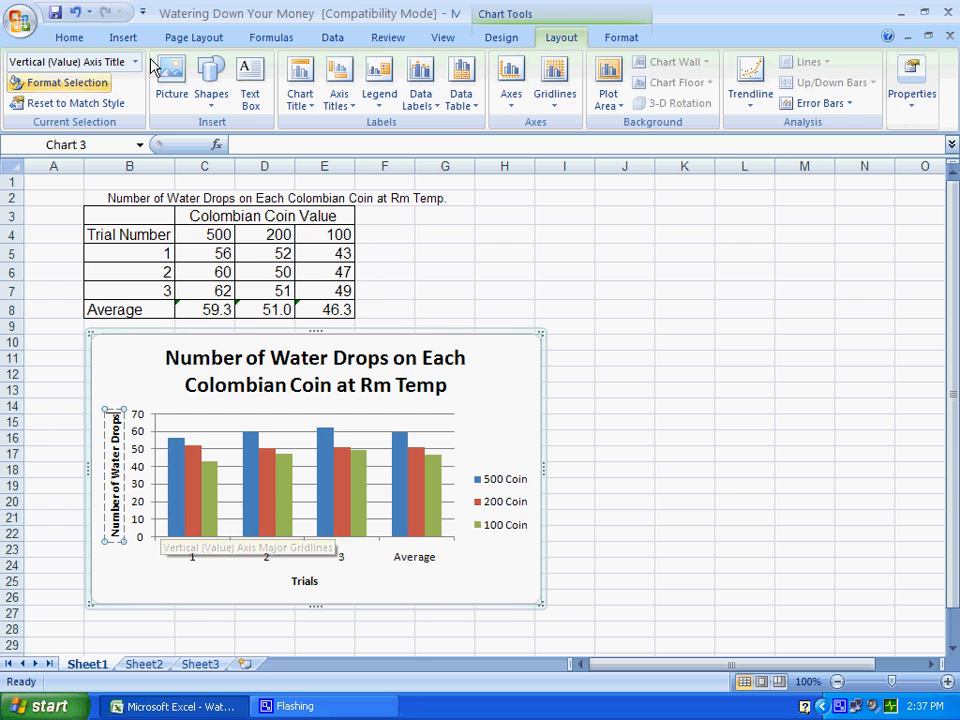
{"action": "left_click", "coordinate": [519, 362]}
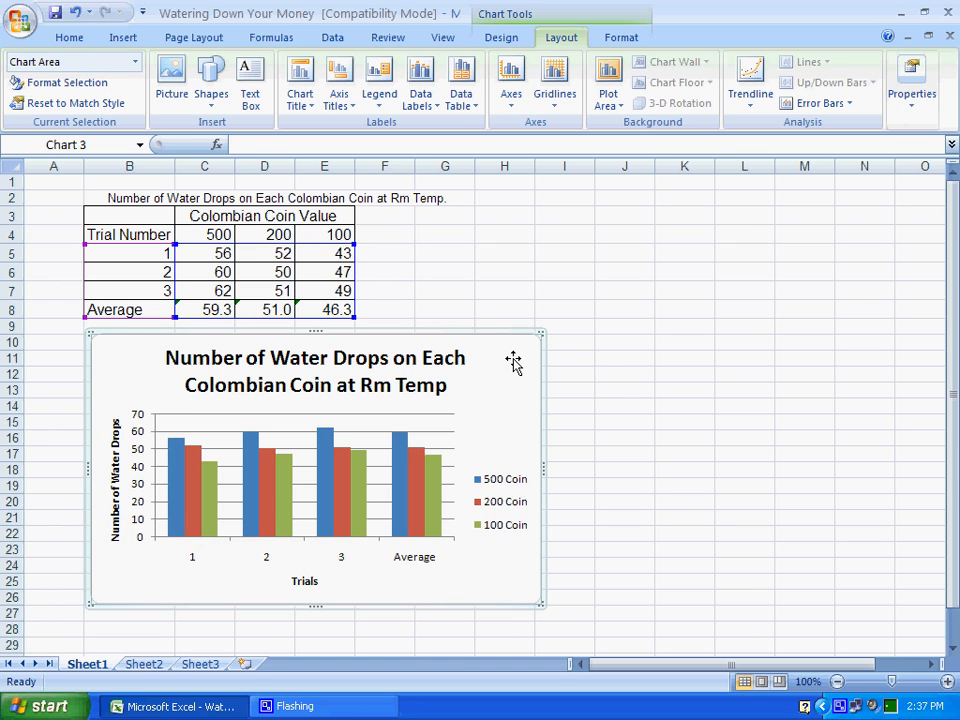
Step: Enlarge the chart from its lower-right corner so it extends to about column L and row 35
{"action": "scroll", "coordinate": [483, 355], "scroll_direction": "down", "scroll_amount": 3}
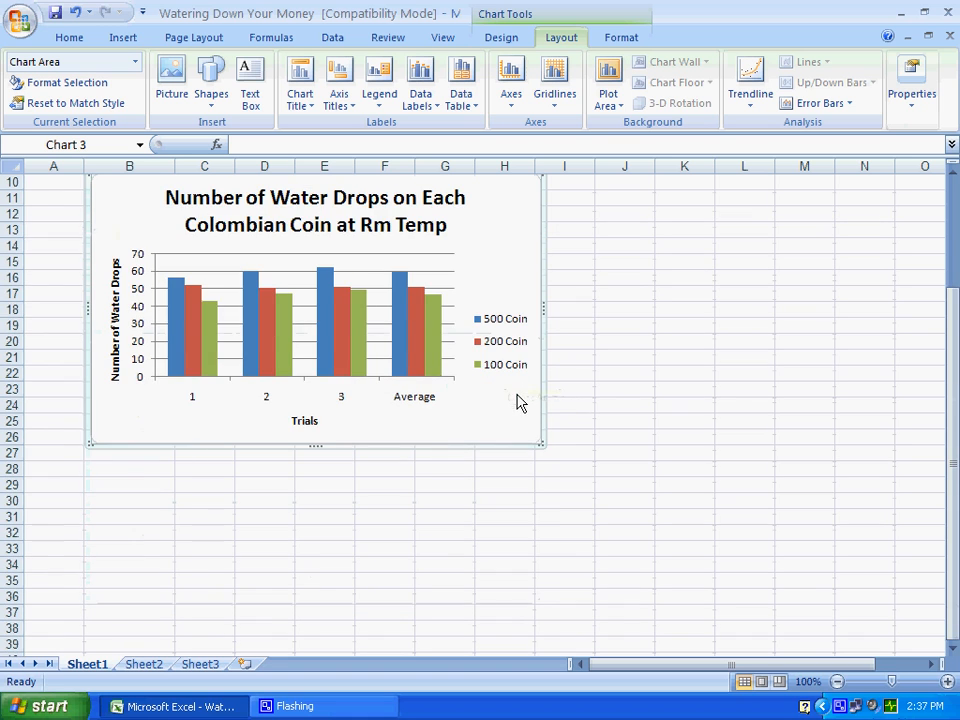
{"action": "scroll", "coordinate": [514, 392], "scroll_direction": "up", "scroll_amount": 3}
{"action": "scroll", "coordinate": [508, 405], "scroll_direction": "down", "scroll_amount": 2}
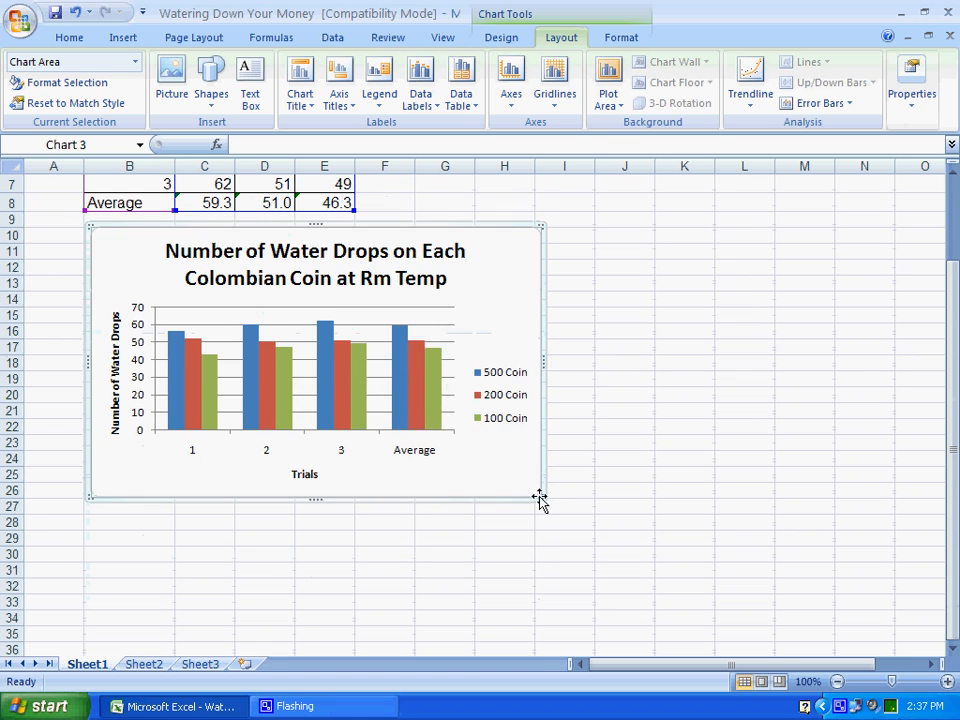
{"action": "left_click_drag", "start_coordinate": [541, 498], "coordinate": [677, 585]}
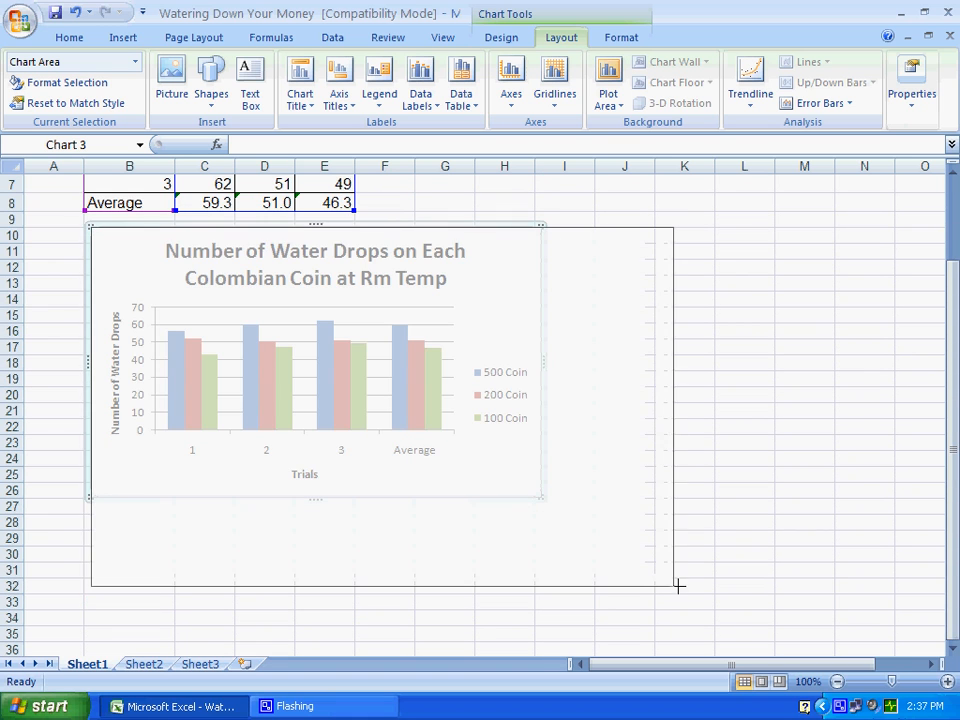
{"action": "scroll", "coordinate": [655, 565], "scroll_direction": "down", "scroll_amount": 1}
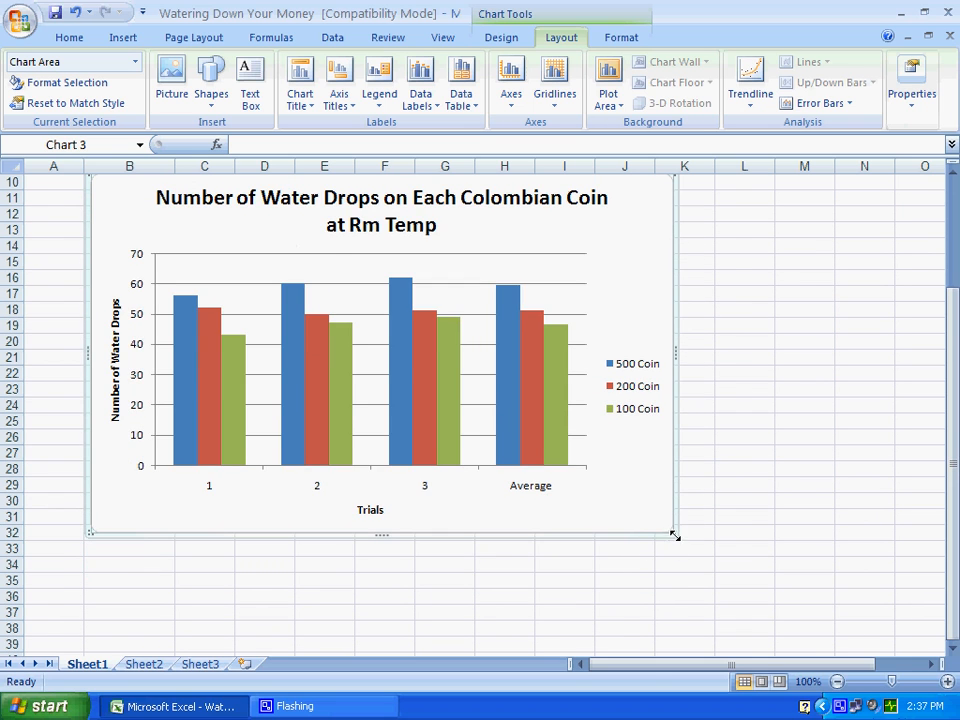
{"action": "left_click_drag", "start_coordinate": [675, 536], "coordinate": [735, 581]}
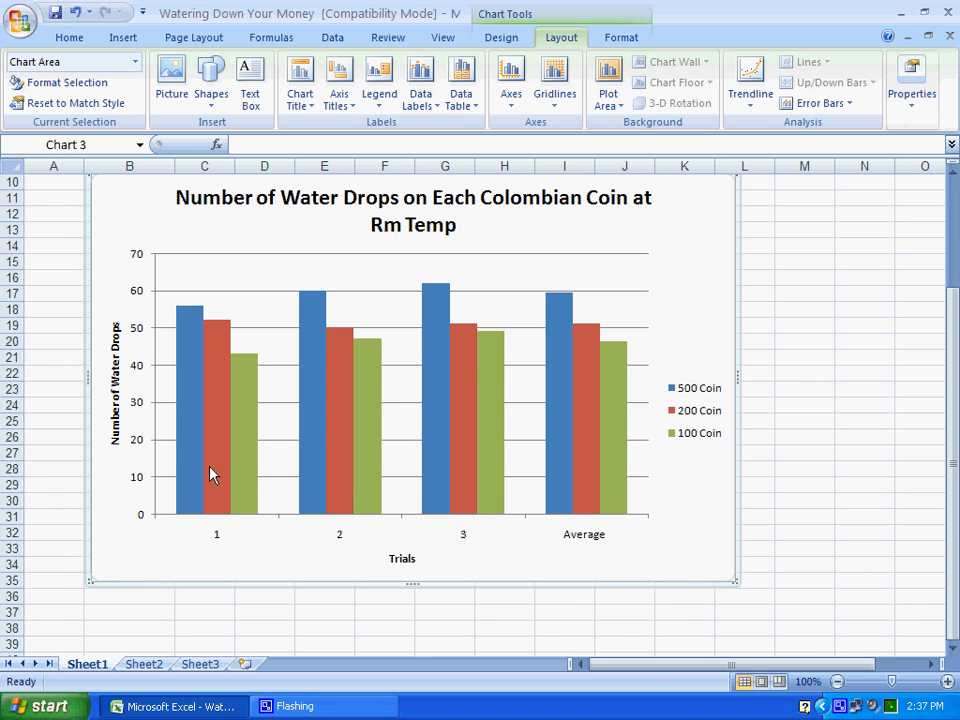
Step: Set the font size of the "Trials" horizontal axis title to 18
{"action": "left_click", "coordinate": [408, 557]}
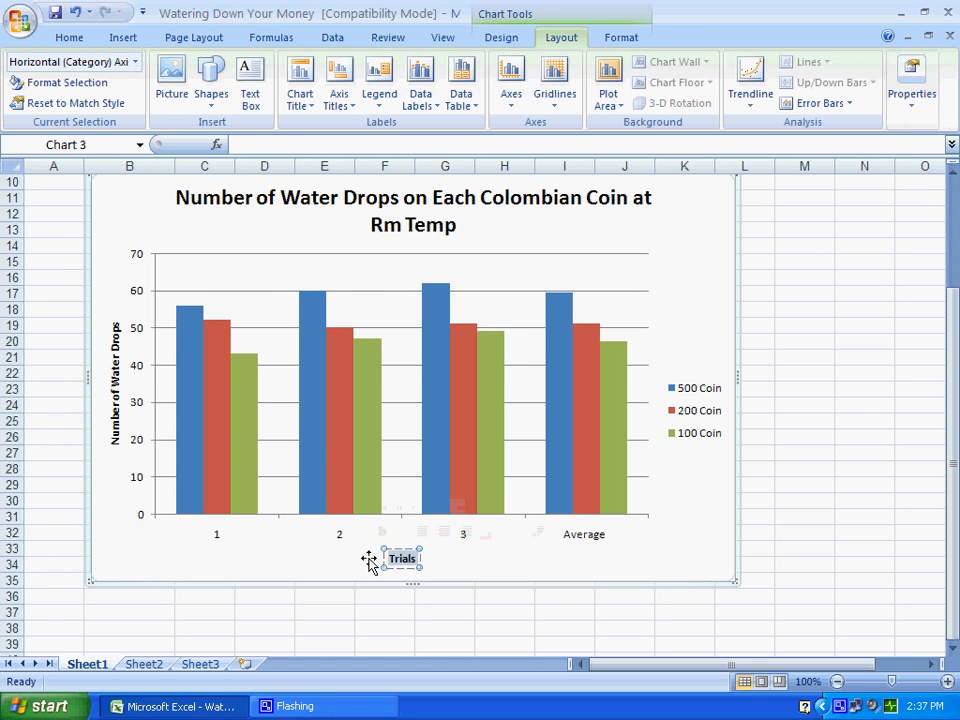
{"action": "double_click", "coordinate": [377, 560]}
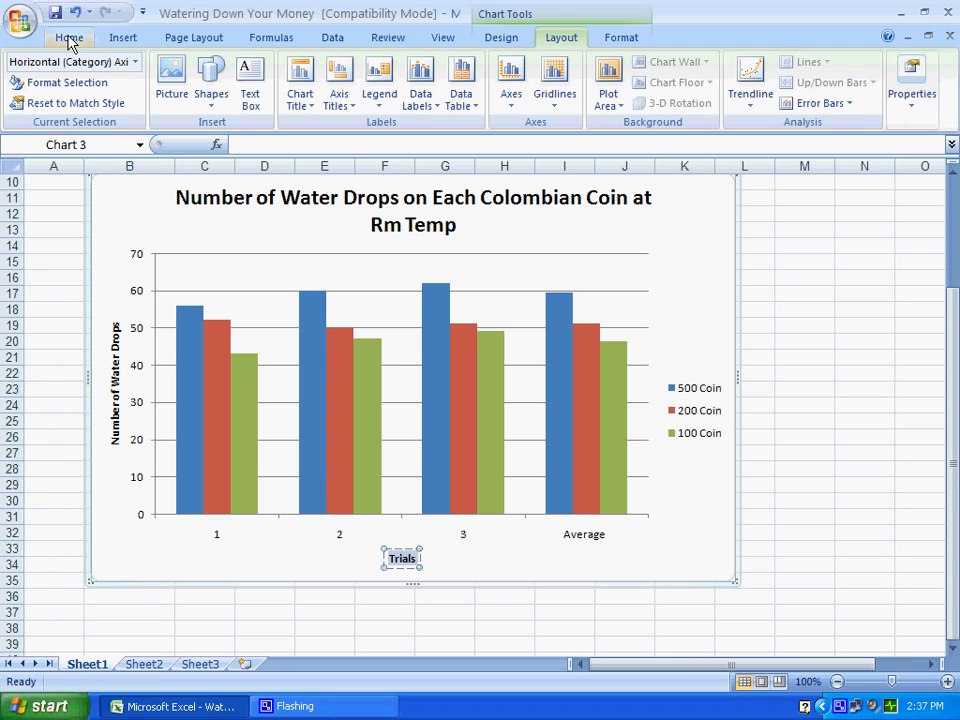
{"action": "left_click", "coordinate": [70, 40]}
{"action": "left_click", "coordinate": [204, 70]}
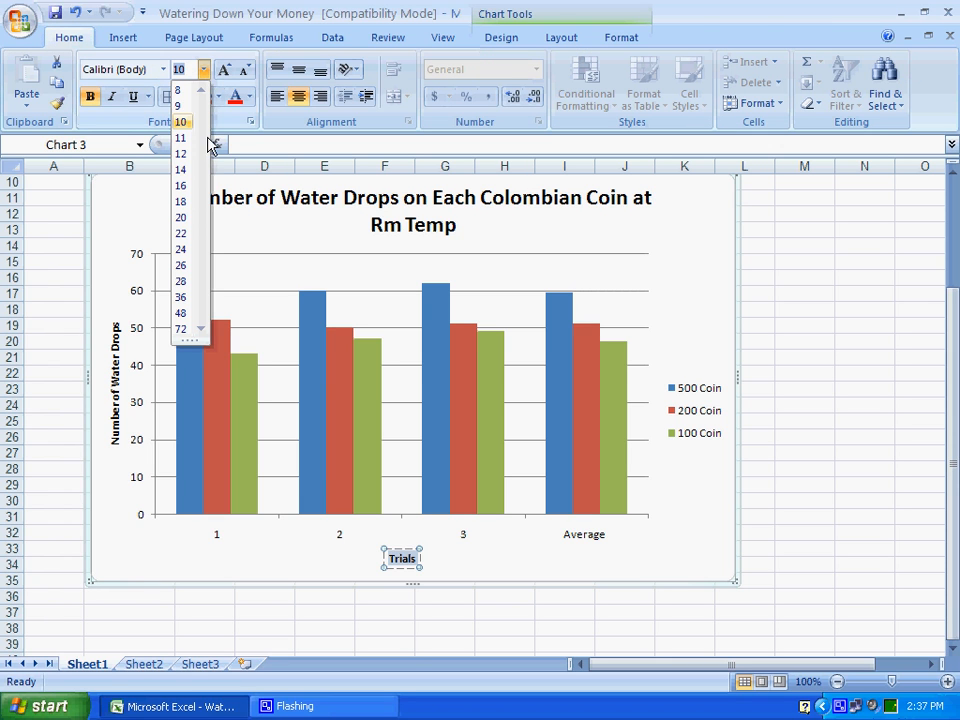
{"action": "key", "text": "Escape"}
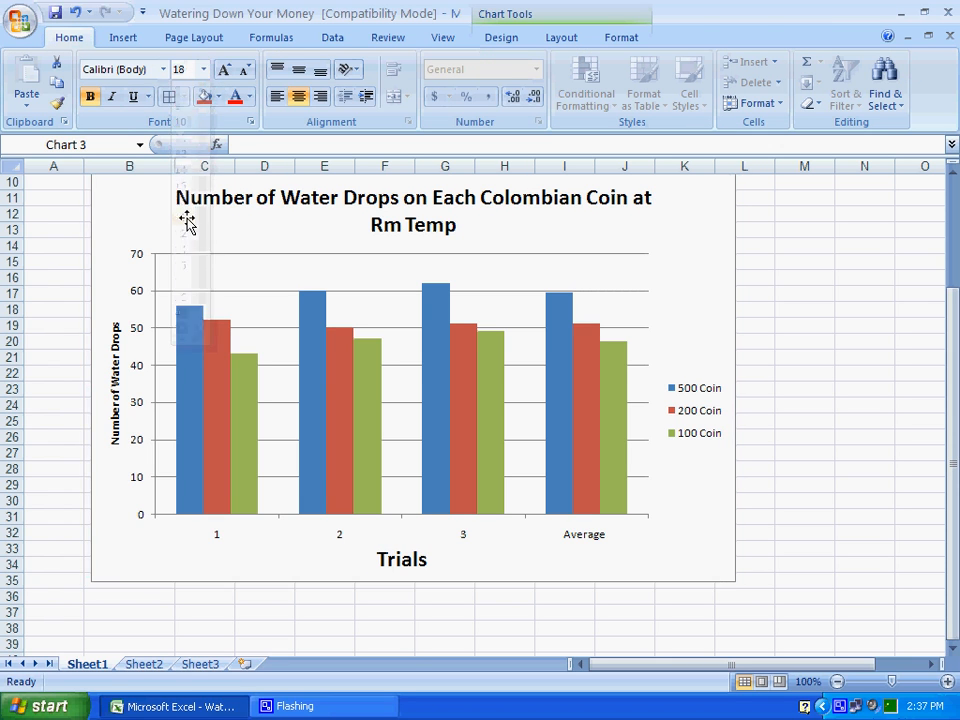
Step: Set the font size of the "Number of Water Drops" vertical axis title to 18
{"action": "left_click", "coordinate": [120, 403]}
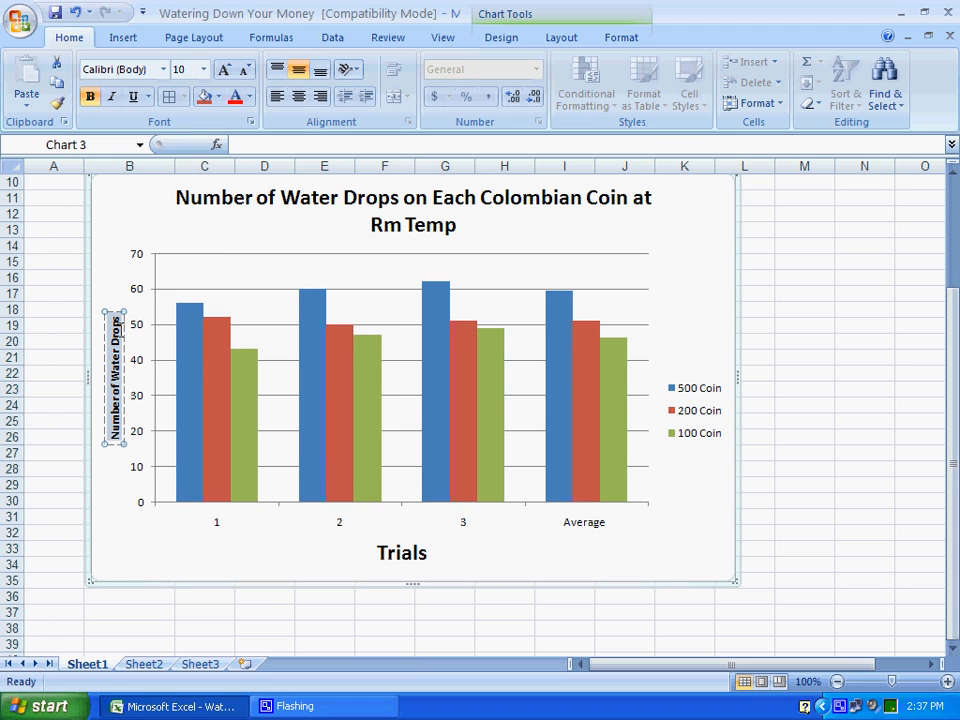
{"action": "left_click", "coordinate": [205, 69]}
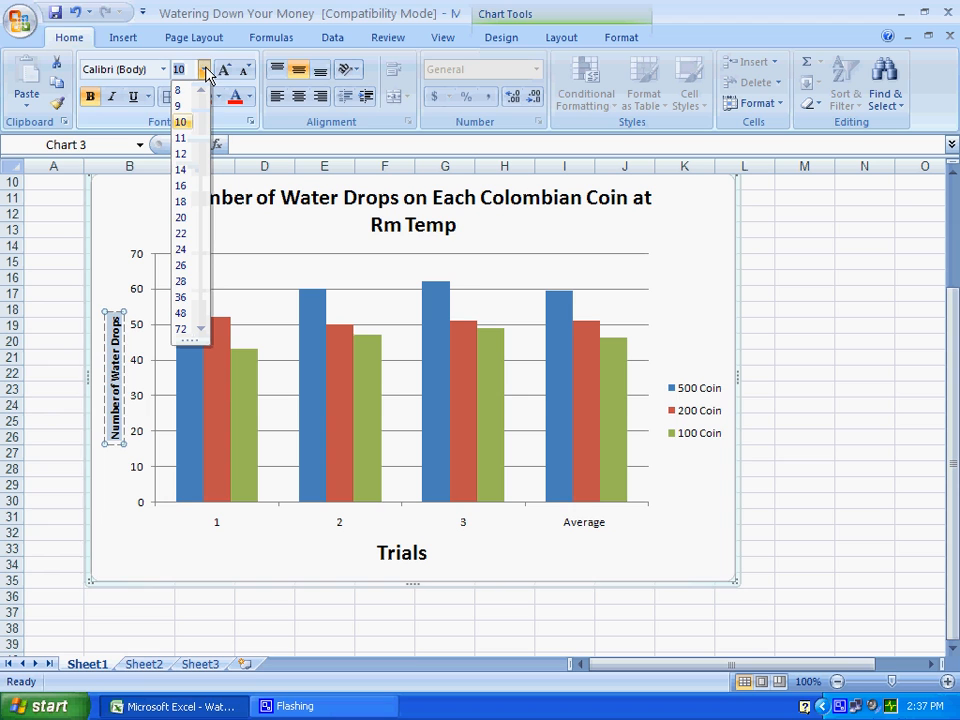
{"action": "left_click", "coordinate": [181, 201]}
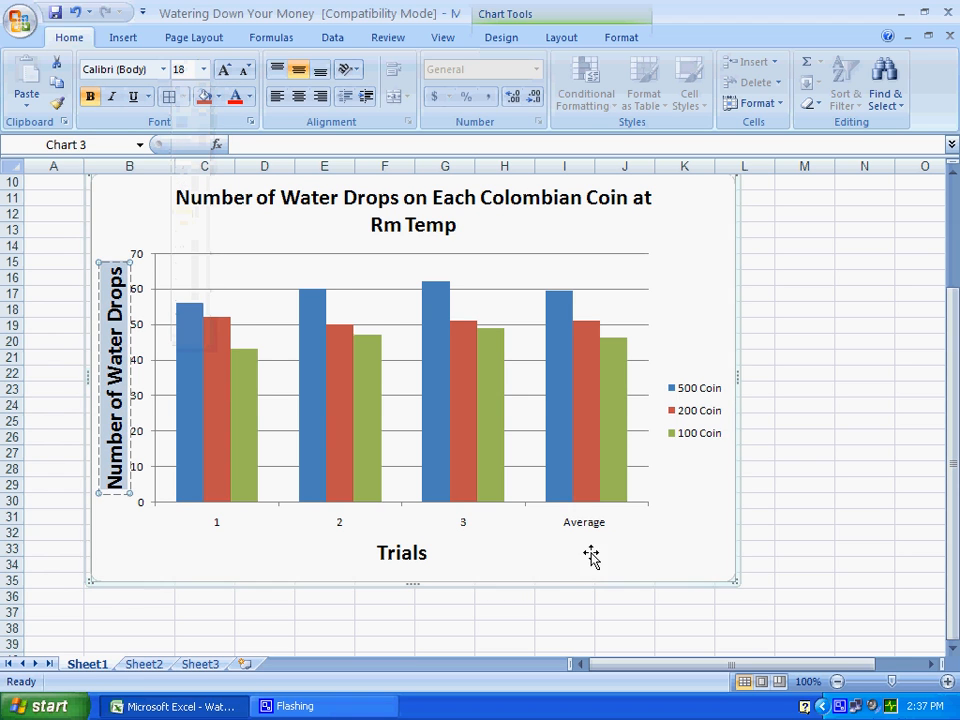
{"action": "left_click", "coordinate": [714, 531]}
{"action": "left_click", "coordinate": [708, 410]}
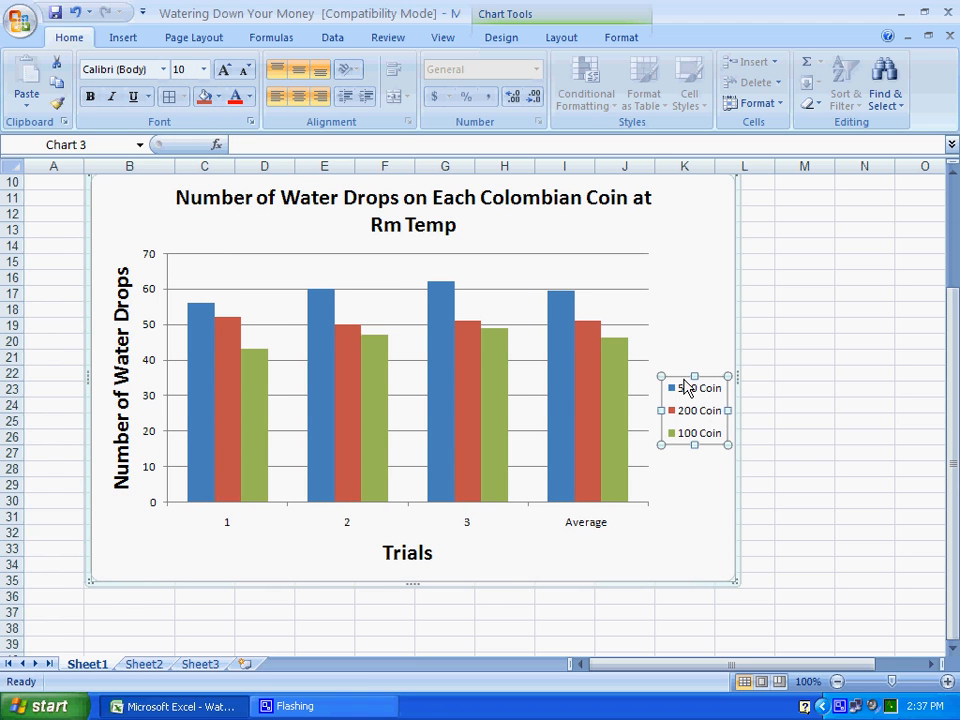
{"action": "left_click", "coordinate": [723, 438]}
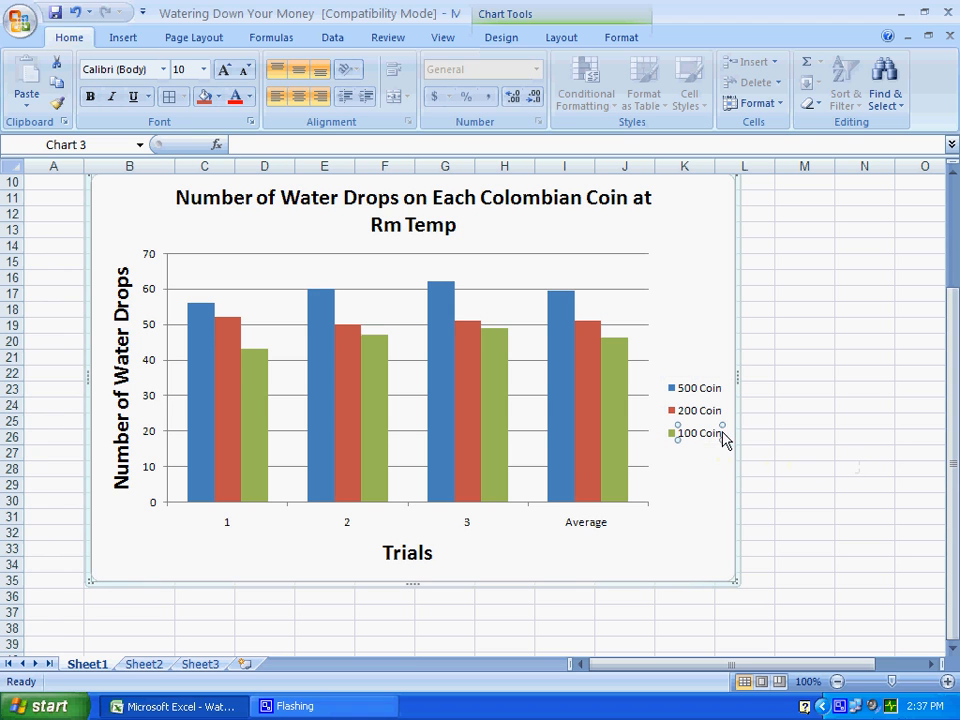
{"action": "left_click", "coordinate": [714, 477]}
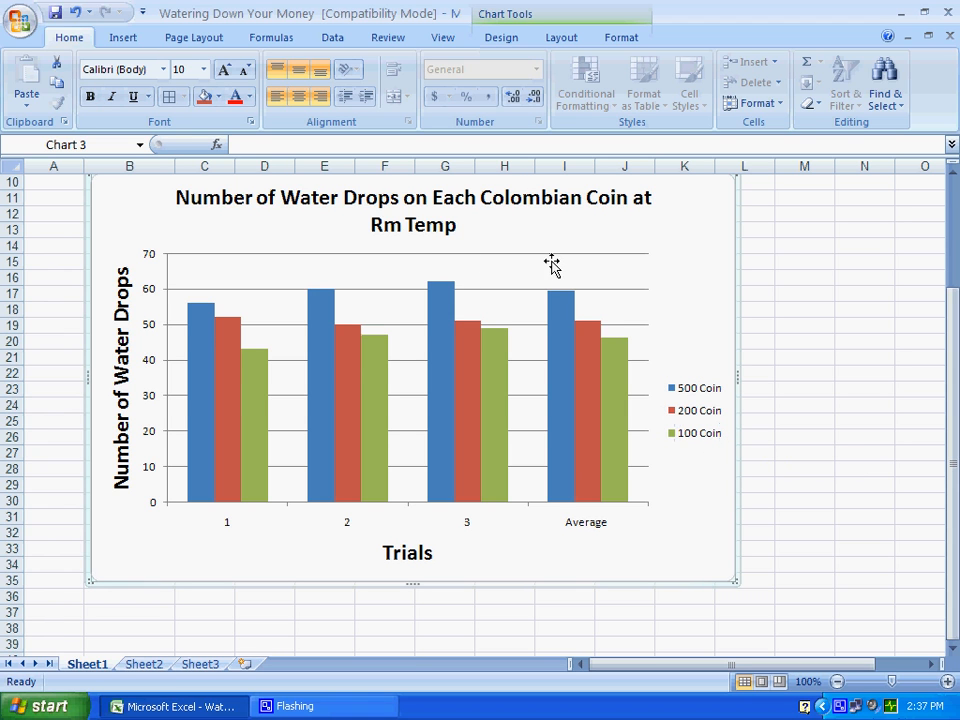
Step: Set the font size of the chart title "Number of Water Drops on Each Colombian Coin at Rm Temp" to 24
{"action": "scroll", "coordinate": [500, 258], "scroll_direction": "up", "scroll_amount": 1}
{"action": "left_click", "coordinate": [462, 271]}
{"action": "left_click_drag", "start_coordinate": [467, 274], "coordinate": [182, 242]}
{"action": "left_click", "coordinate": [202, 70]}
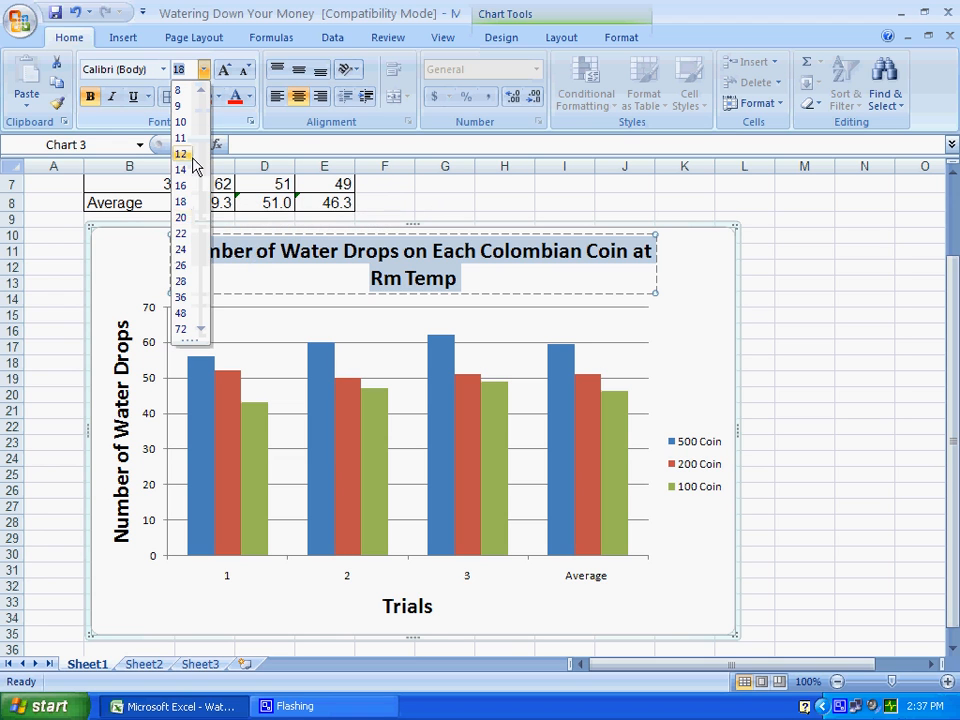
{"action": "left_click", "coordinate": [184, 250]}
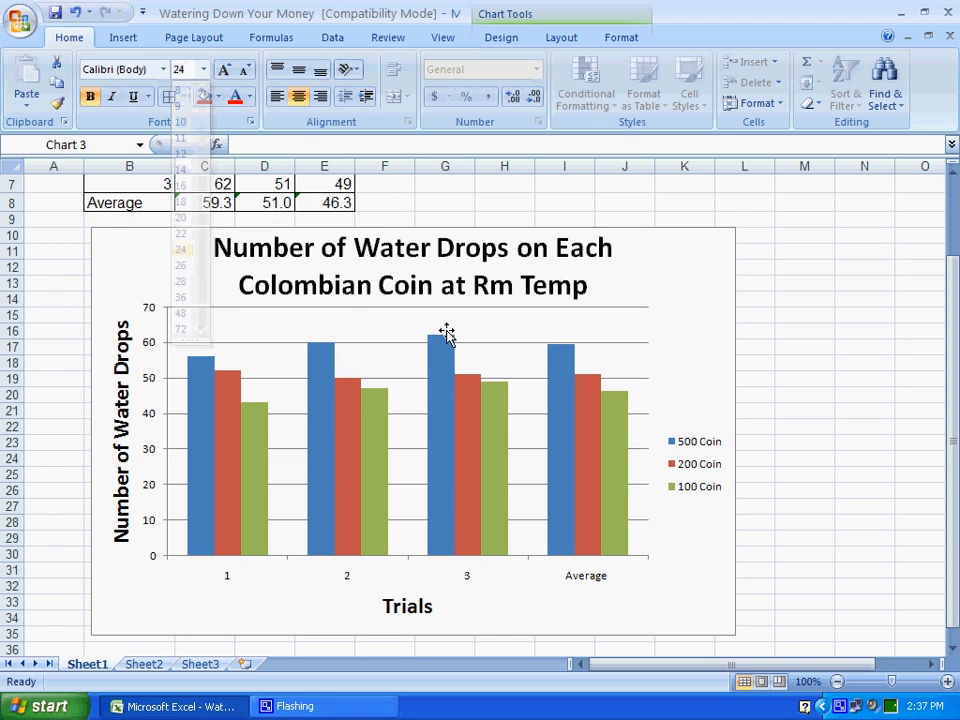
{"action": "left_click", "coordinate": [672, 300]}
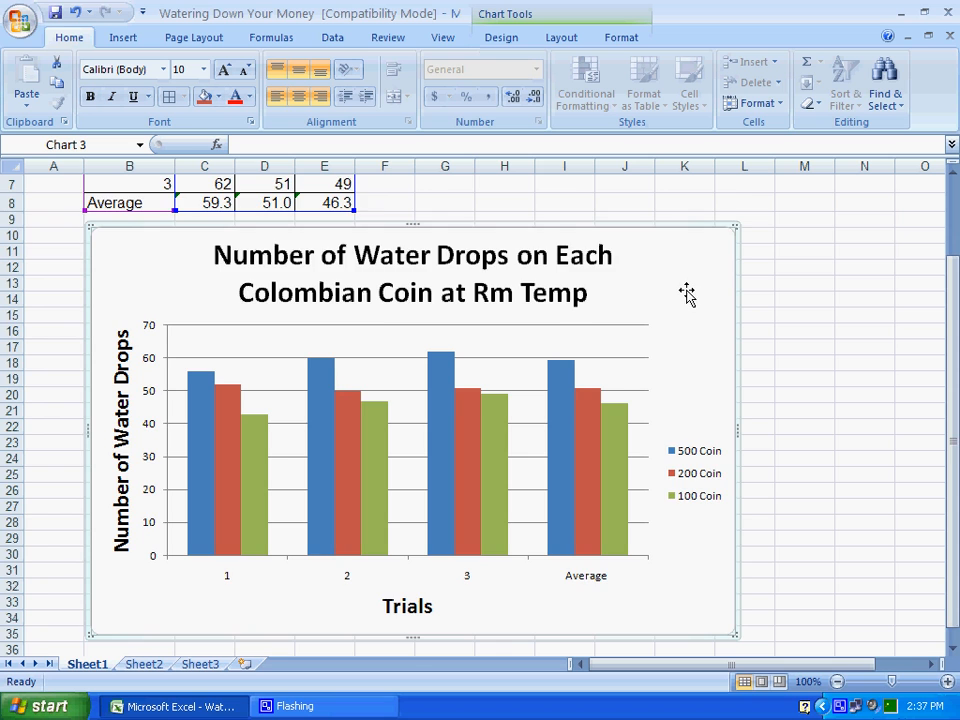
{"action": "scroll", "coordinate": [686, 293], "scroll_direction": "down", "scroll_amount": 3}
{"action": "scroll", "coordinate": [681, 302], "scroll_direction": "up", "scroll_amount": 5}
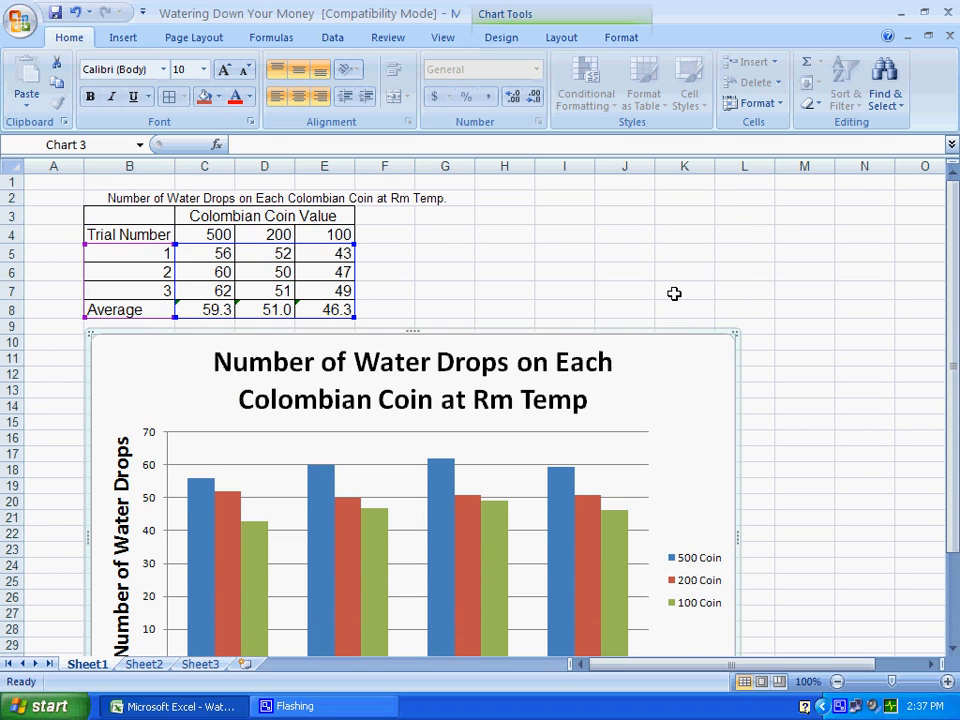
{"action": "left_click", "coordinate": [185, 200]}
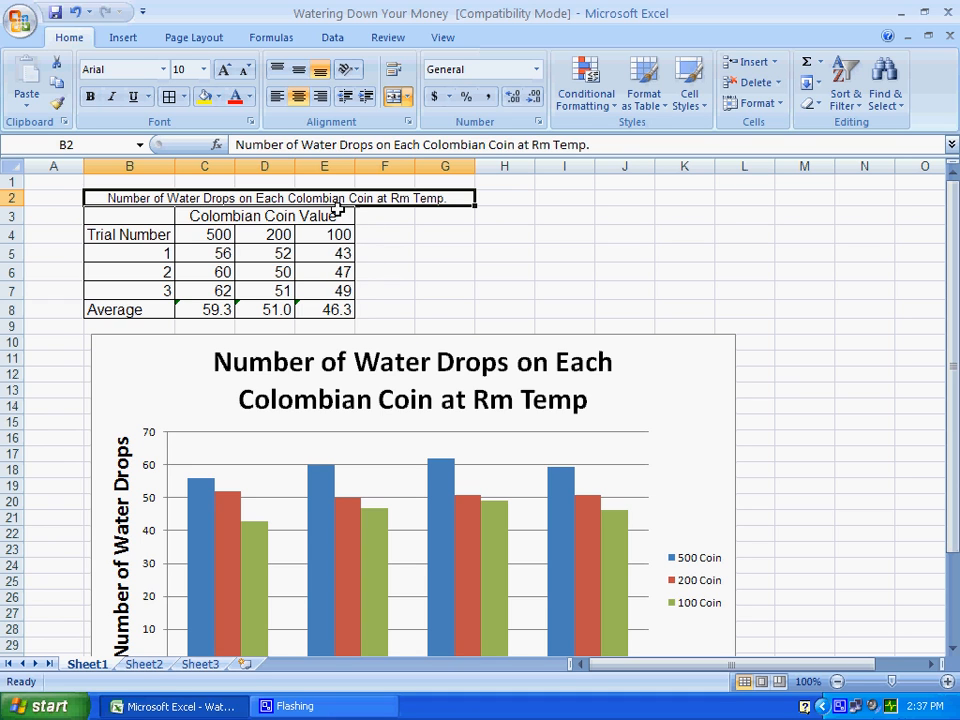
{"action": "left_click", "coordinate": [205, 70]}
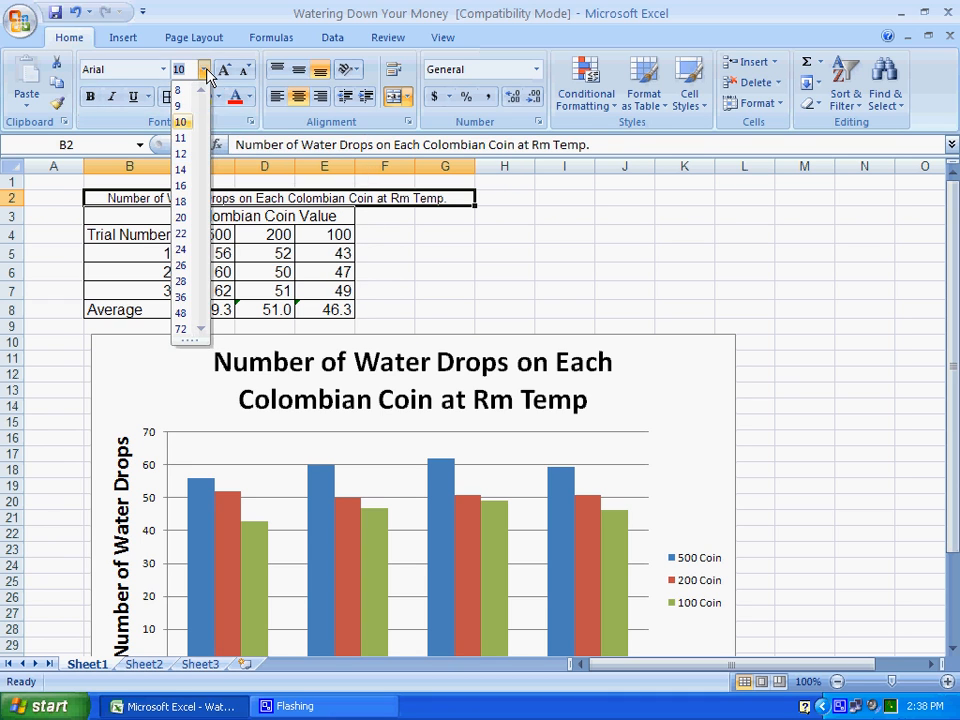
{"action": "left_click", "coordinate": [205, 70]}
{"action": "left_click", "coordinate": [605, 291]}
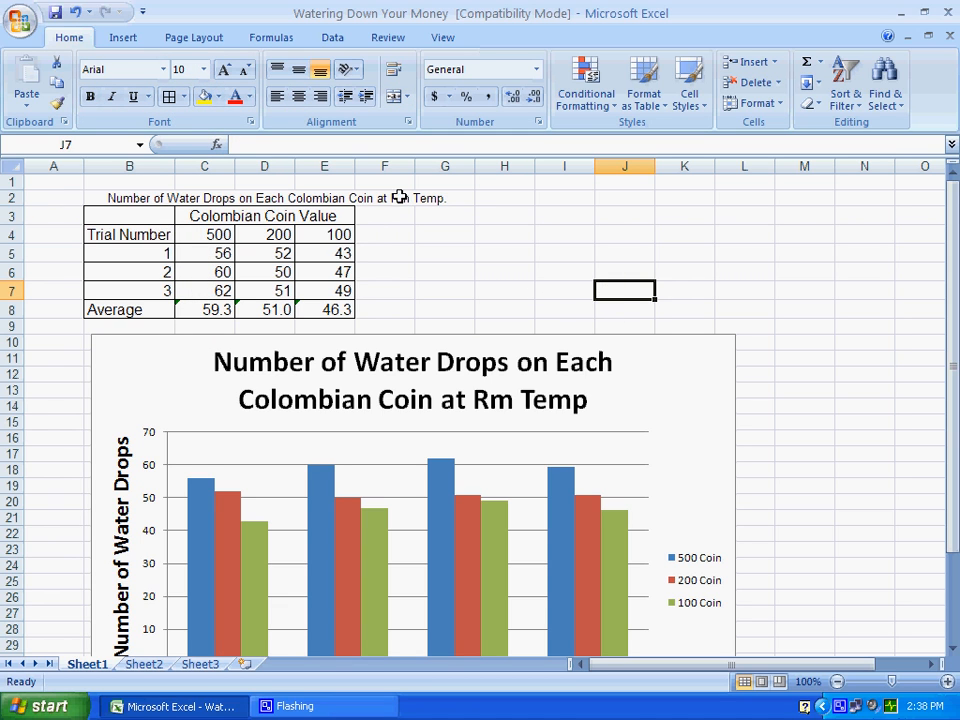
Step: Select the chart and check how it prints on its own in Print Preview, closing the preview when done
{"action": "scroll", "coordinate": [405, 348], "scroll_direction": "down", "scroll_amount": 3}
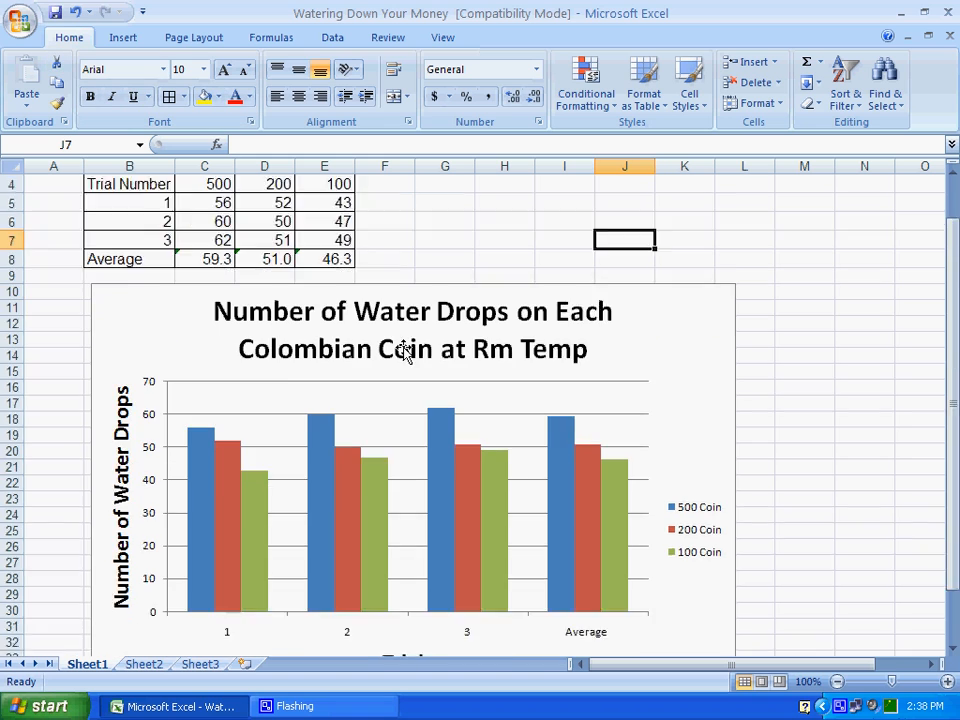
{"action": "scroll", "coordinate": [398, 345], "scroll_direction": "up", "scroll_amount": 1}
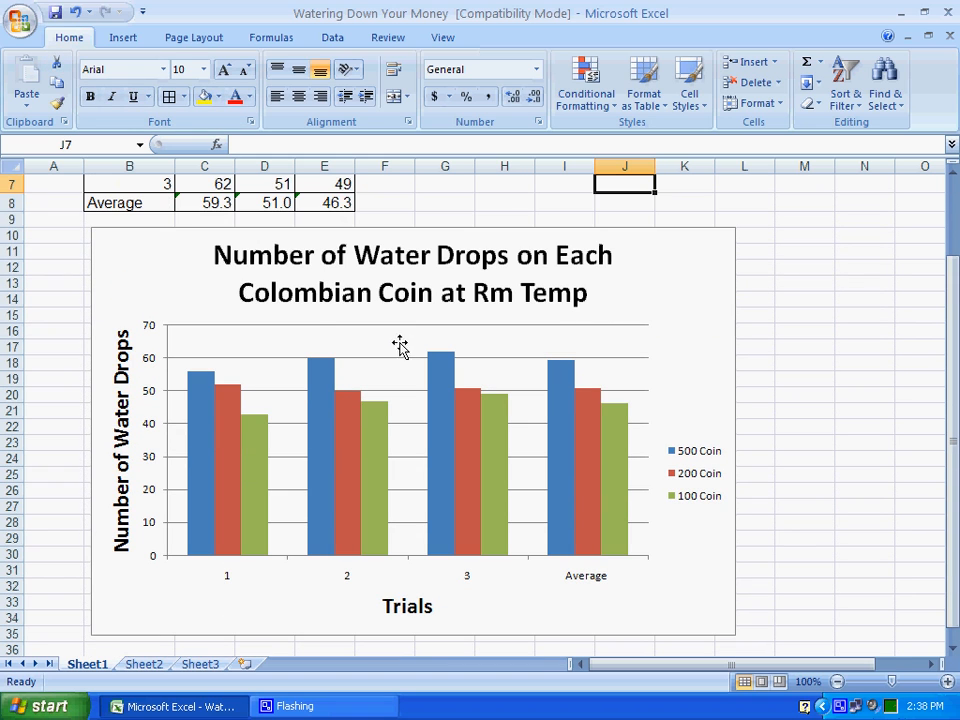
{"action": "left_click", "coordinate": [179, 245]}
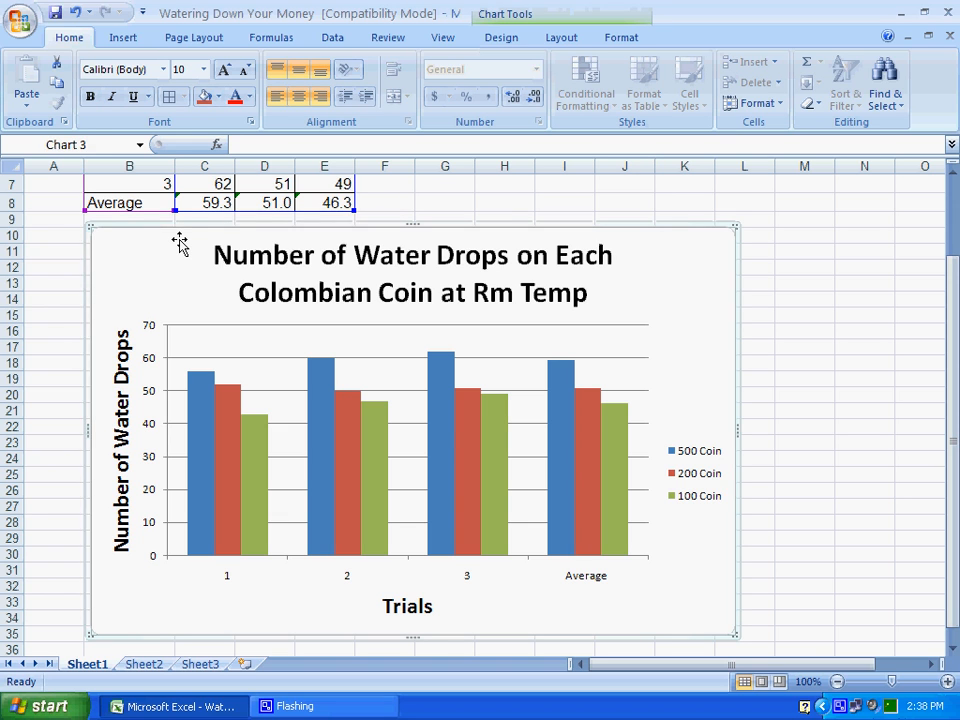
{"action": "left_click", "coordinate": [21, 24]}
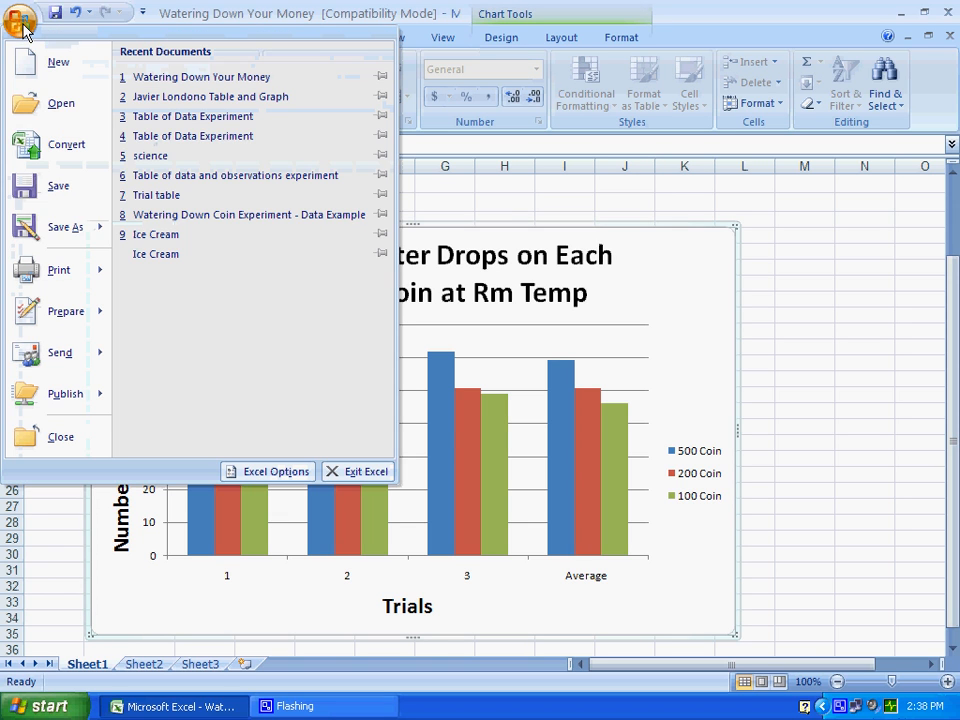
{"action": "mouse_move", "coordinate": [79, 268]}
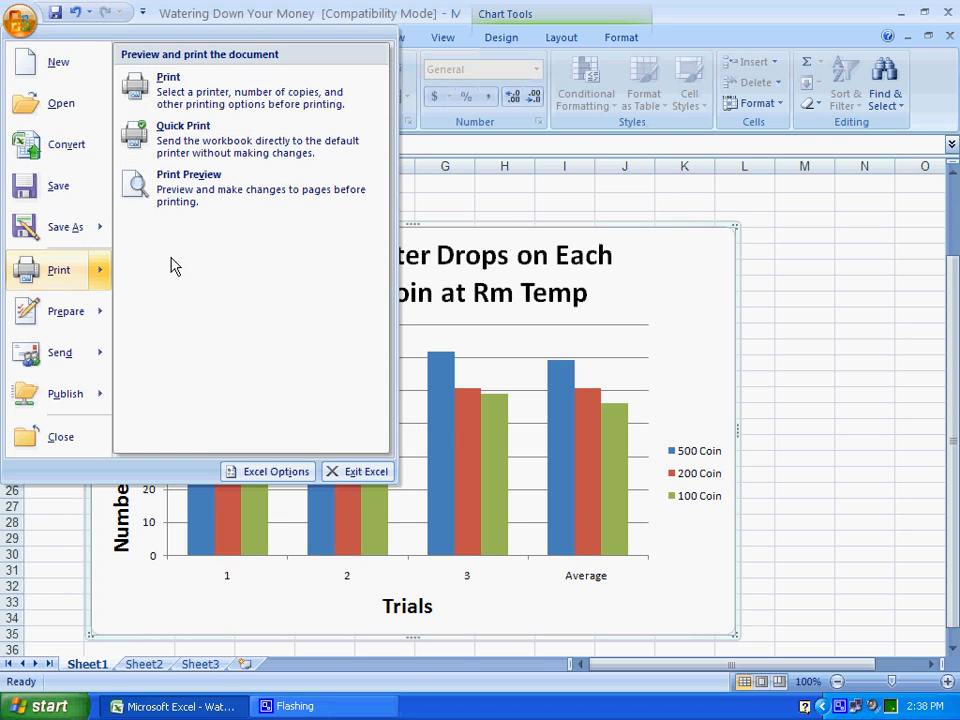
{"action": "left_click", "coordinate": [203, 199]}
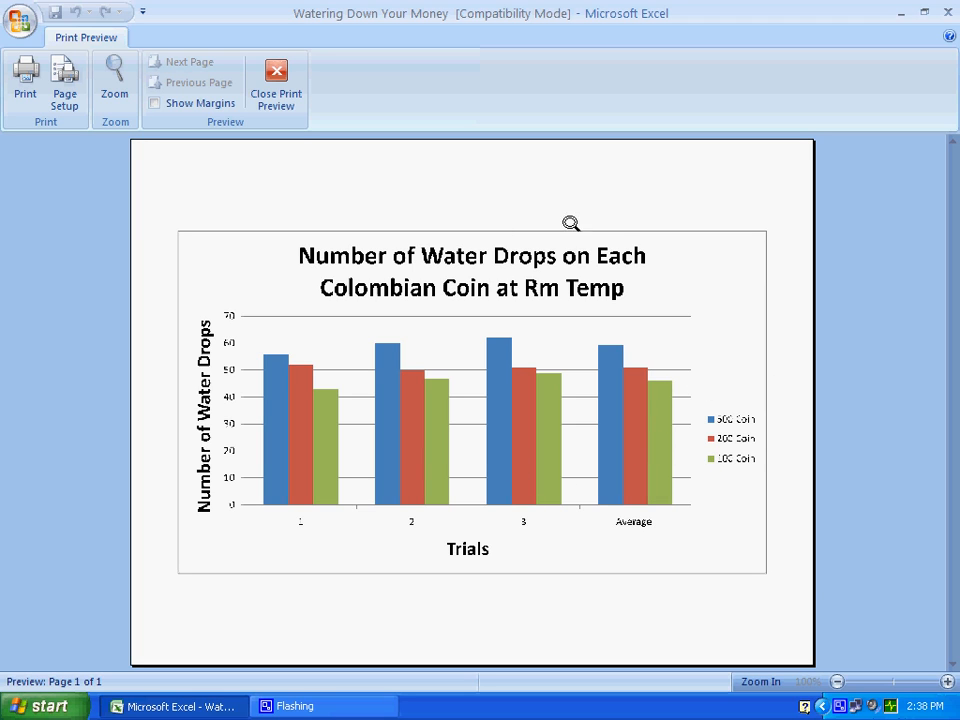
{"action": "left_click", "coordinate": [278, 80]}
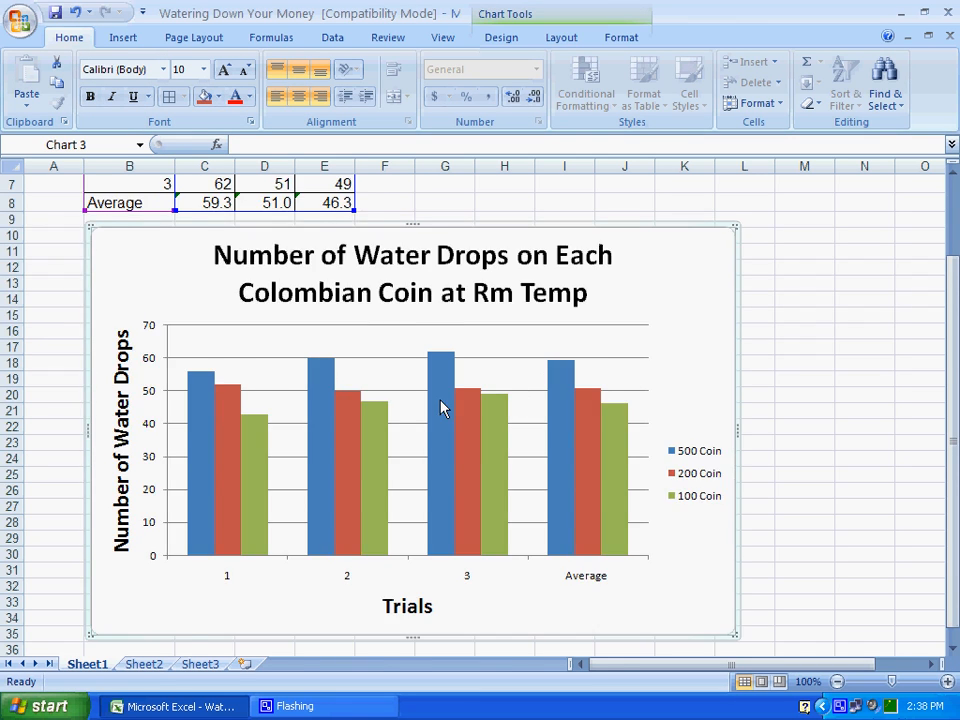
Step: Move the chart left so its left edge lies in column A just below the table, and deselect it
{"action": "scroll", "coordinate": [439, 407], "scroll_direction": "up", "scroll_amount": 2}
{"action": "left_click", "coordinate": [437, 302]}
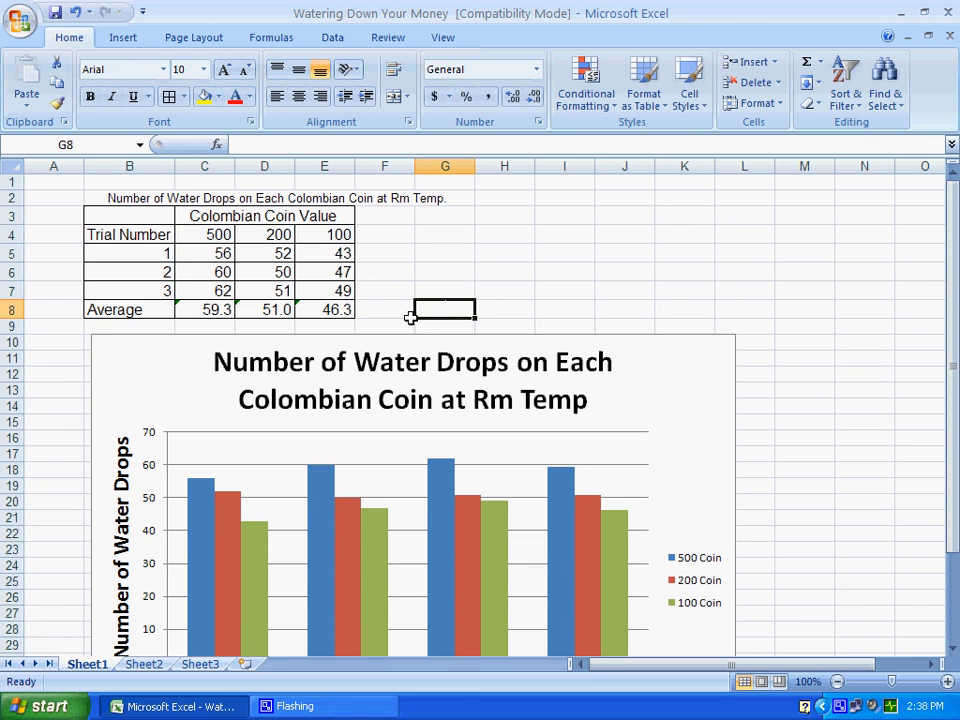
{"action": "left_click", "coordinate": [349, 360]}
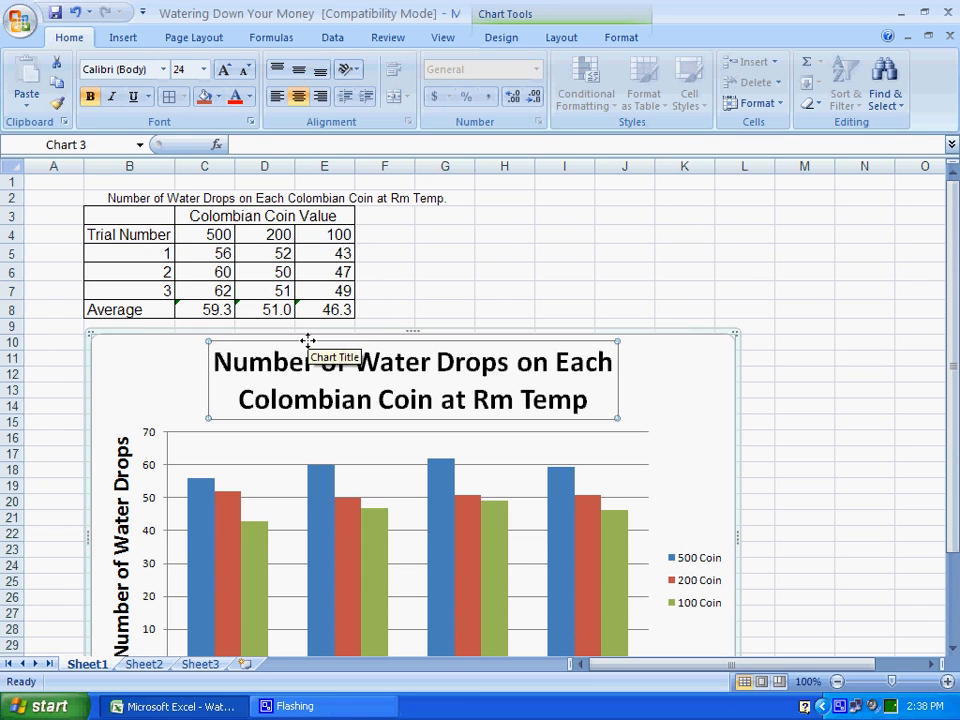
{"action": "left_click_drag", "start_coordinate": [305, 335], "coordinate": [243, 336]}
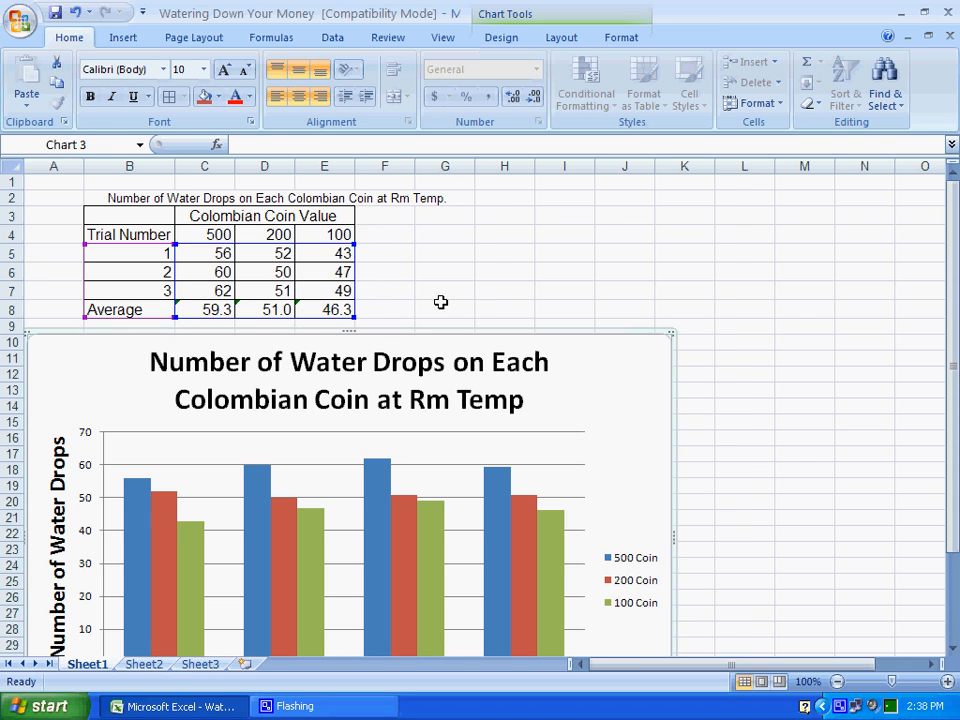
{"action": "left_click", "coordinate": [445, 303]}
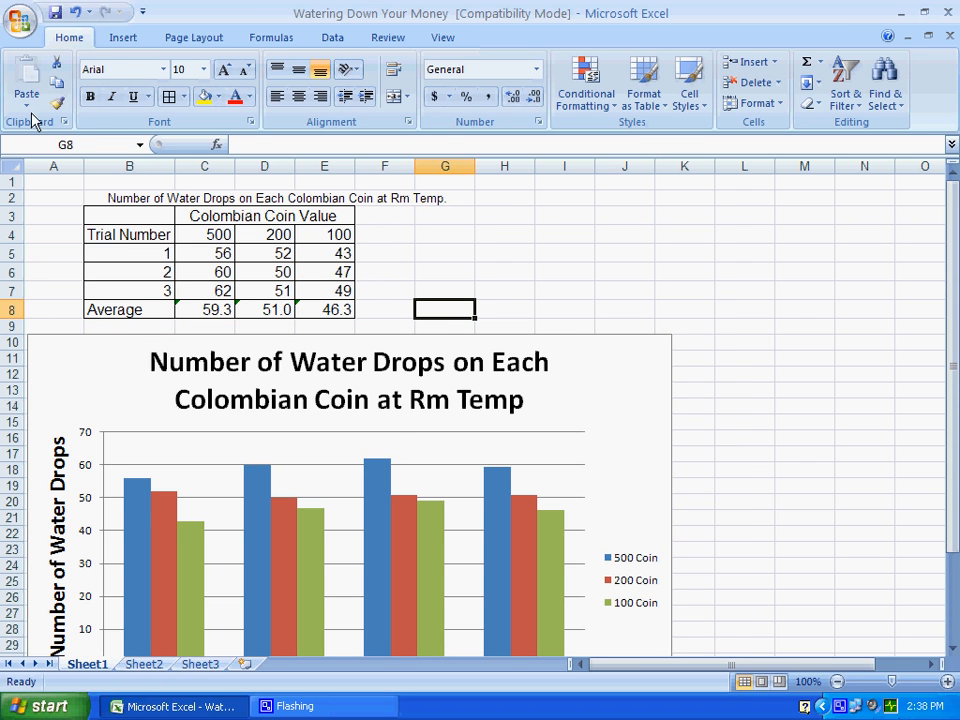
Step: Preview the printout of the whole sheet, change the page orientation to Landscape, and return to the worksheet
{"action": "left_click", "coordinate": [20, 22]}
{"action": "mouse_move", "coordinate": [84, 272]}
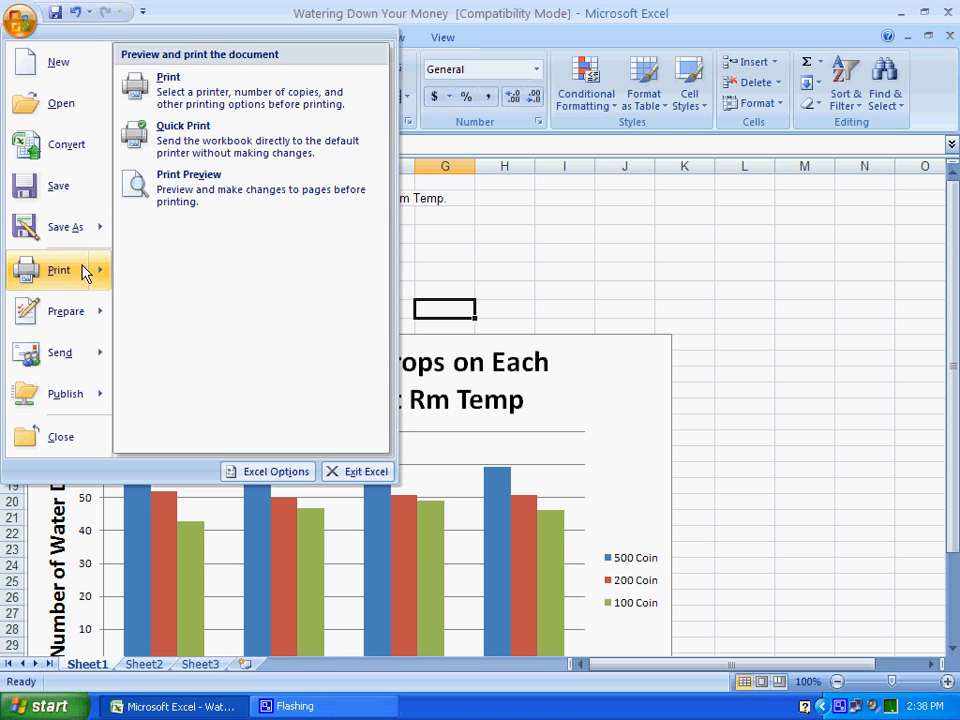
{"action": "left_click", "coordinate": [627, 403]}
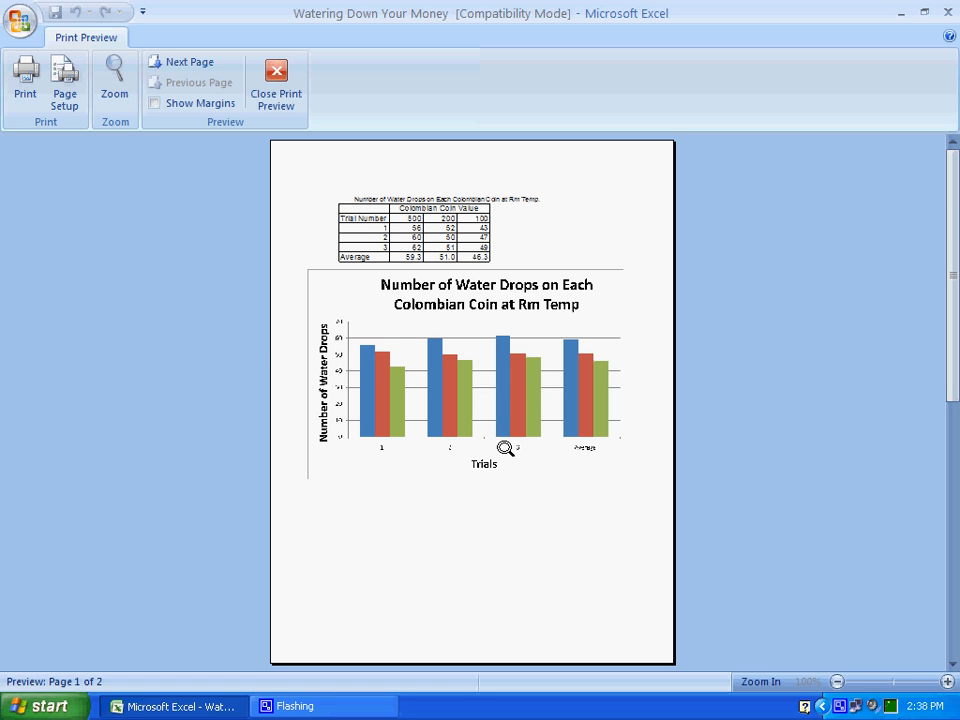
{"action": "left_click", "coordinate": [62, 97]}
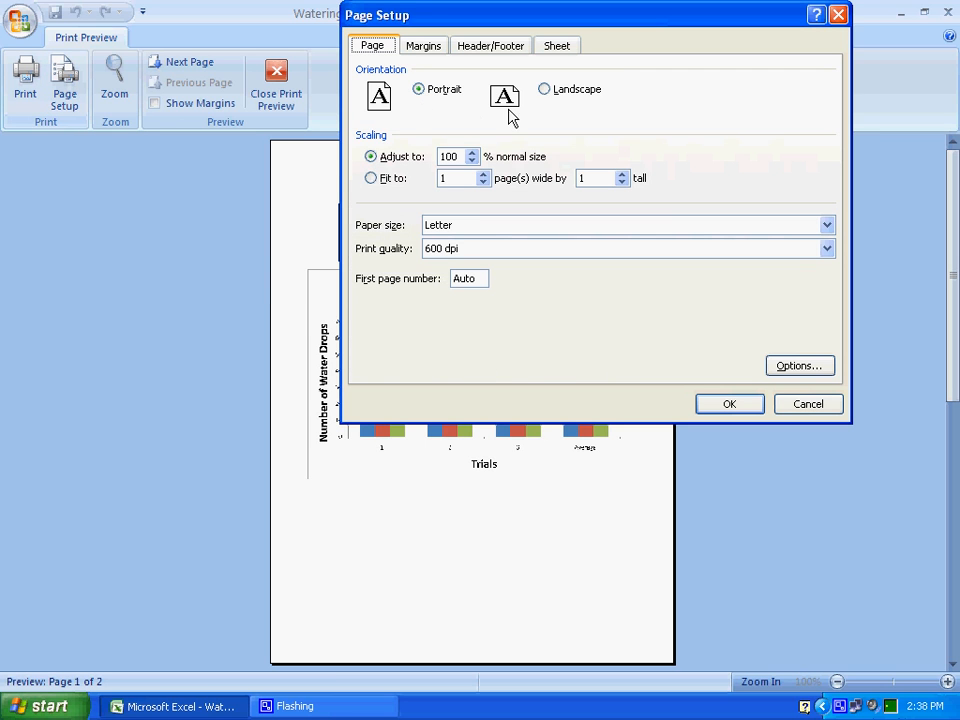
{"action": "left_click", "coordinate": [555, 90]}
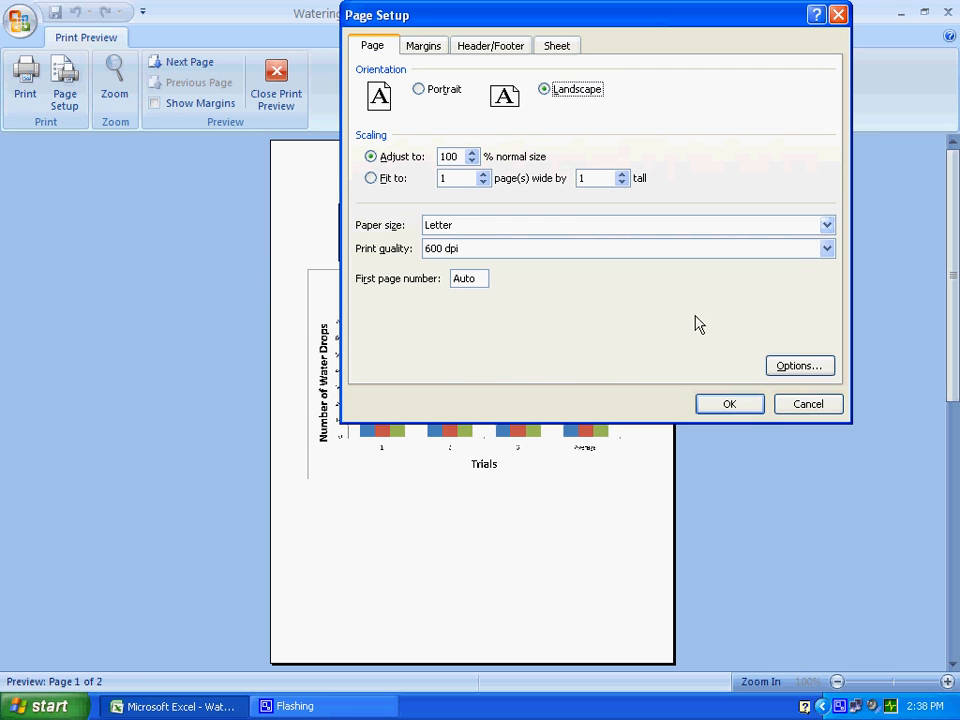
{"action": "left_click", "coordinate": [747, 410]}
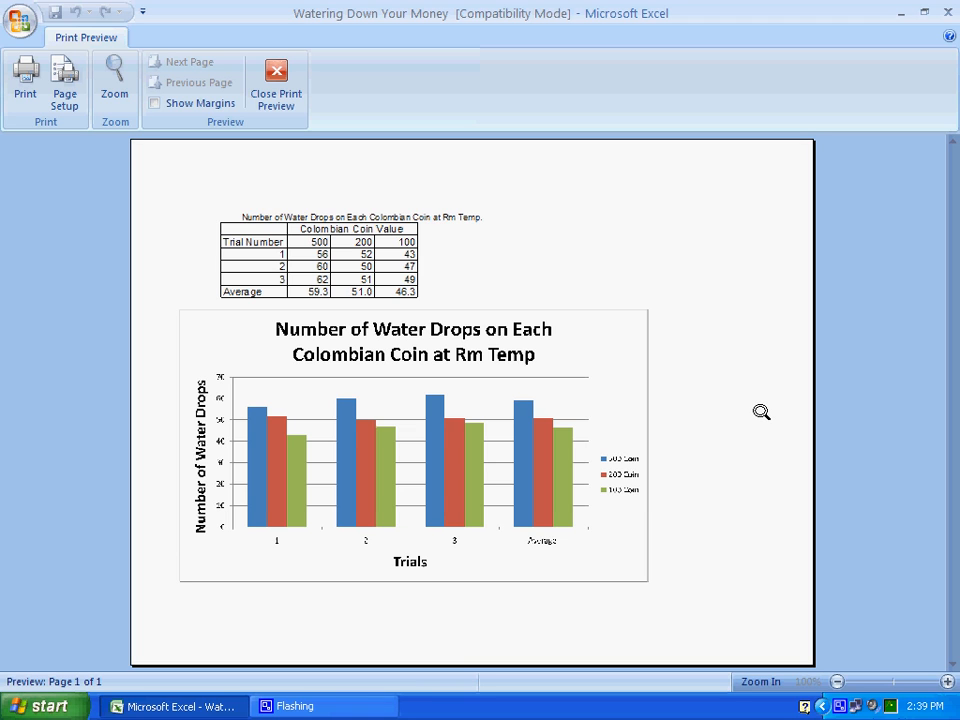
{"action": "left_click", "coordinate": [278, 82]}
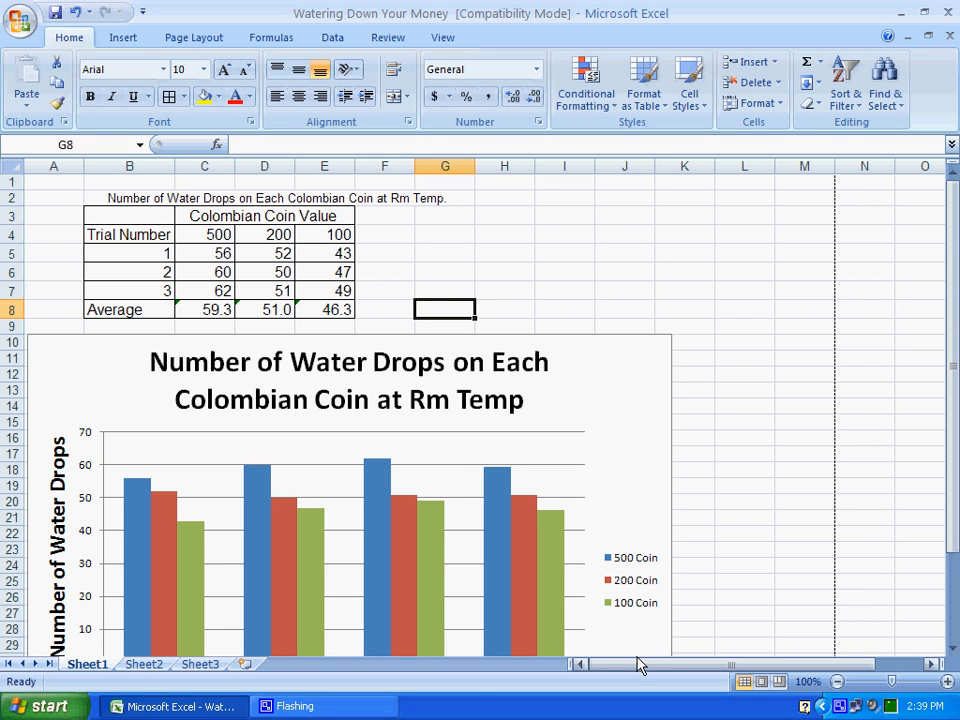
Step: Move the chart right so it crosses the dashed page break after column M, and select an empty cell
{"action": "left_click_drag", "start_coordinate": [640, 667], "coordinate": [647, 664]}
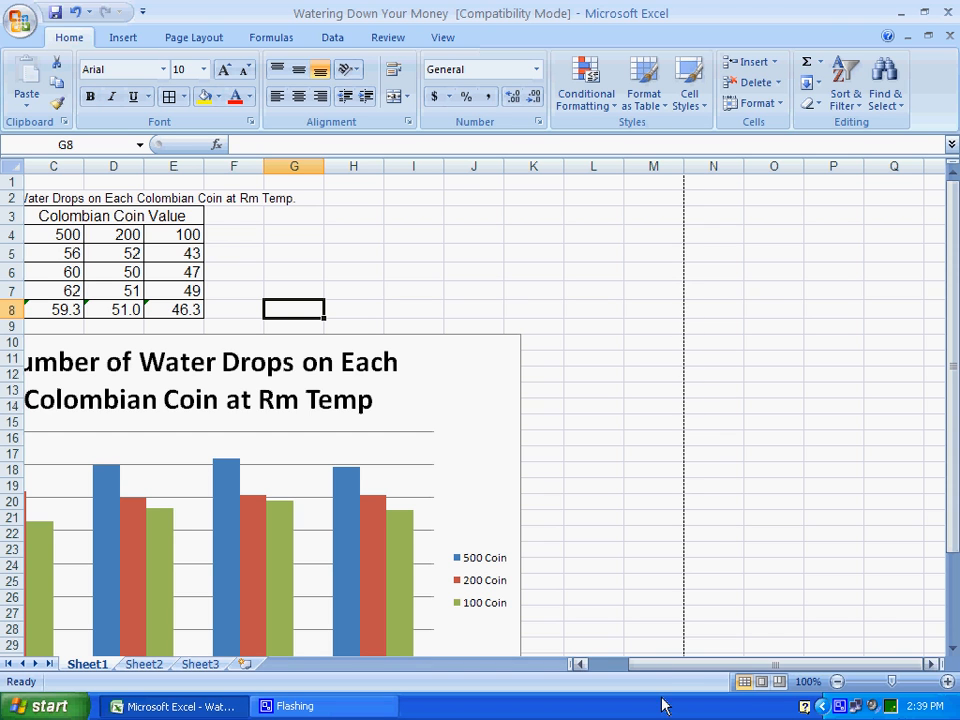
{"action": "left_click_drag", "start_coordinate": [666, 667], "coordinate": [628, 658]}
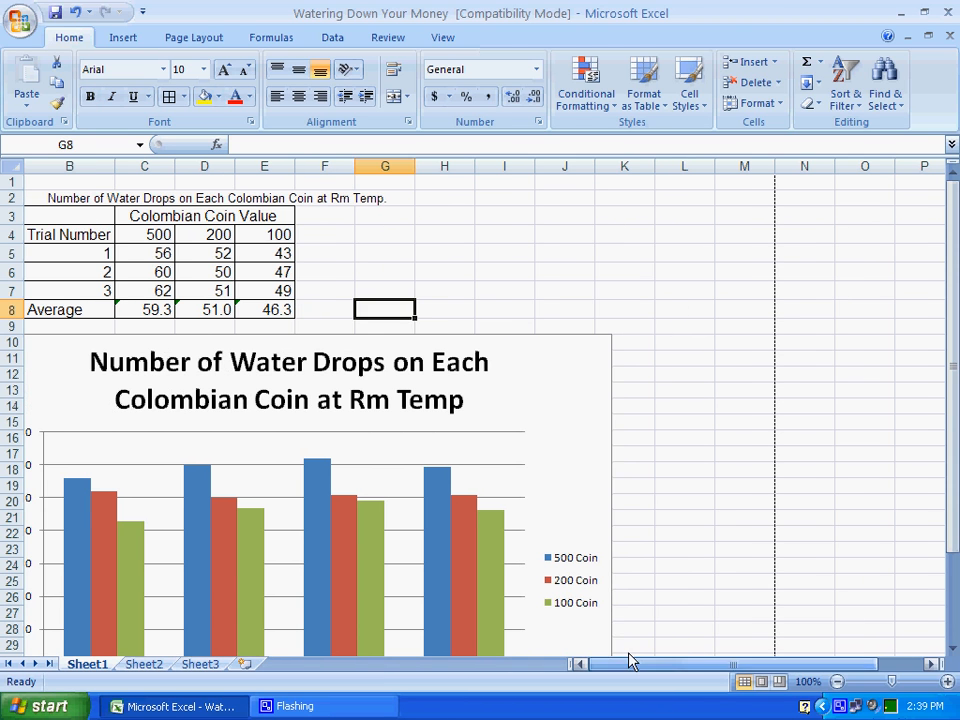
{"action": "left_click", "coordinate": [534, 420]}
{"action": "left_click_drag", "start_coordinate": [569, 333], "coordinate": [849, 330]}
{"action": "left_click", "coordinate": [483, 245]}
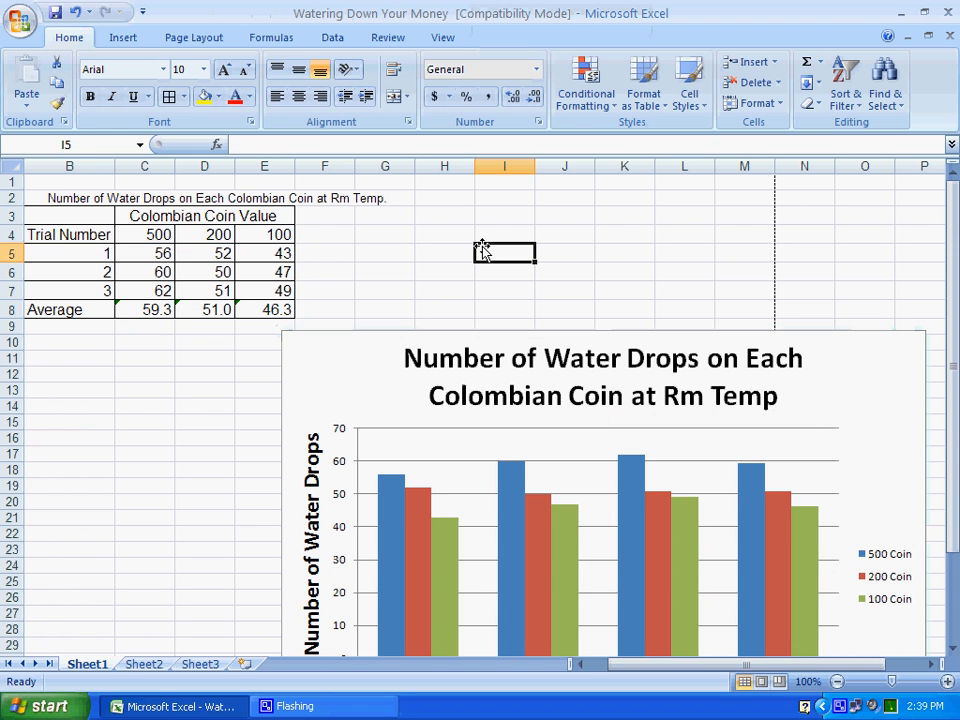
Step: Check in Print Preview how the sheet prints with the chart across the page break, and close the preview
{"action": "left_click", "coordinate": [20, 20]}
{"action": "mouse_move", "coordinate": [100, 271]}
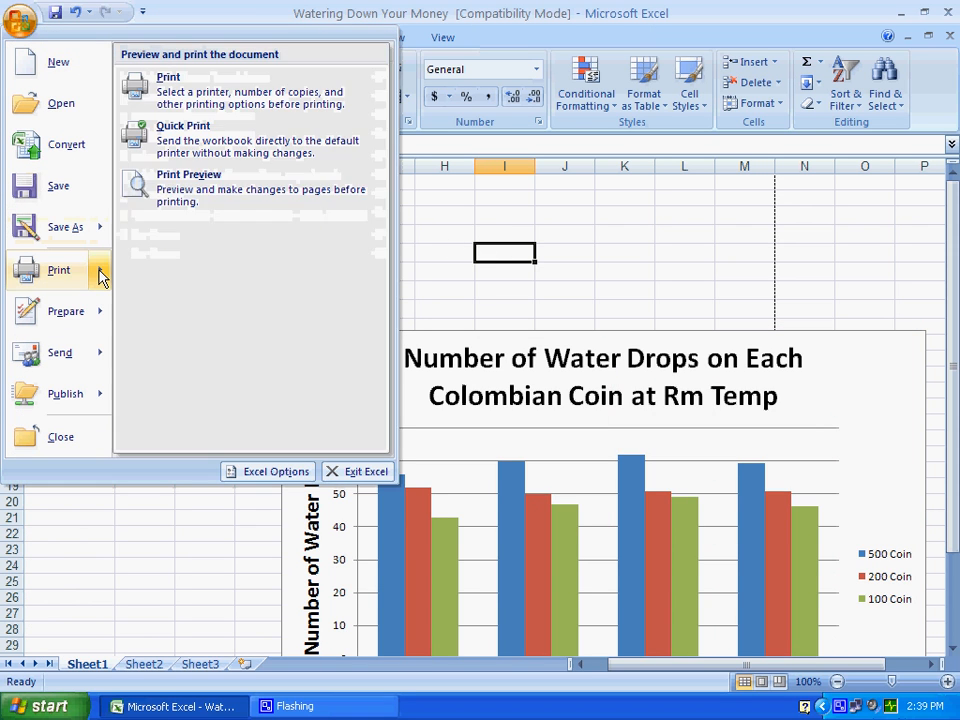
{"action": "left_click", "coordinate": [188, 206]}
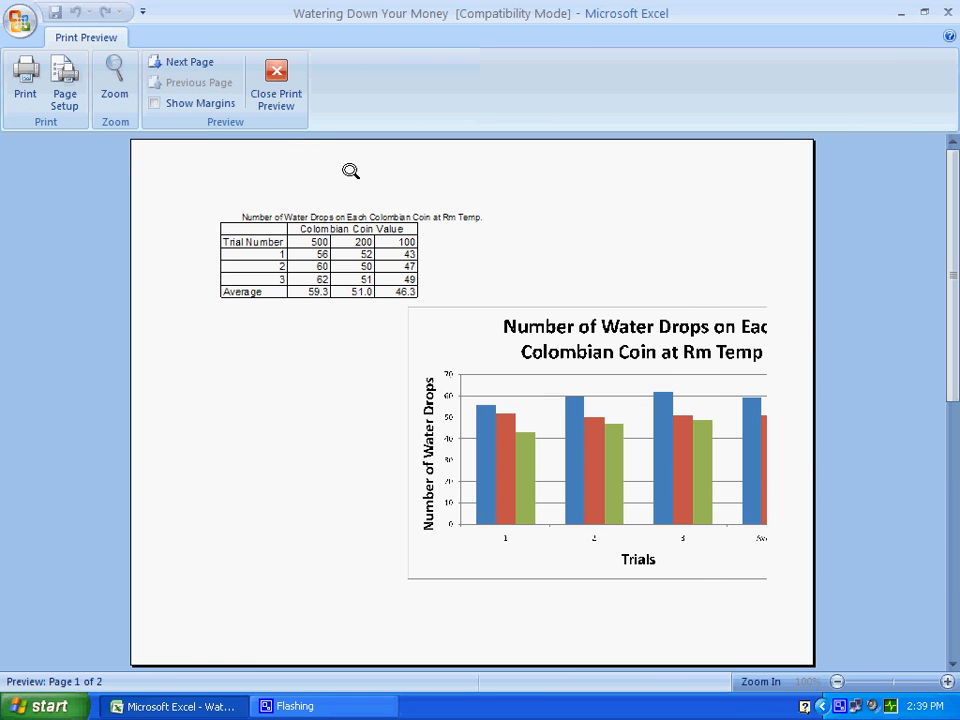
{"action": "left_click", "coordinate": [273, 80]}
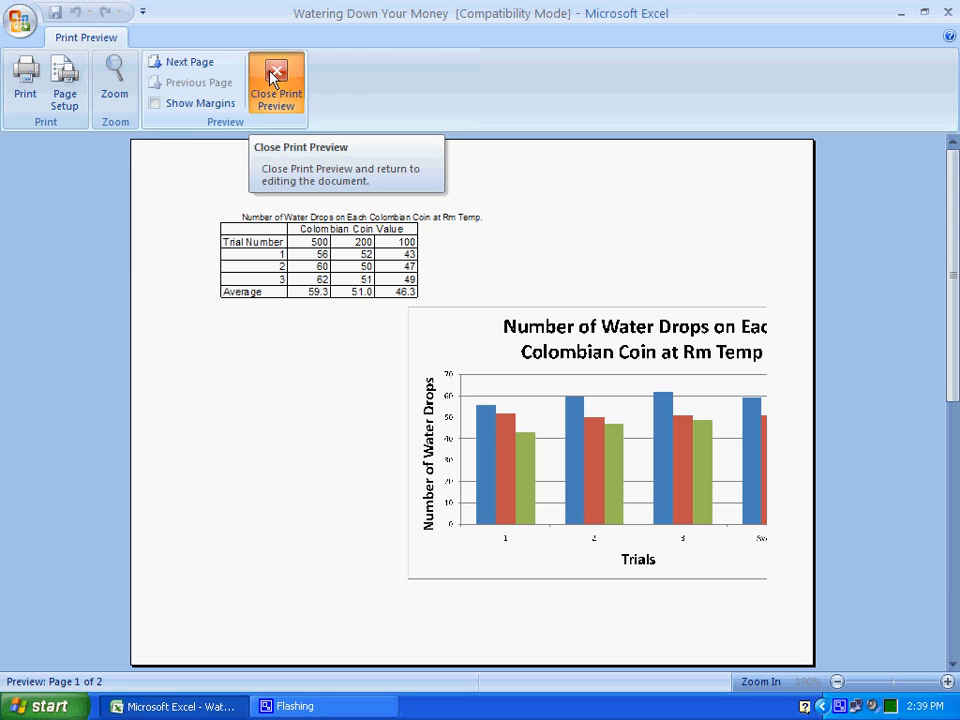
Step: Move the chart back left beneath the table so it lies entirely within the page break, and deselect it
{"action": "left_click", "coordinate": [563, 358]}
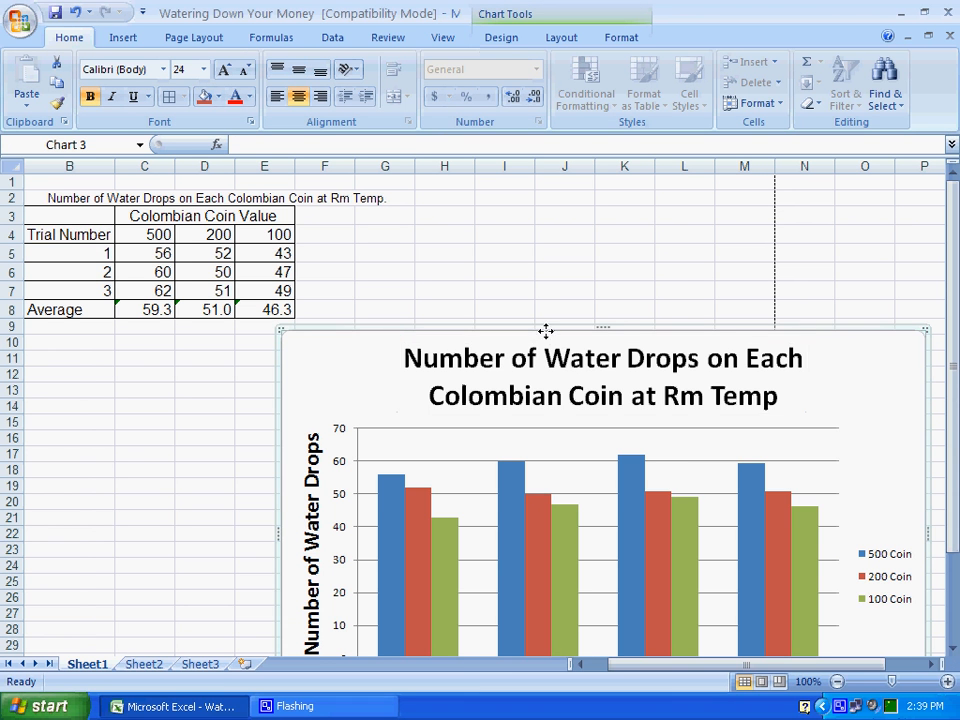
{"action": "left_click_drag", "start_coordinate": [551, 330], "coordinate": [287, 328]}
{"action": "left_click", "coordinate": [631, 266]}
{"action": "scroll", "coordinate": [677, 403], "scroll_direction": "down", "scroll_amount": 9}
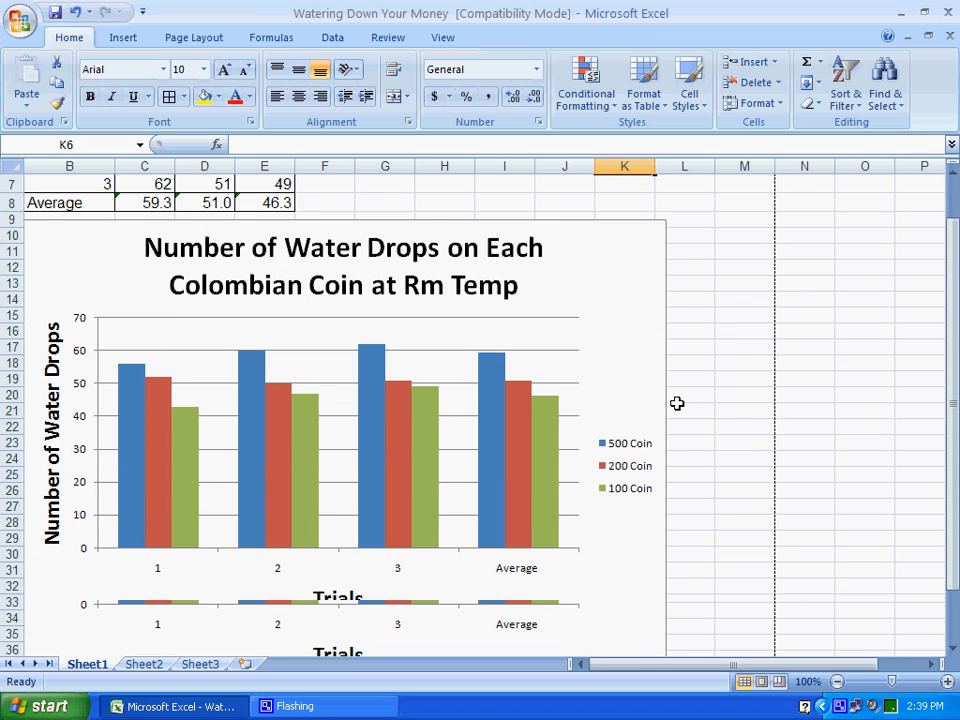
Step: Check the placement of the titled table and chart against the dashed page breaks, and select cell A1
{"action": "scroll", "coordinate": [683, 414], "scroll_direction": "up", "scroll_amount": 1}
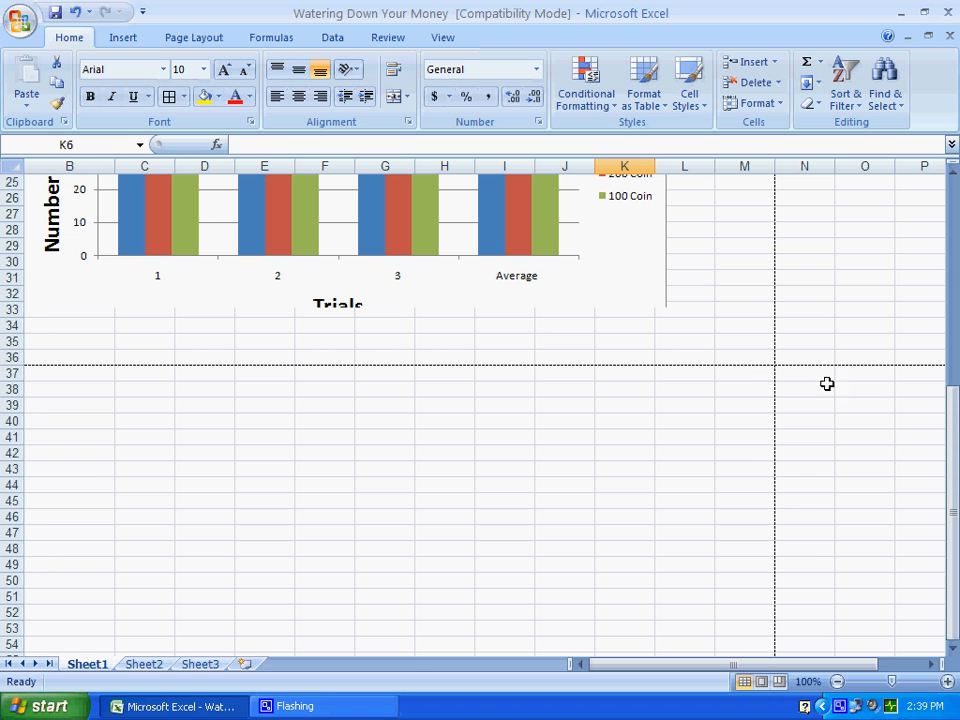
{"action": "scroll", "coordinate": [753, 442], "scroll_direction": "up", "scroll_amount": 8}
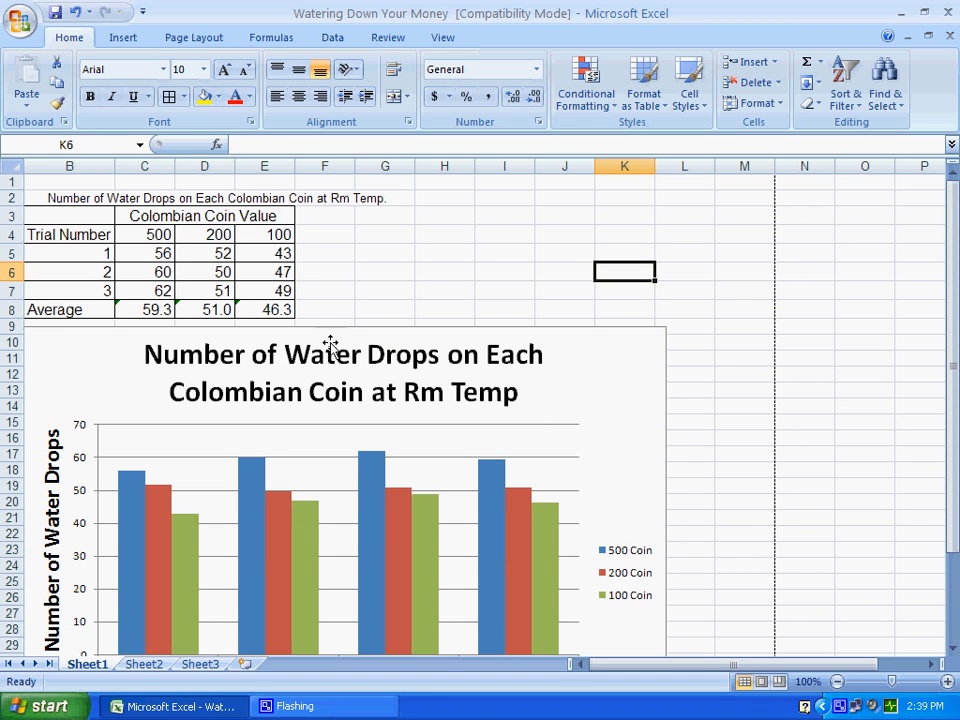
{"action": "left_click", "coordinate": [327, 271]}
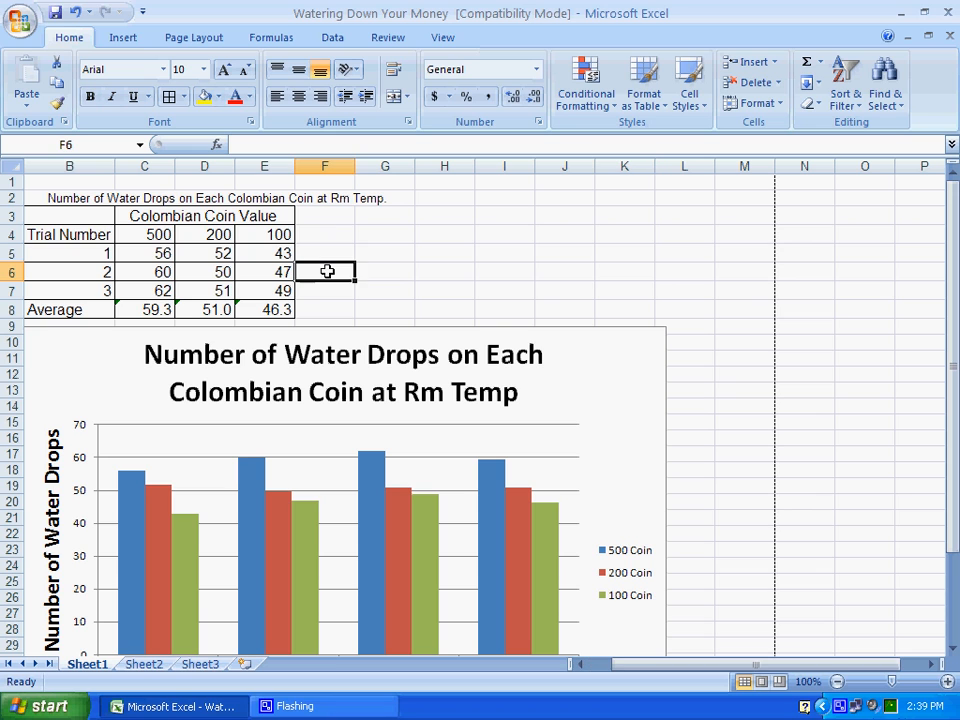
{"action": "left_click", "coordinate": [279, 204]}
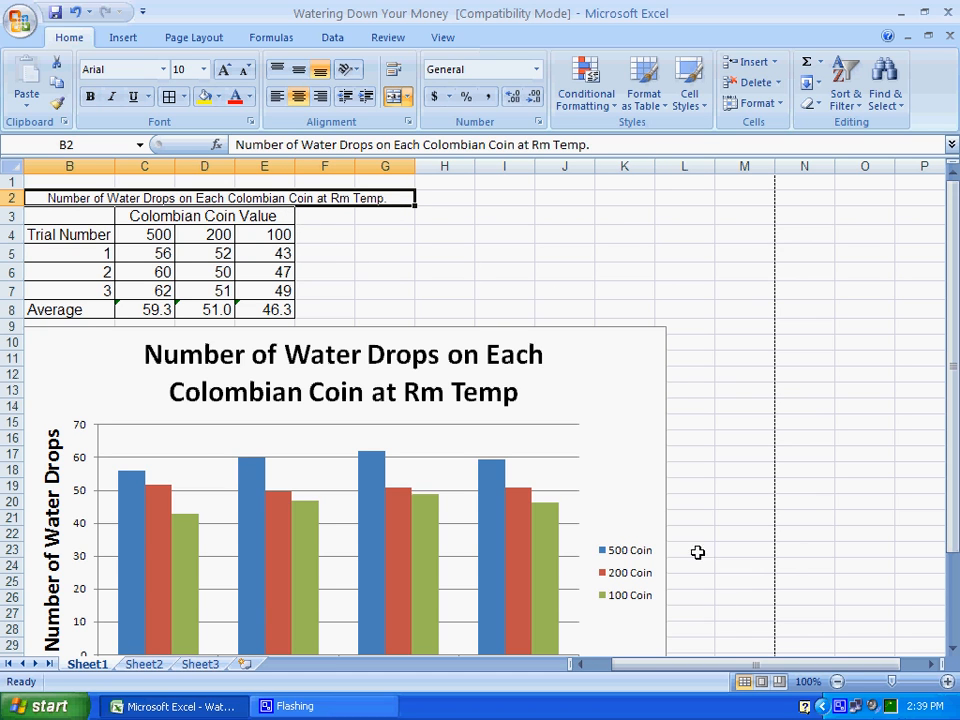
{"action": "left_click_drag", "start_coordinate": [760, 665], "coordinate": [703, 667]}
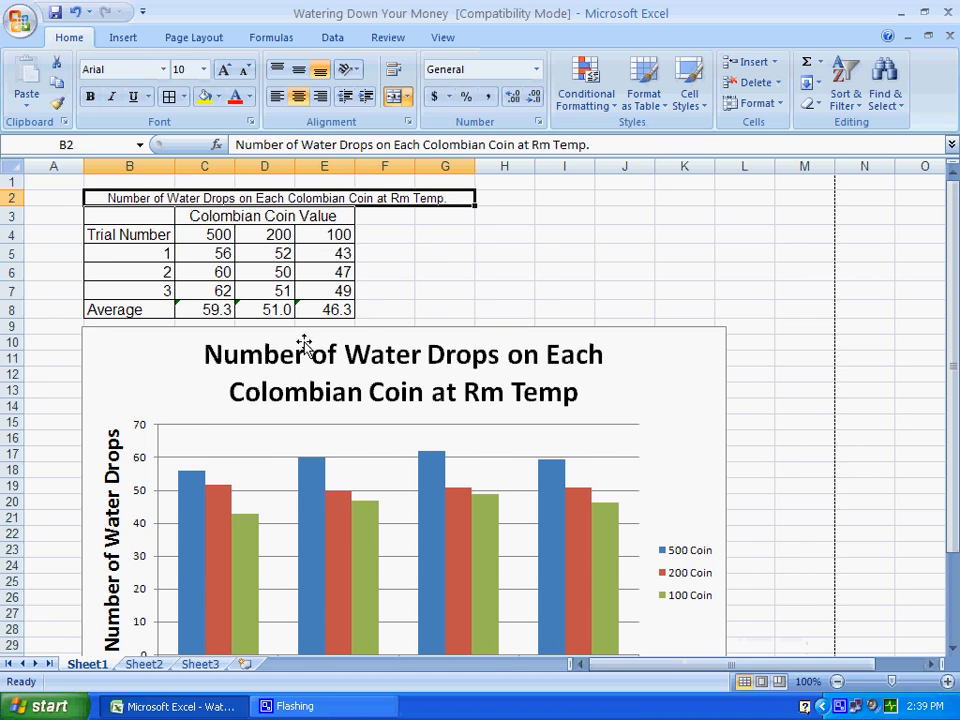
{"action": "left_click", "coordinate": [40, 190]}
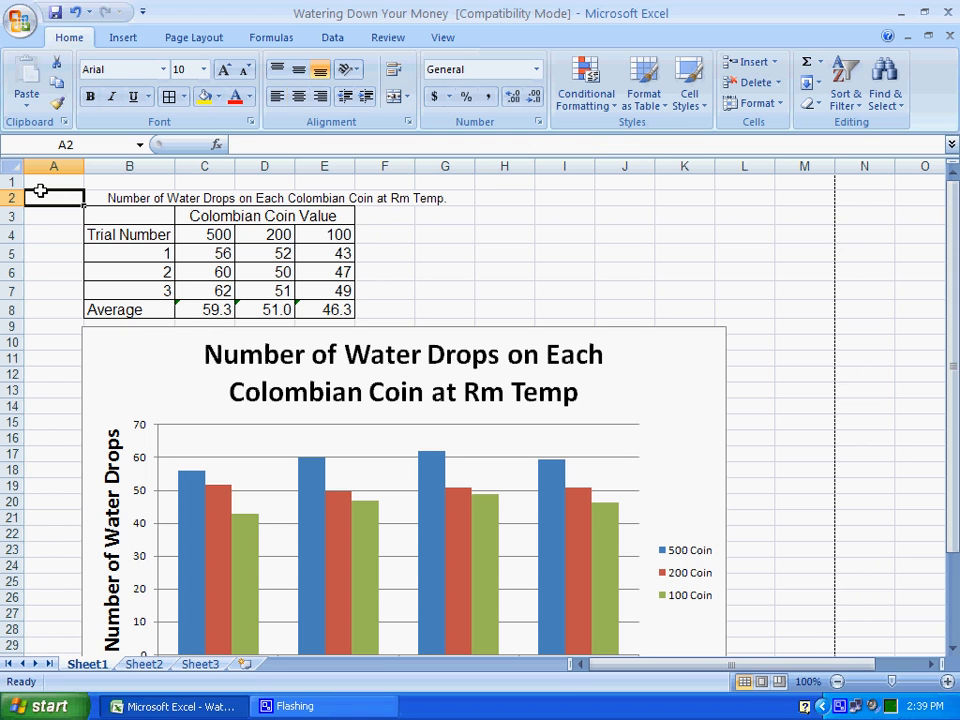
{"action": "left_click", "coordinate": [37, 181]}
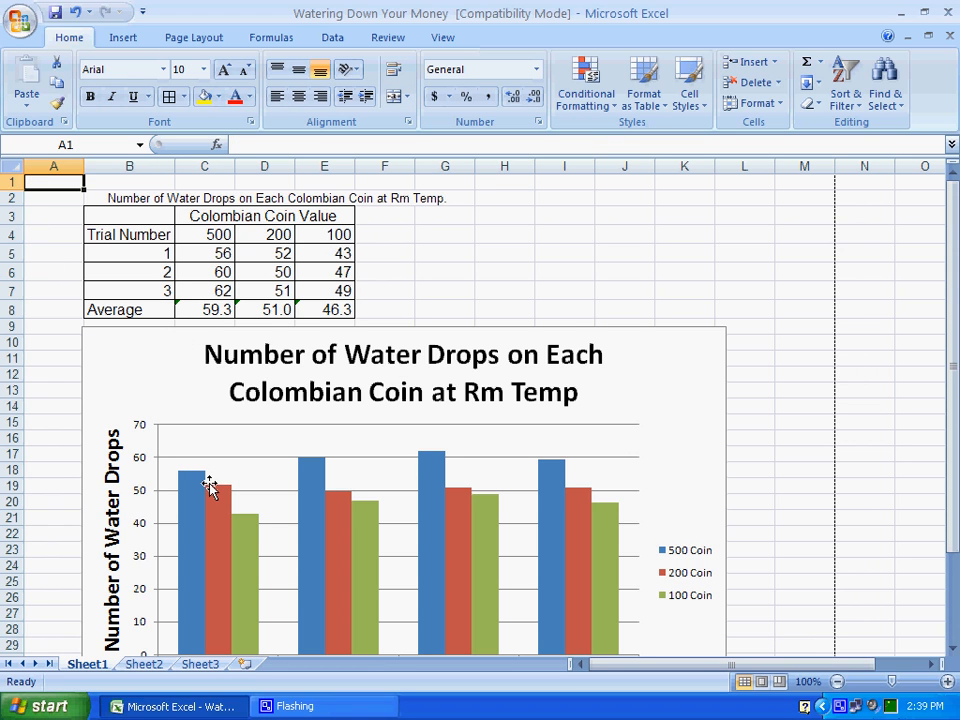
{"action": "scroll", "coordinate": [208, 484], "scroll_direction": "down", "scroll_amount": 1}
{"action": "scroll", "coordinate": [208, 485], "scroll_direction": "up", "scroll_amount": 1}
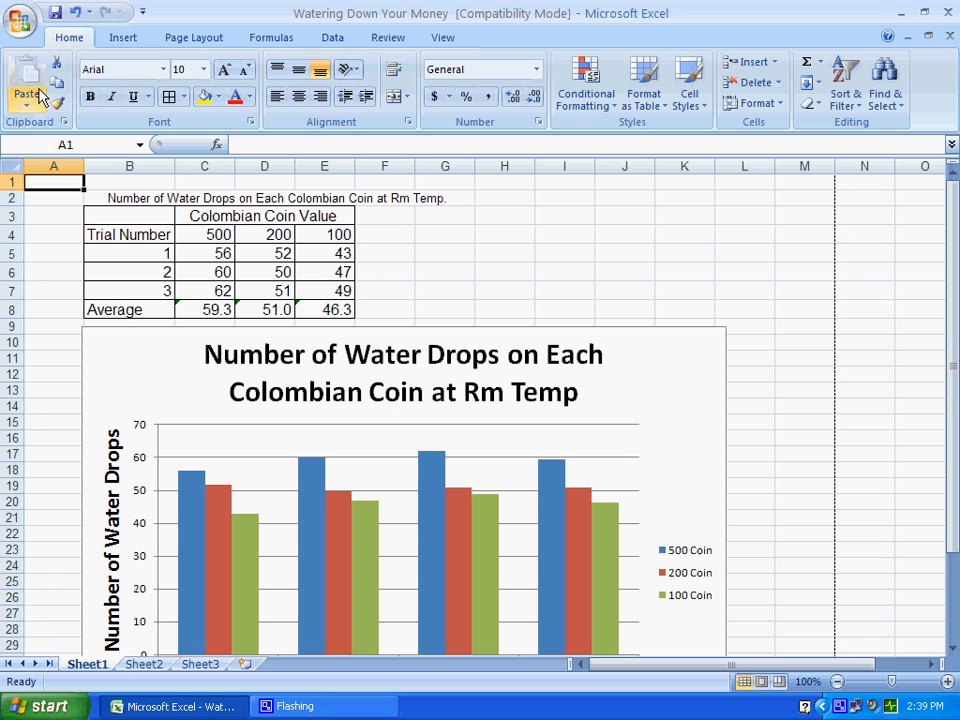
{"action": "left_click", "coordinate": [838, 707]}
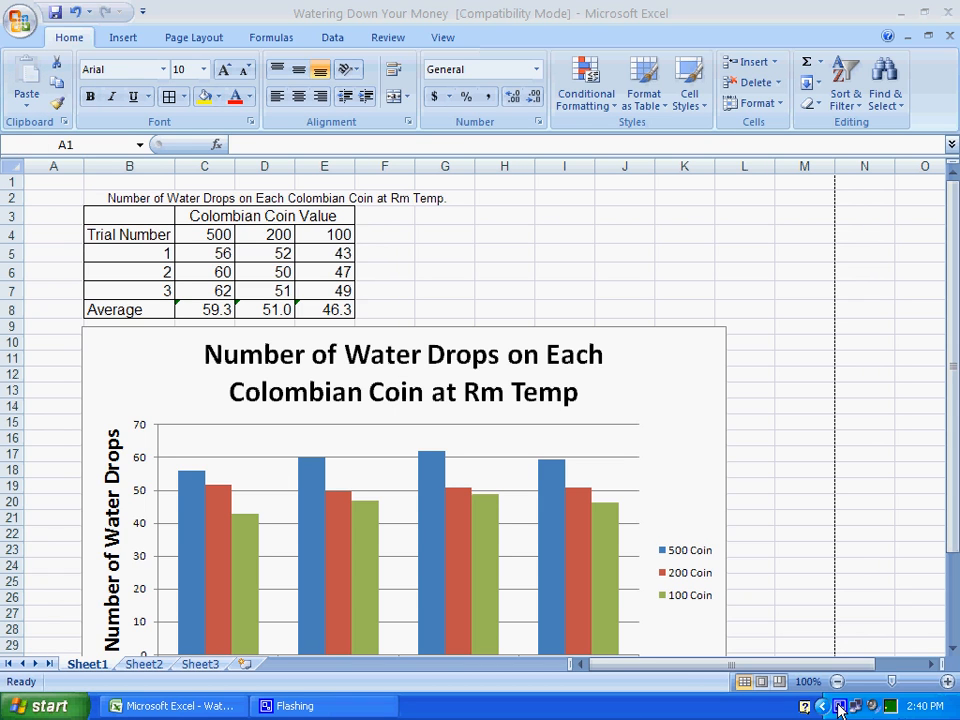
{"action": "right_click", "coordinate": [838, 707]}
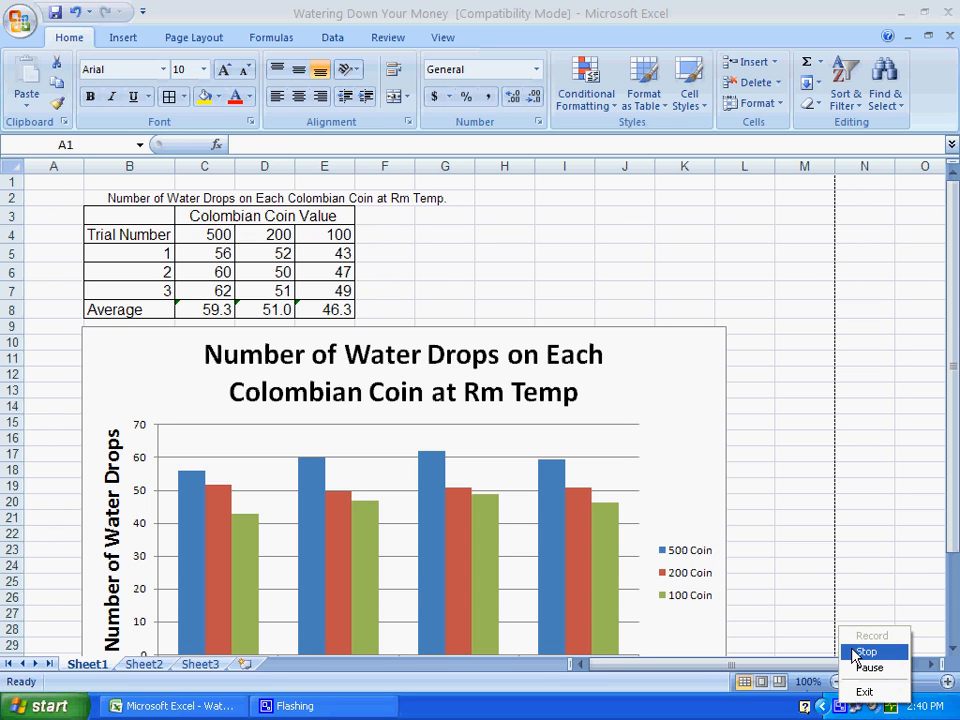